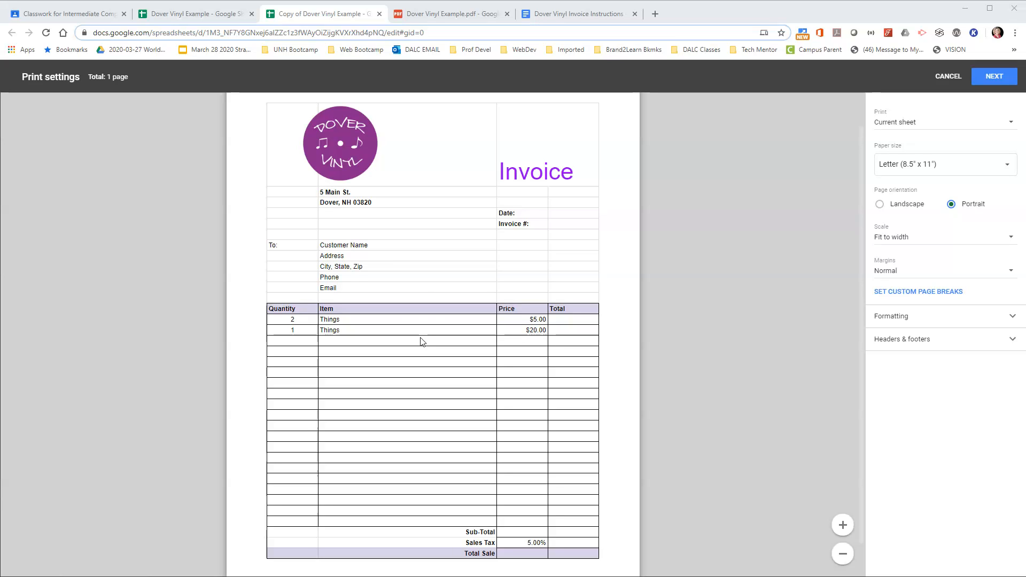
Step: Switch to Google Classroom and open the DoverVinylLogo.png attachment of the Create an Invoice and Inventory Spreadsheet assignment
click(75, 15)
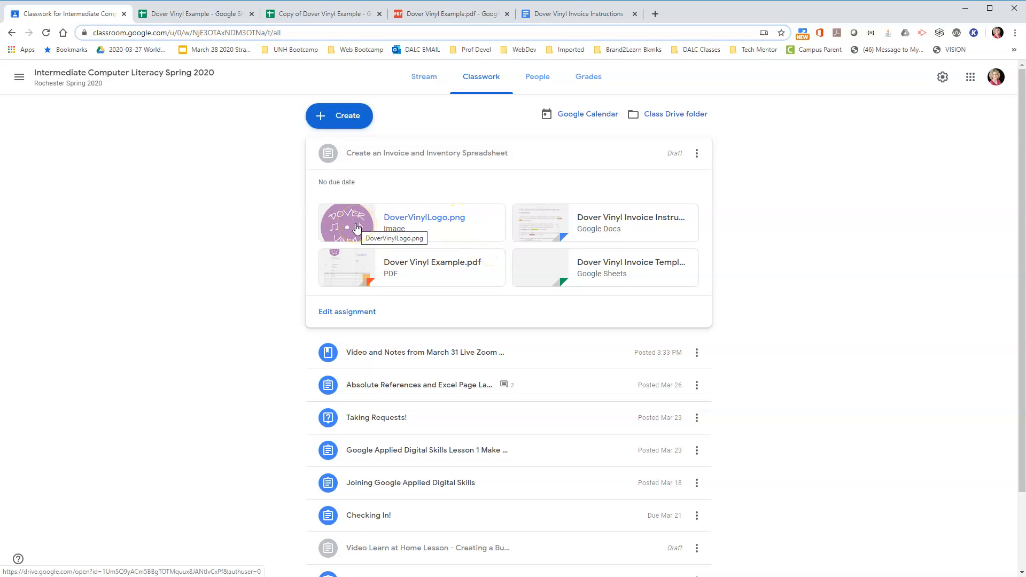
click(419, 217)
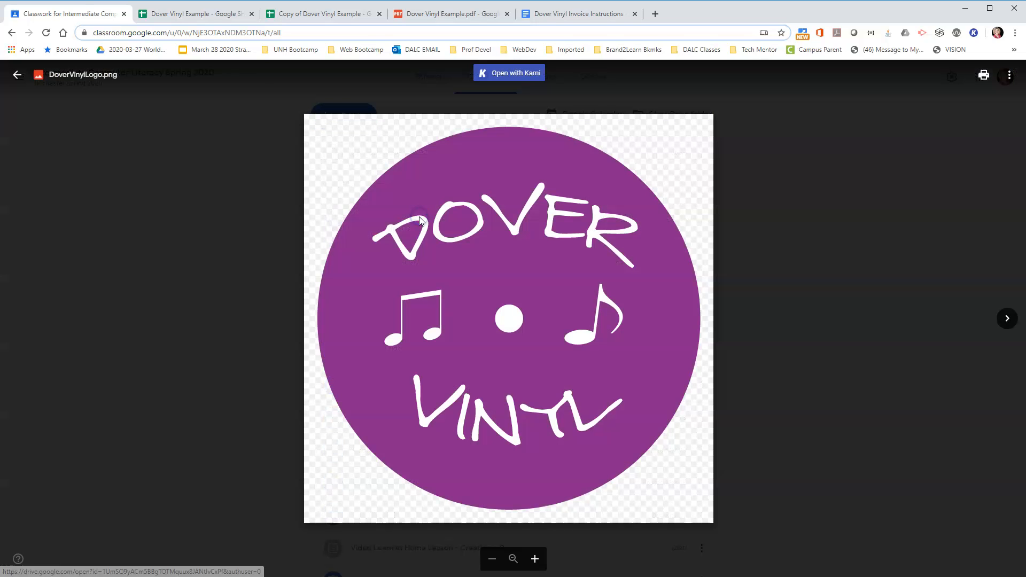
right_click(546, 268)
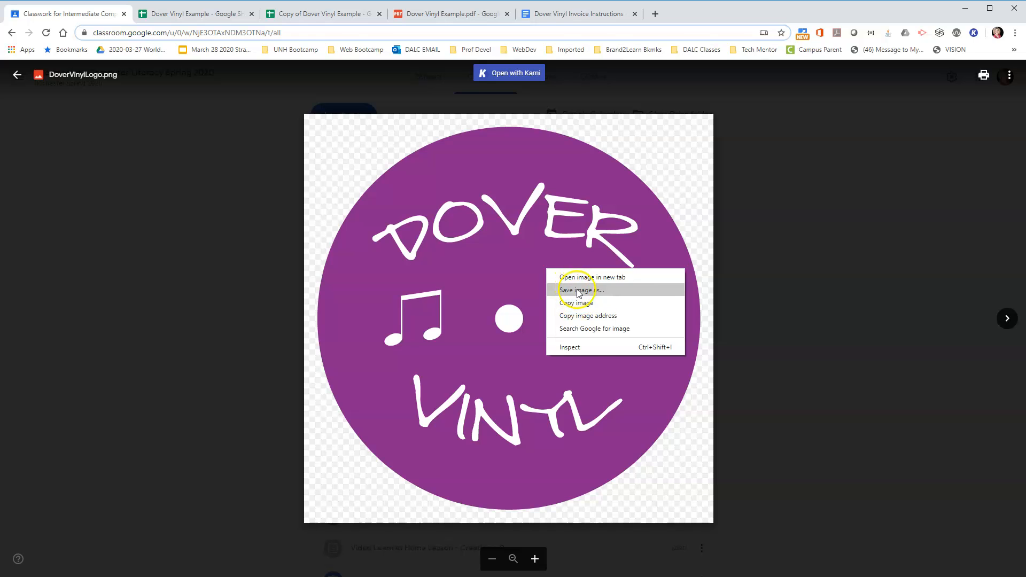
click(577, 291)
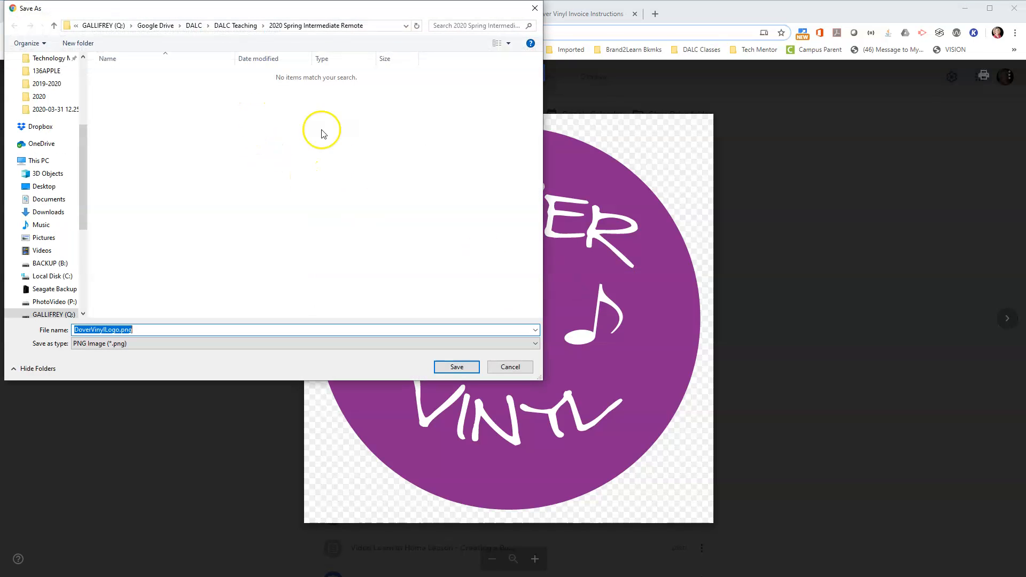
drag(83, 130, 74, 56)
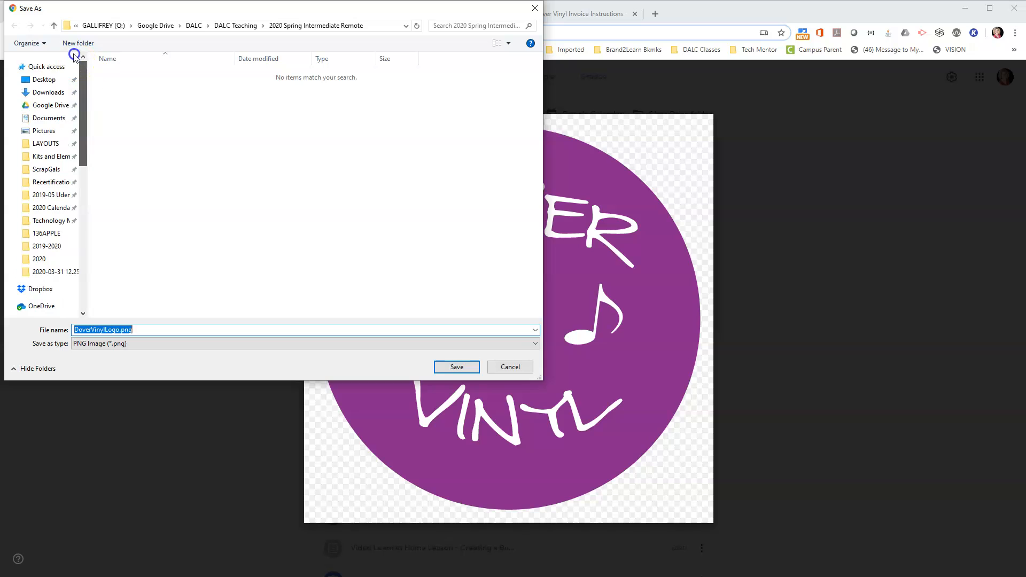
click(47, 92)
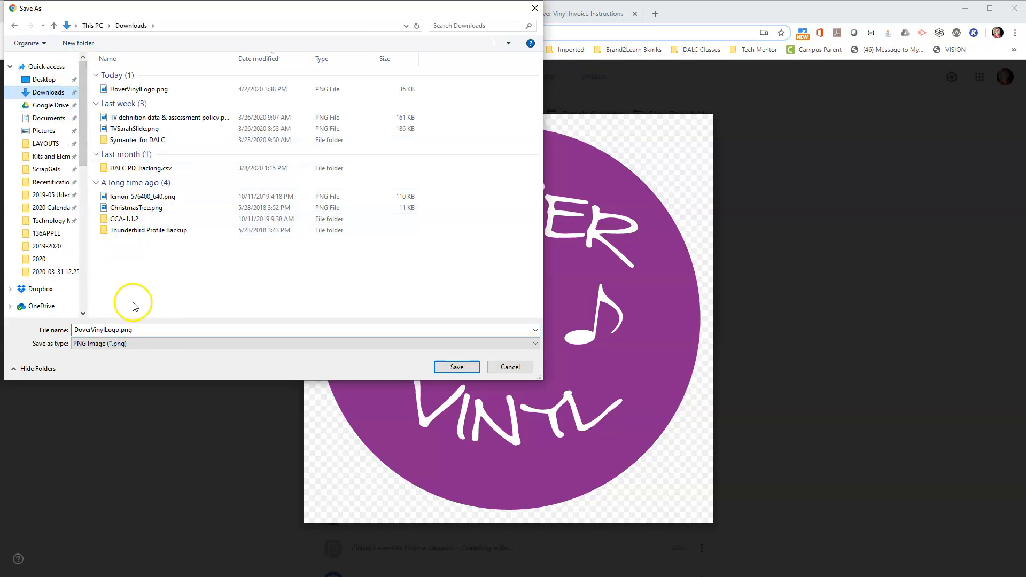
click(510, 367)
Step: Open the DoverVinylLogo.png preview in a new window
click(1009, 75)
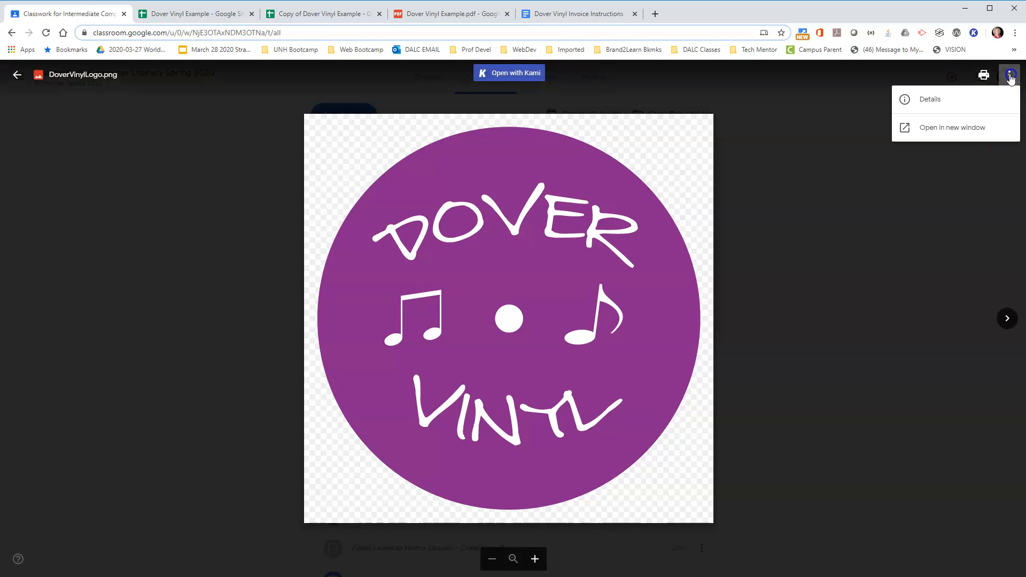
click(952, 127)
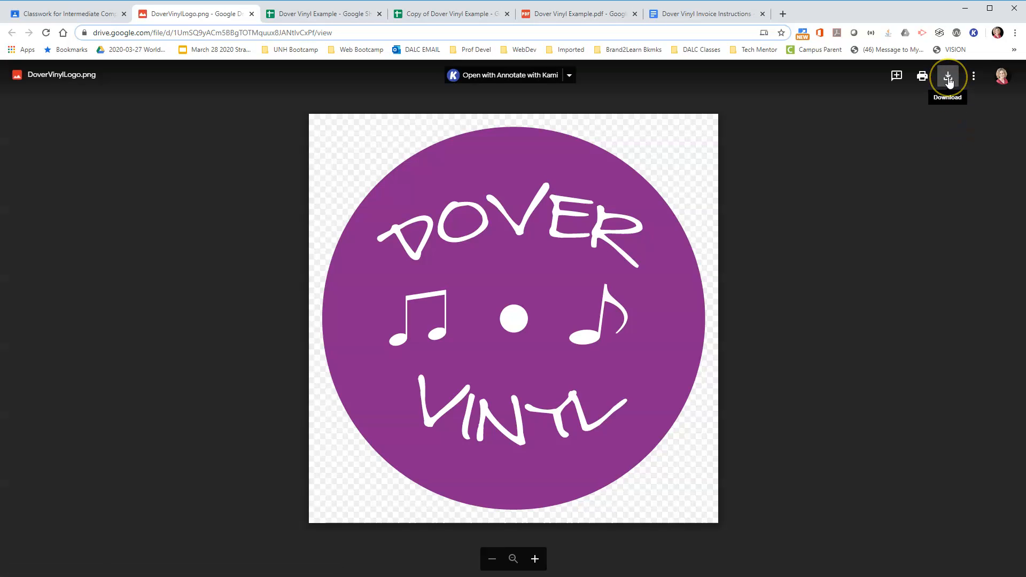
click(948, 79)
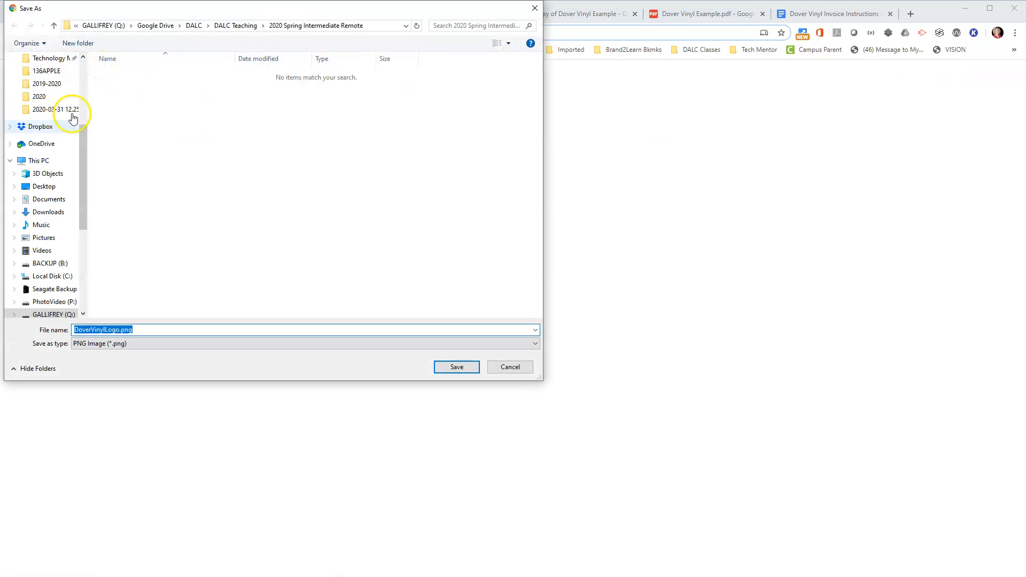
drag(84, 137, 84, 73)
click(62, 97)
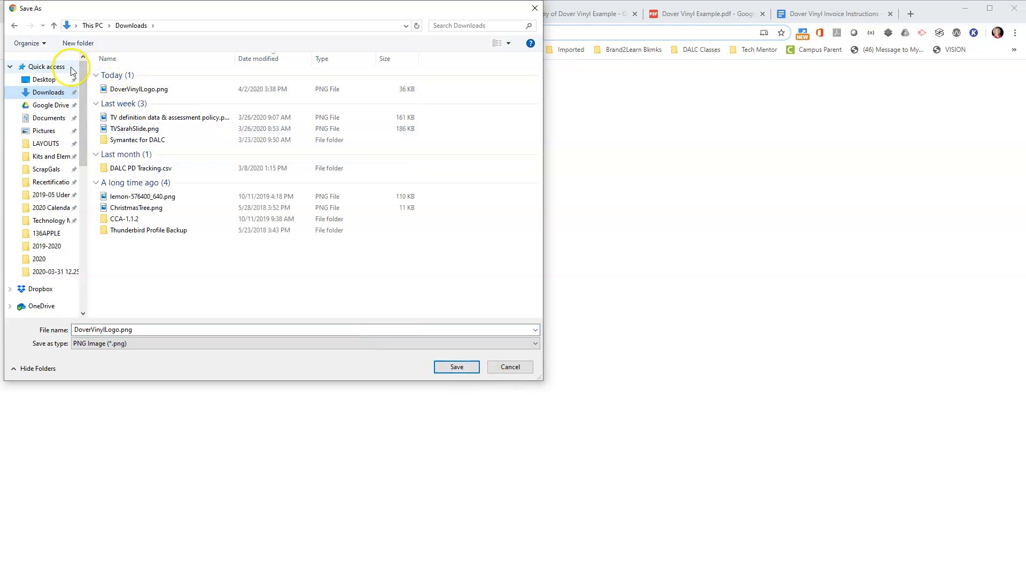
click(525, 371)
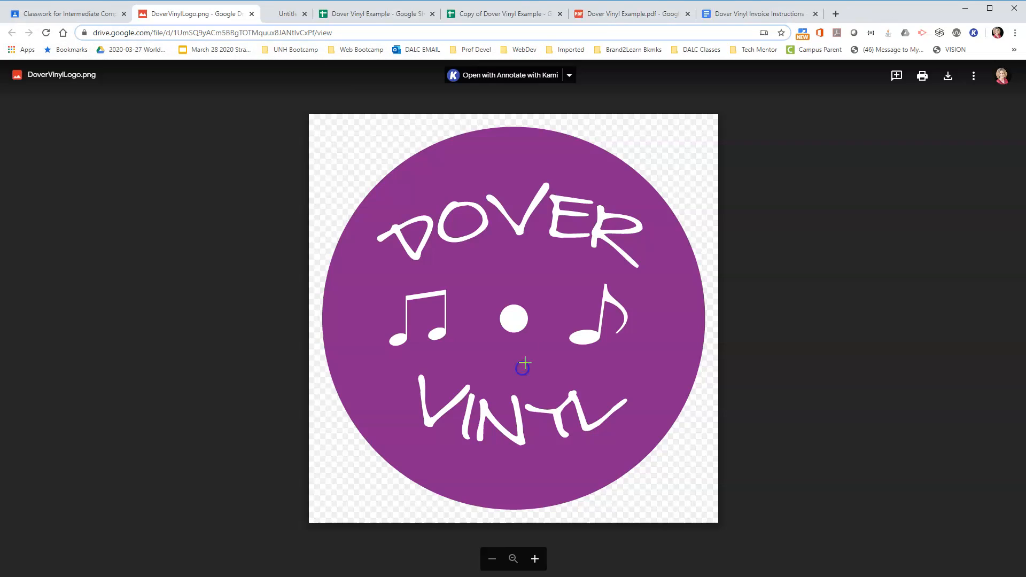
Step: Return to the Classroom assignment and examine the full invoice layout in Dover Vinyl Example.pdf, closing the preview at the end
click(88, 16)
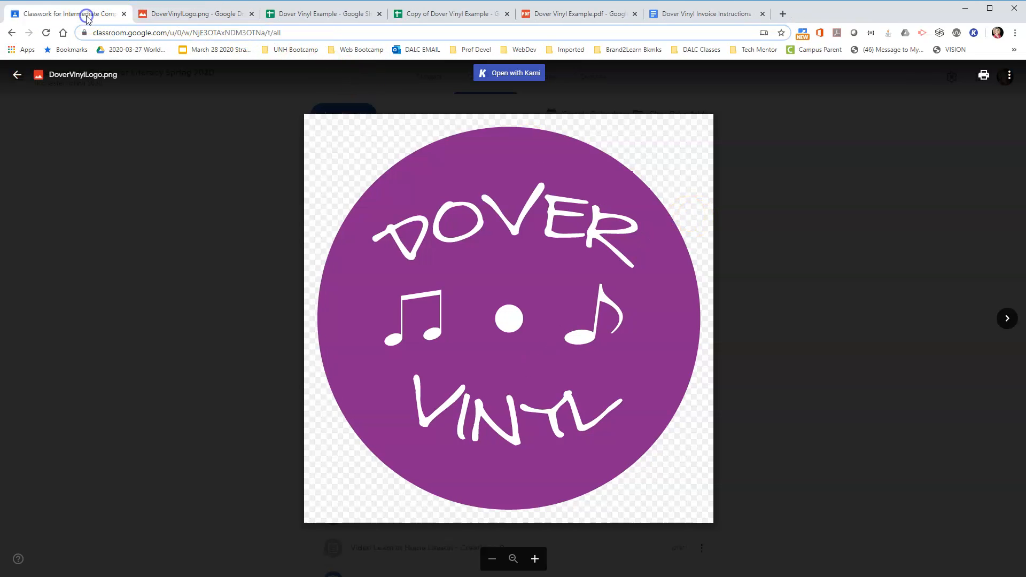
click(17, 75)
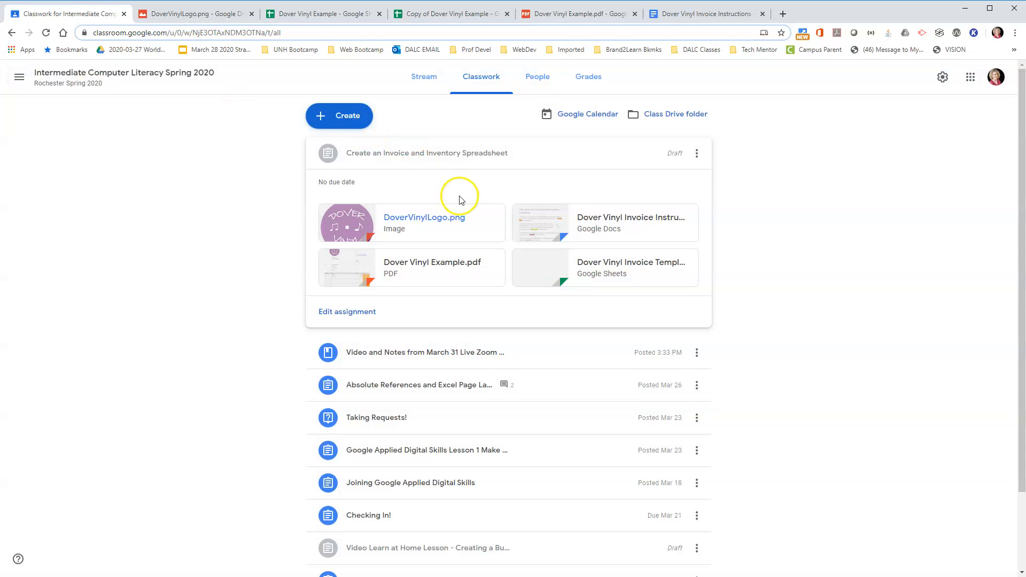
click(453, 267)
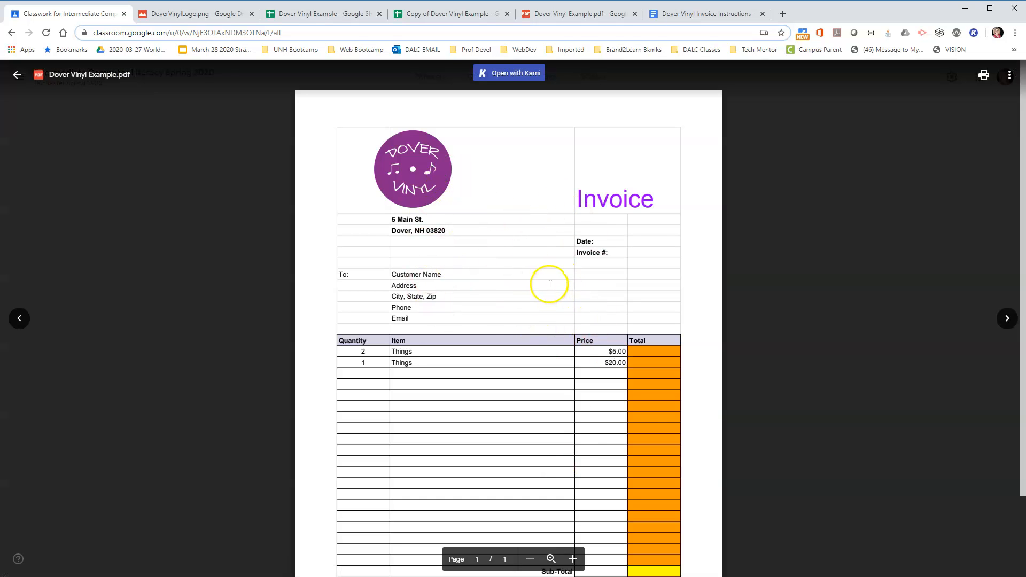
scroll(537, 295, down, 1)
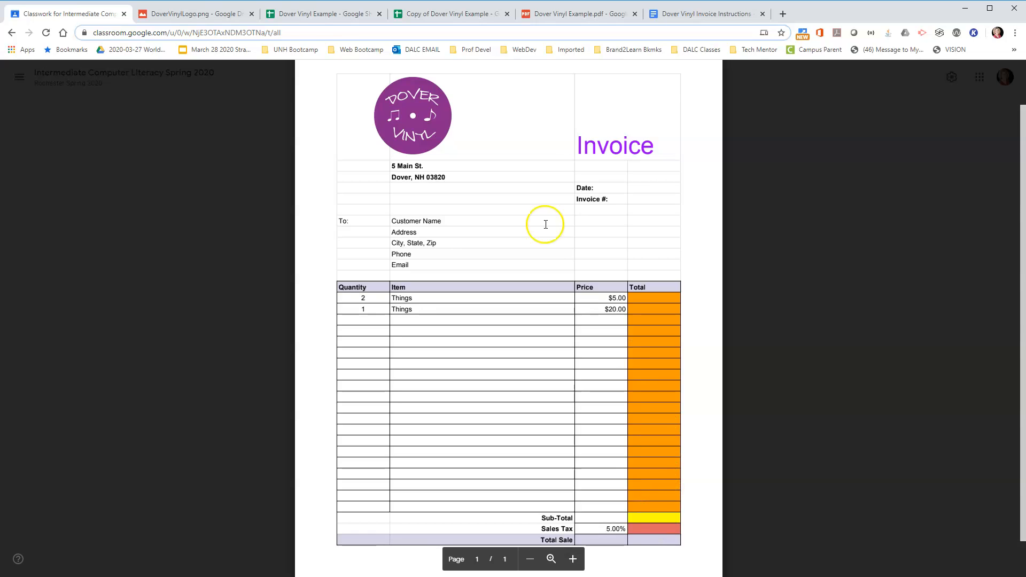
click(18, 75)
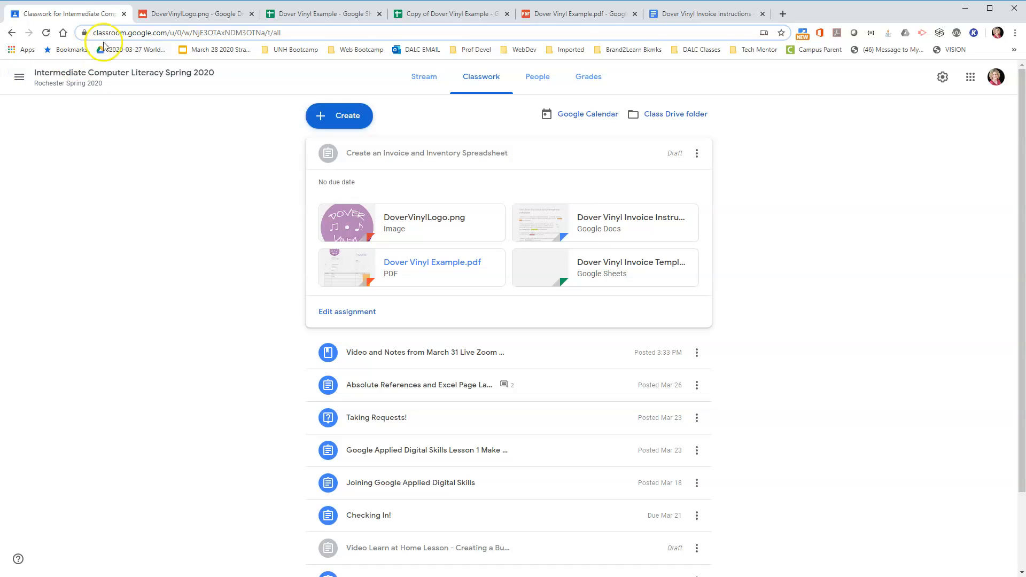
Step: Open the Dover Vinyl Invoice Template spreadsheet from the assignment and compare it with the Dover Vinyl Example.pdf layout
click(613, 267)
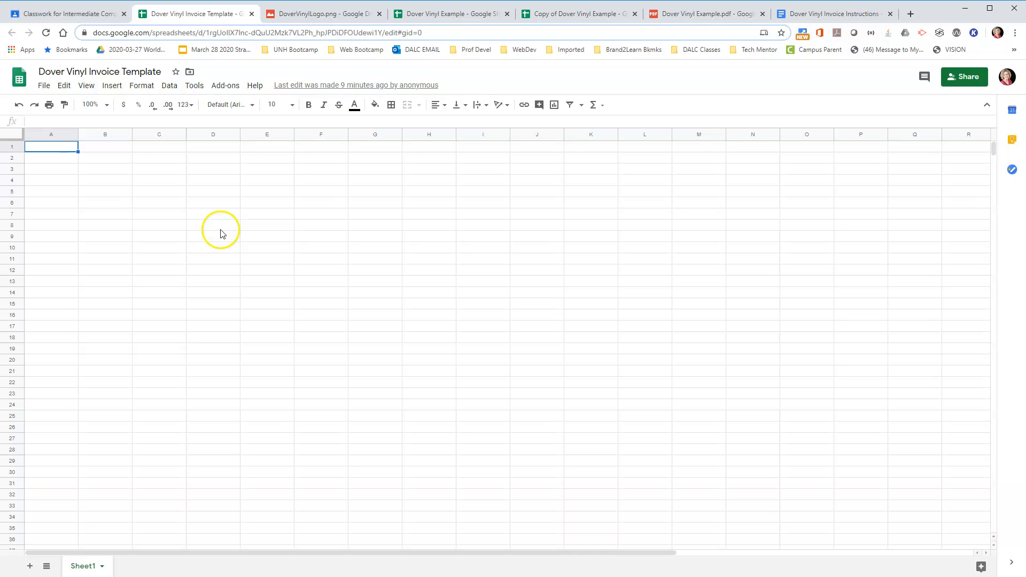
click(338, 12)
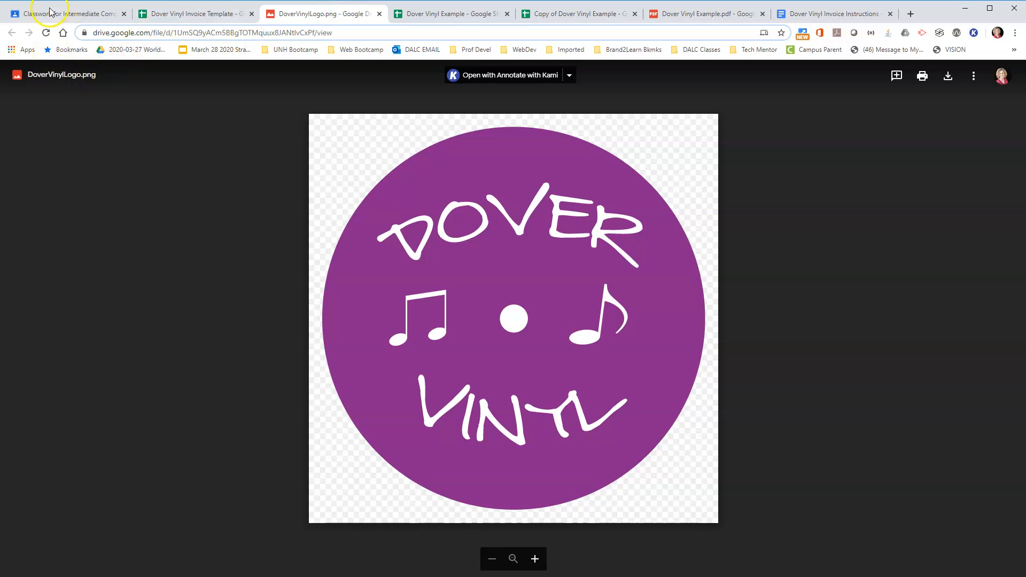
click(456, 17)
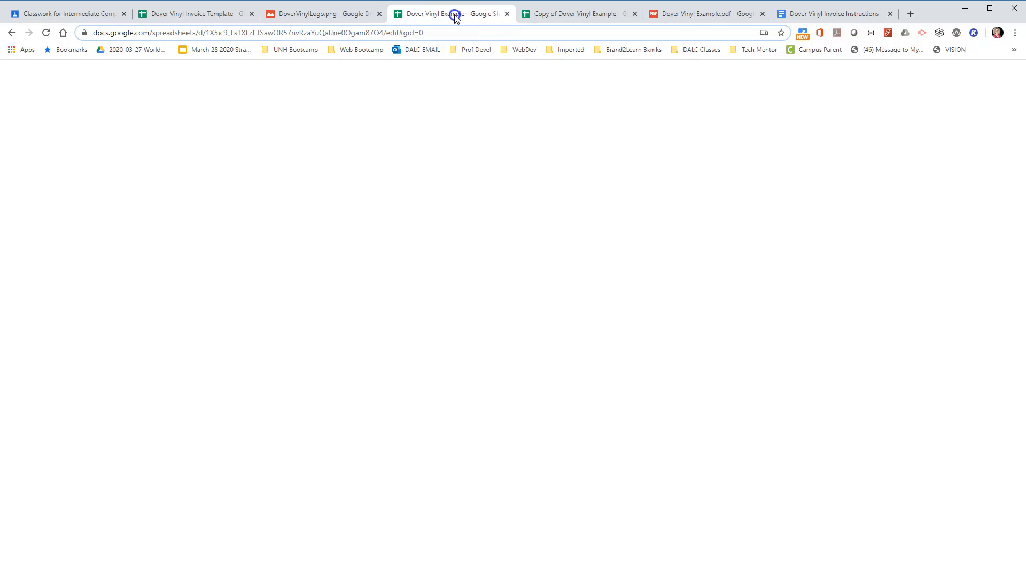
click(693, 16)
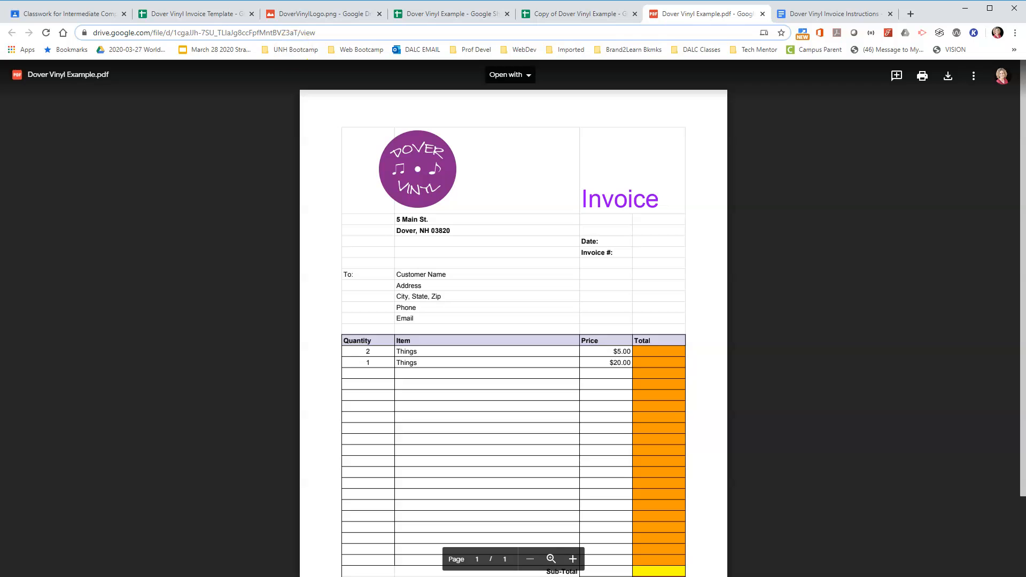
click(172, 16)
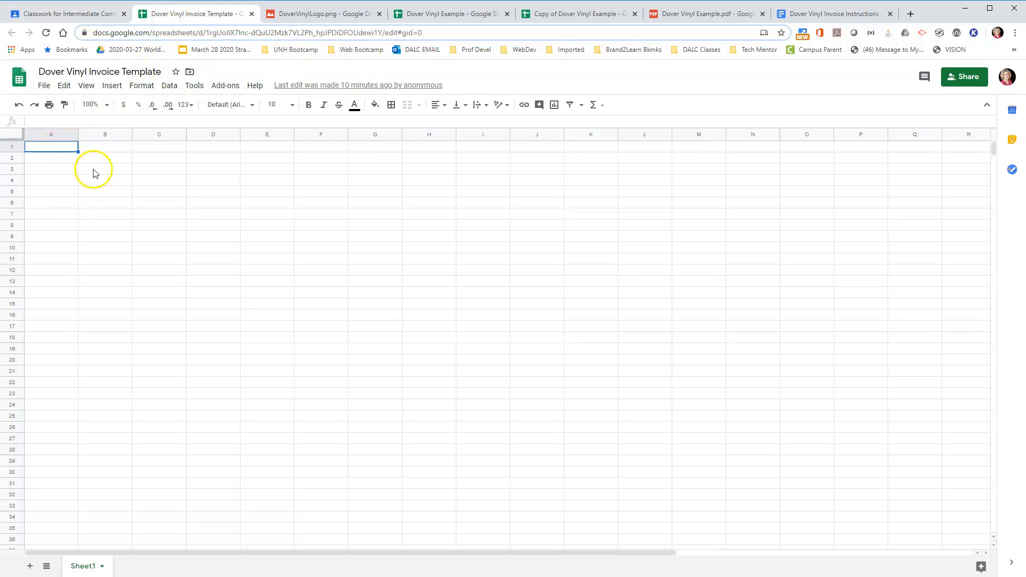
Step: Widen column B to about three and a half times column A's width and make row 1 about six default rows tall
drag(130, 137, 260, 136)
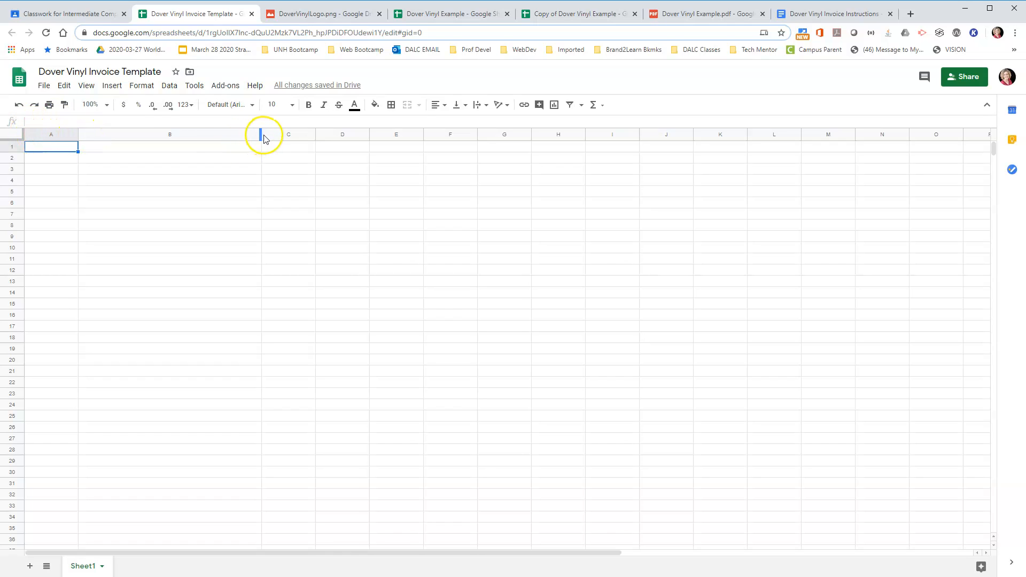
mouse_move(261, 135)
mouse_down()
mouse_move(289, 133)
mouse_move(257, 139)
mouse_move(270, 133)
mouse_up()
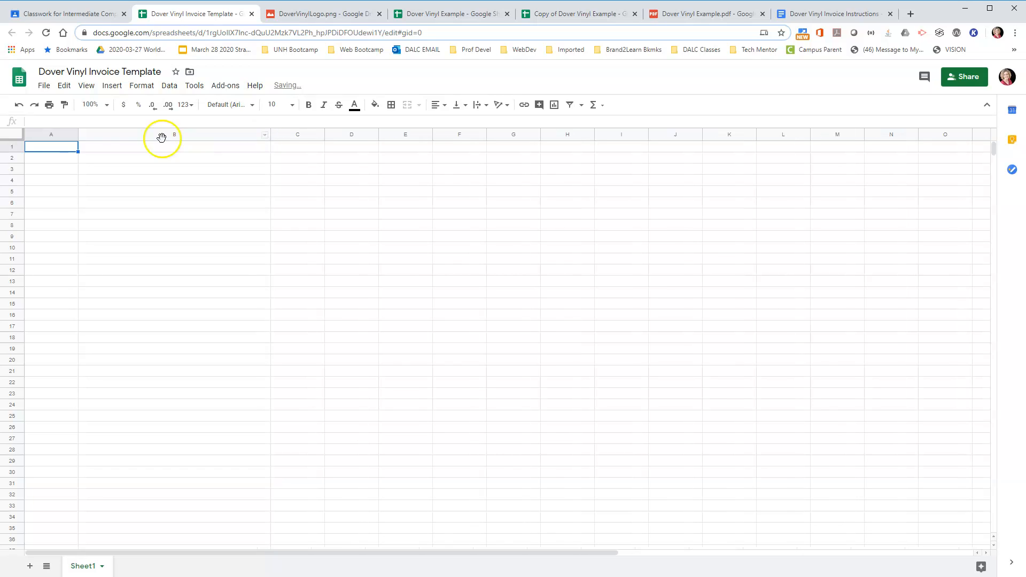
drag(16, 151, 14, 207)
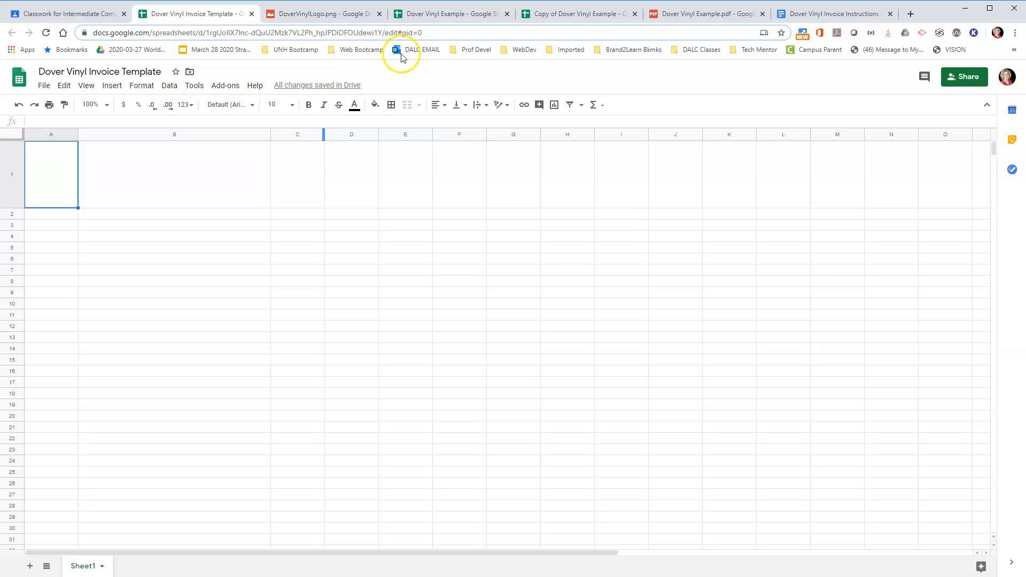
Step: Check the heading in Dover Vinyl Example.pdf and enter "Invoice" in cell C1 of the template spreadsheet
click(674, 16)
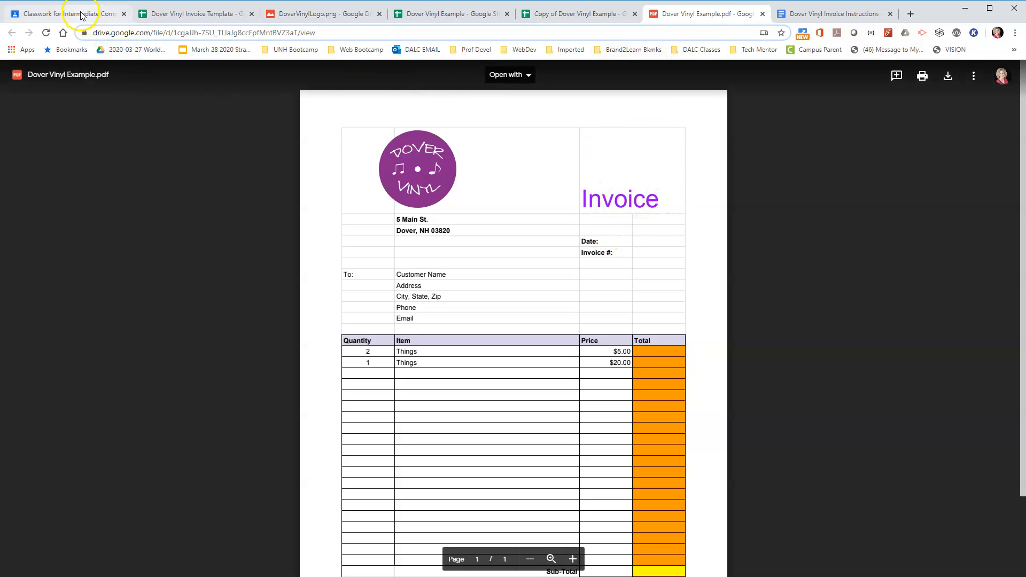
click(162, 14)
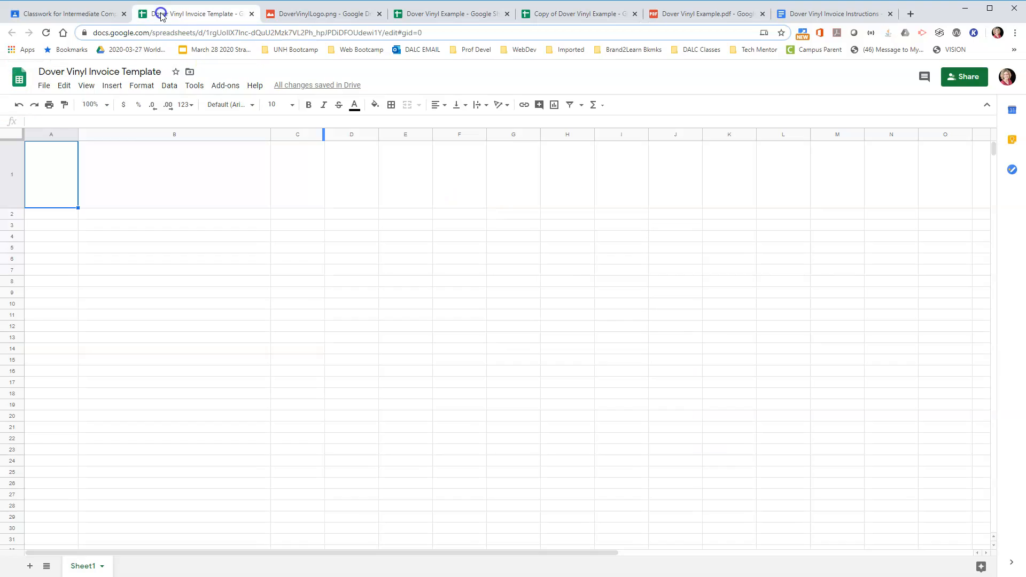
click(288, 191)
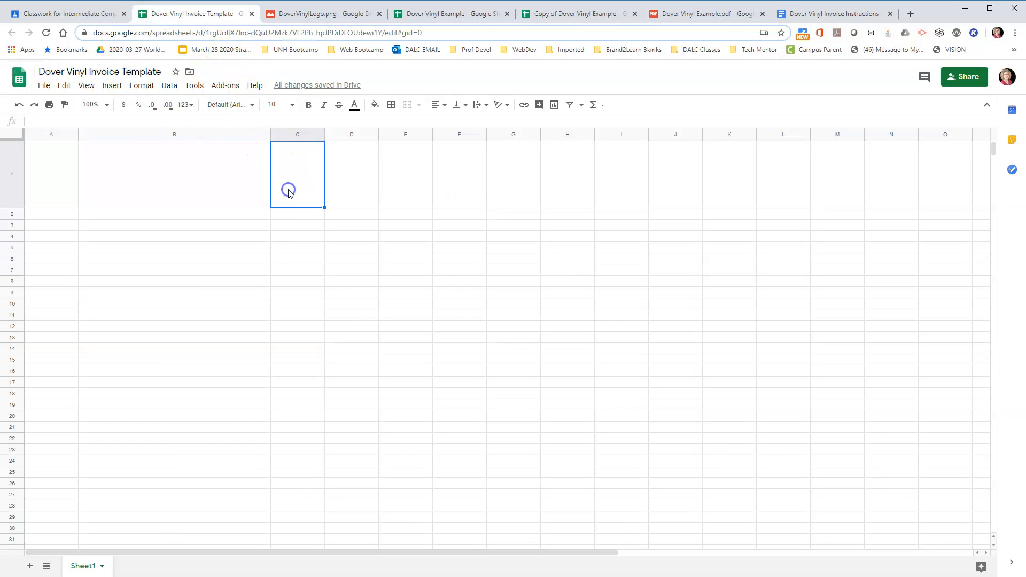
text(ice)
key(Return)
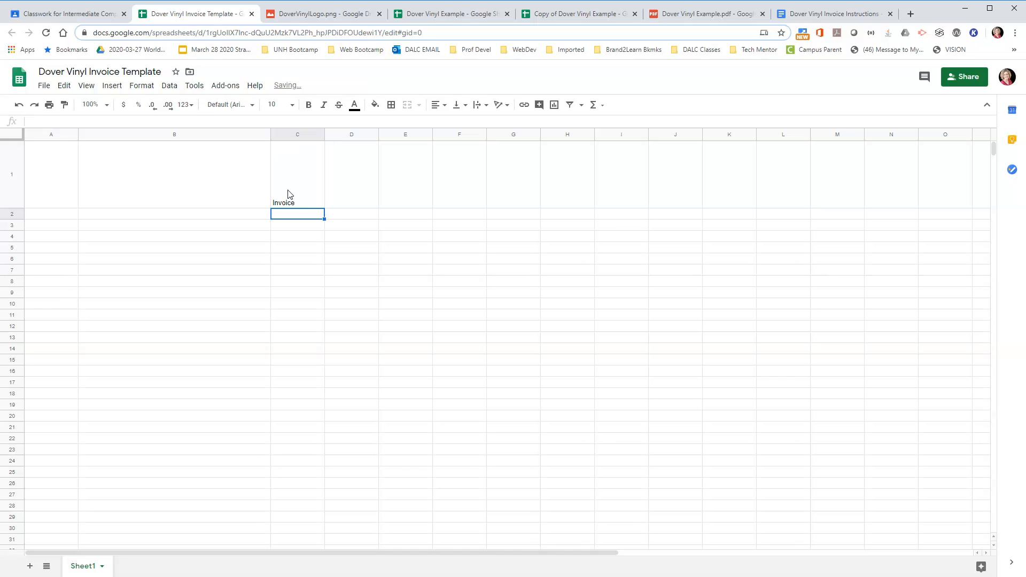
Step: Format the Invoice heading in cell C1 with font size 36, purple text and bold
click(289, 202)
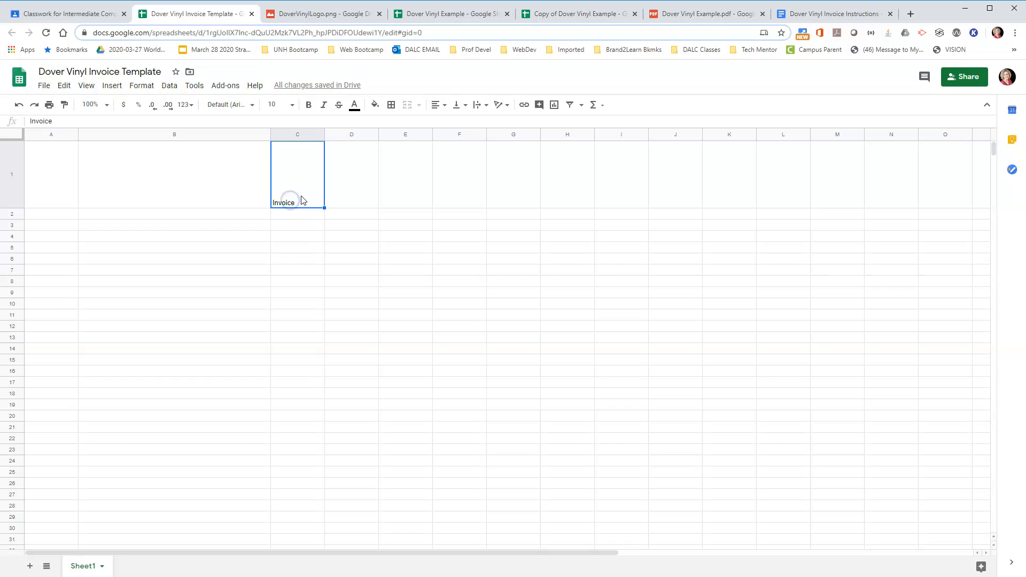
click(292, 105)
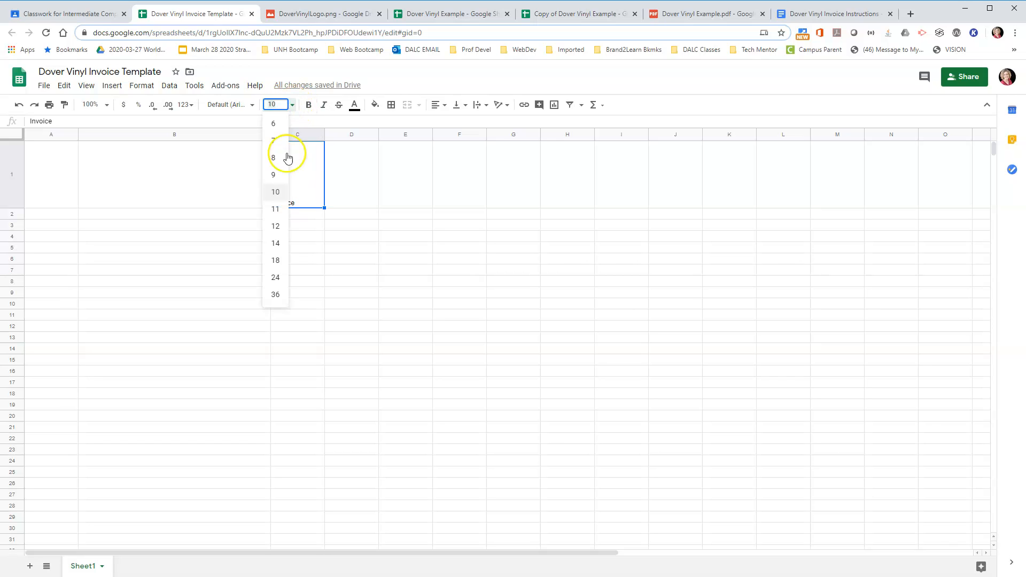
click(282, 298)
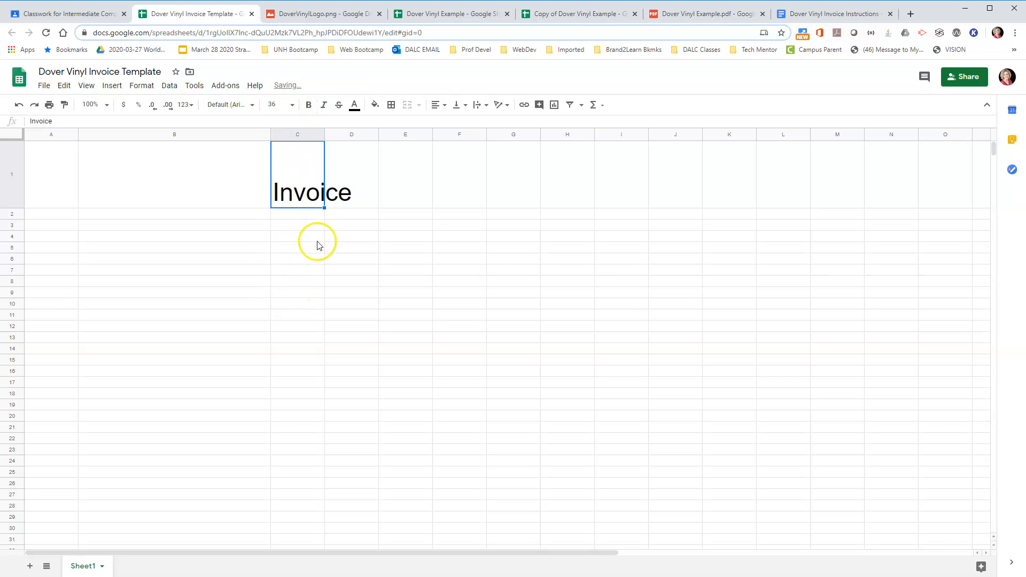
click(354, 106)
click(455, 157)
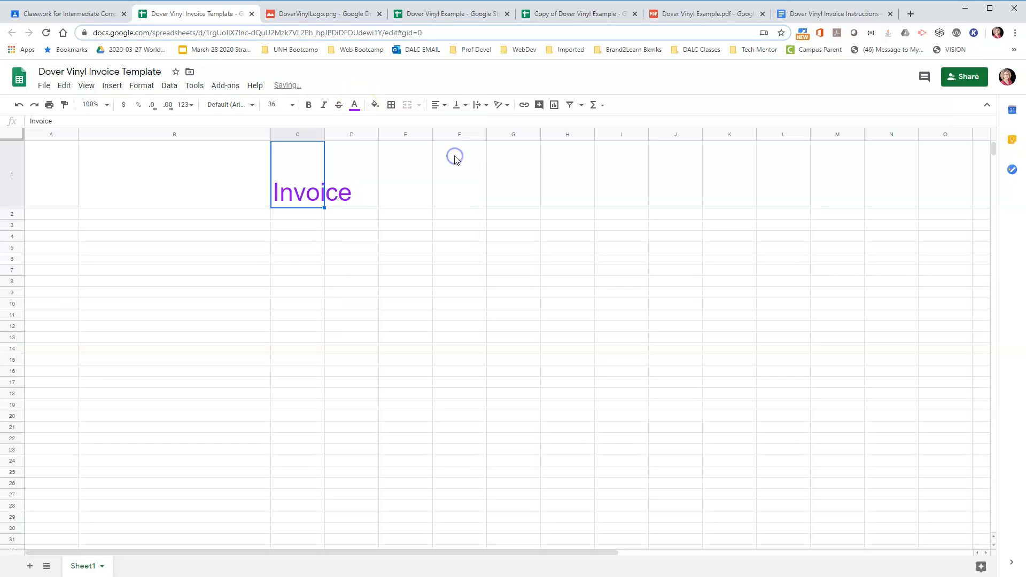
click(308, 106)
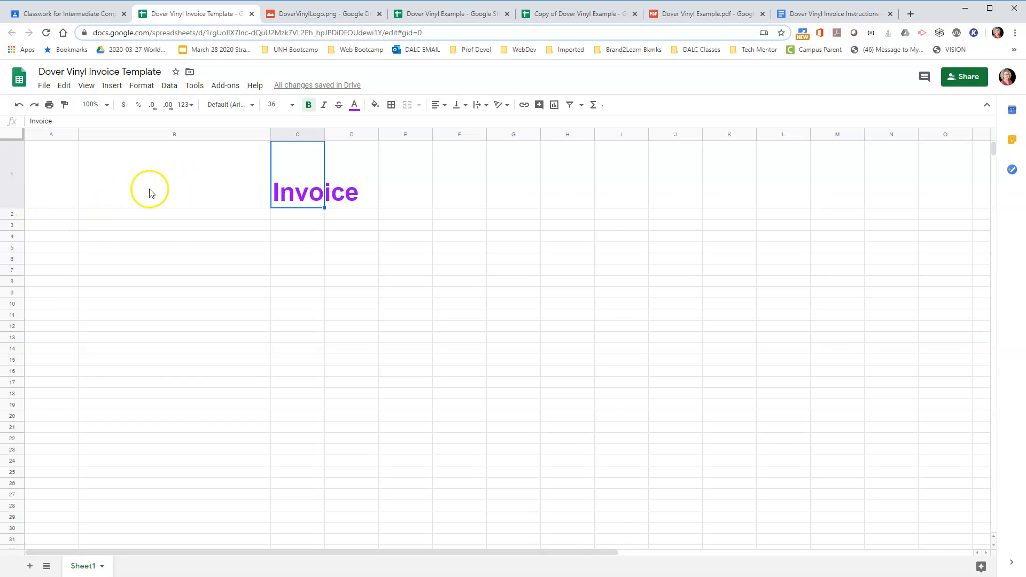
Step: Insert DoverVinylLogo.png from the Downloads folder as an image over the cells
click(113, 87)
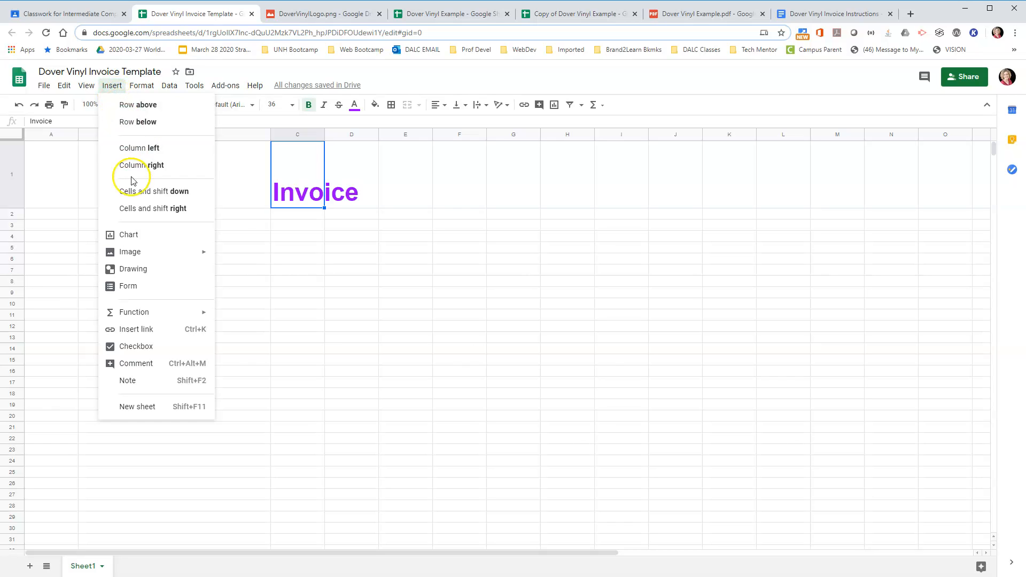
mouse_move(147, 254)
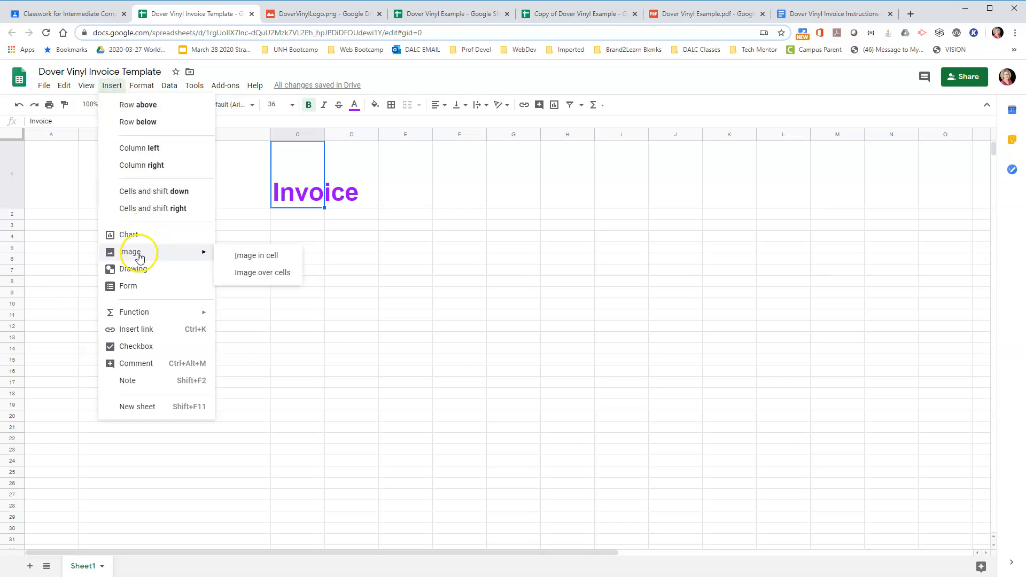
click(260, 273)
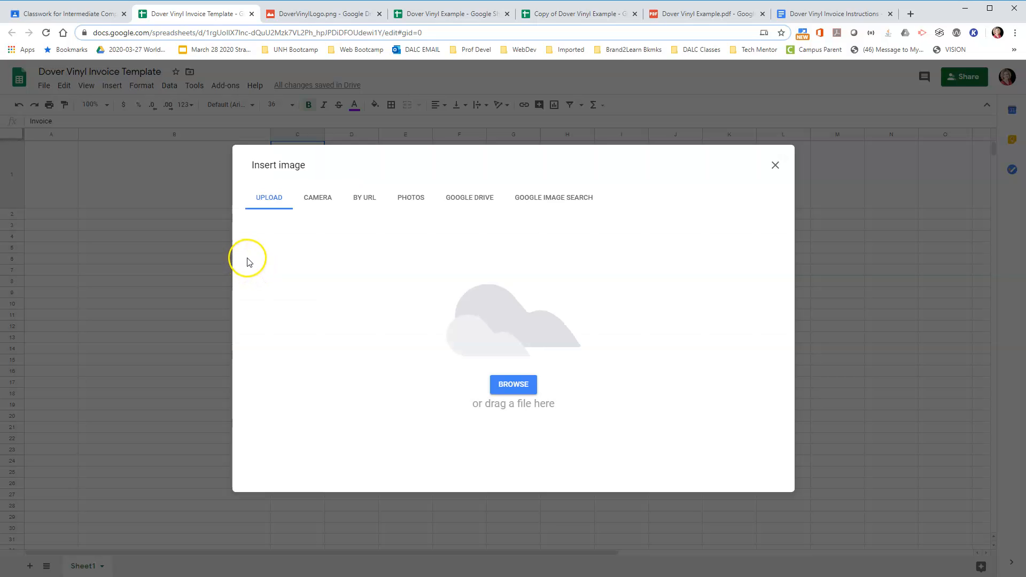
click(518, 386)
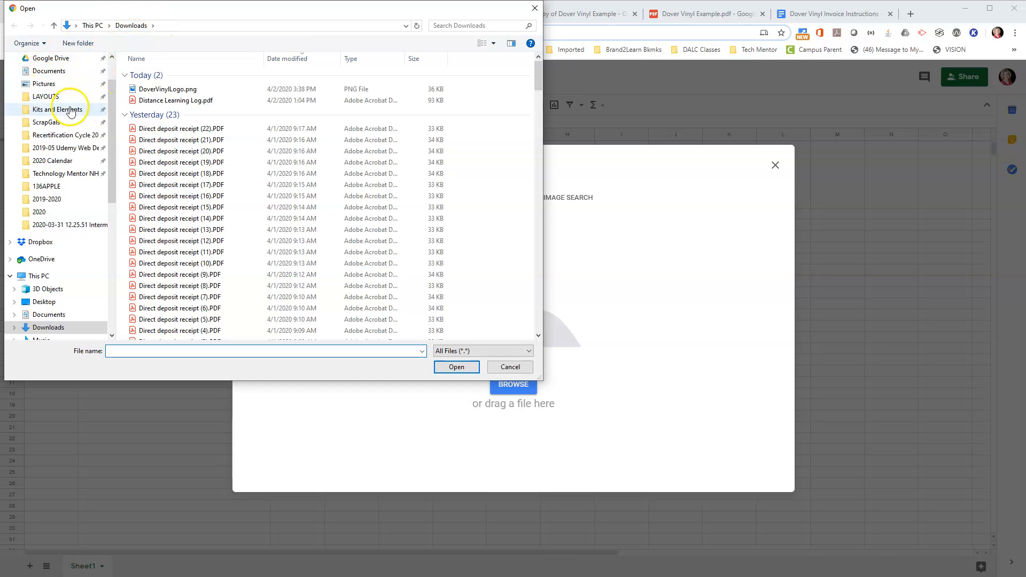
scroll(69, 102, up, 2)
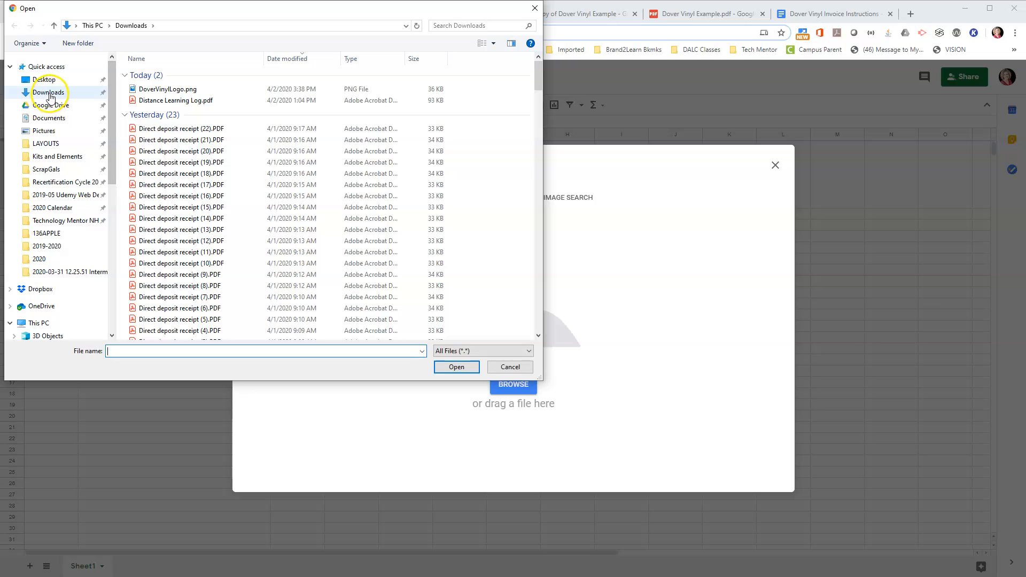
click(166, 89)
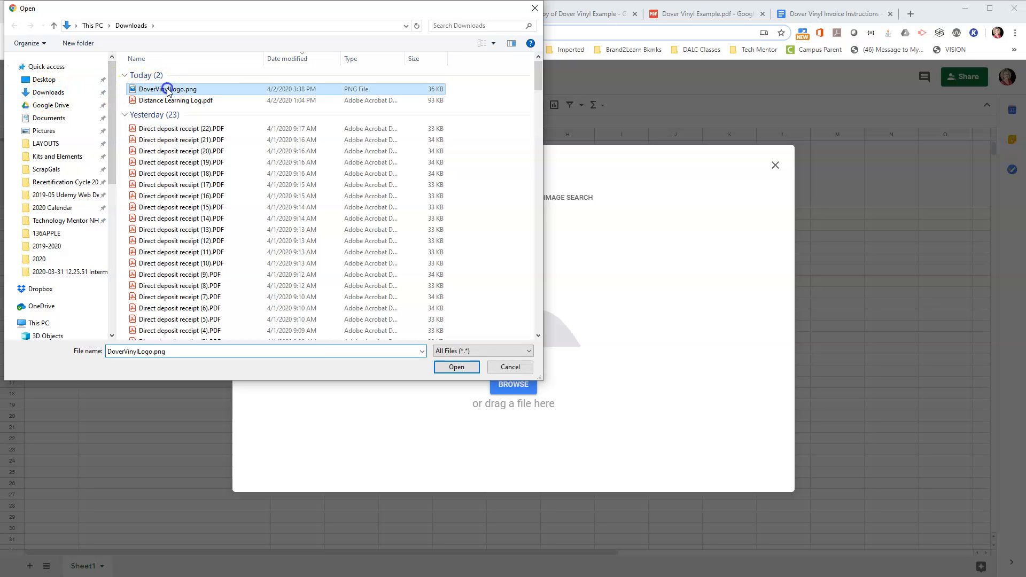
click(467, 369)
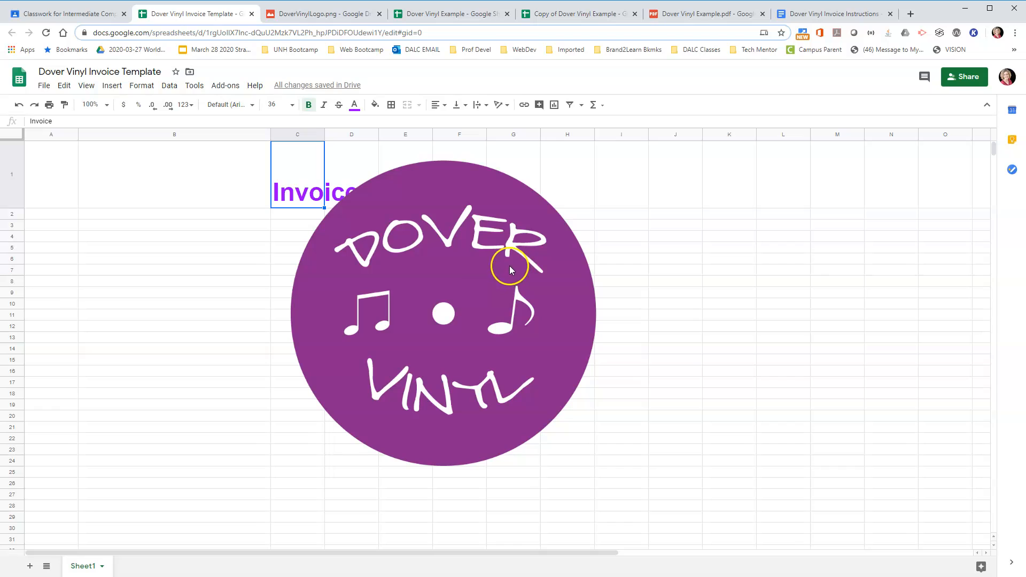
Step: Shrink the logo to about half of column B's width and move it to the start of column B in row 1
click(481, 285)
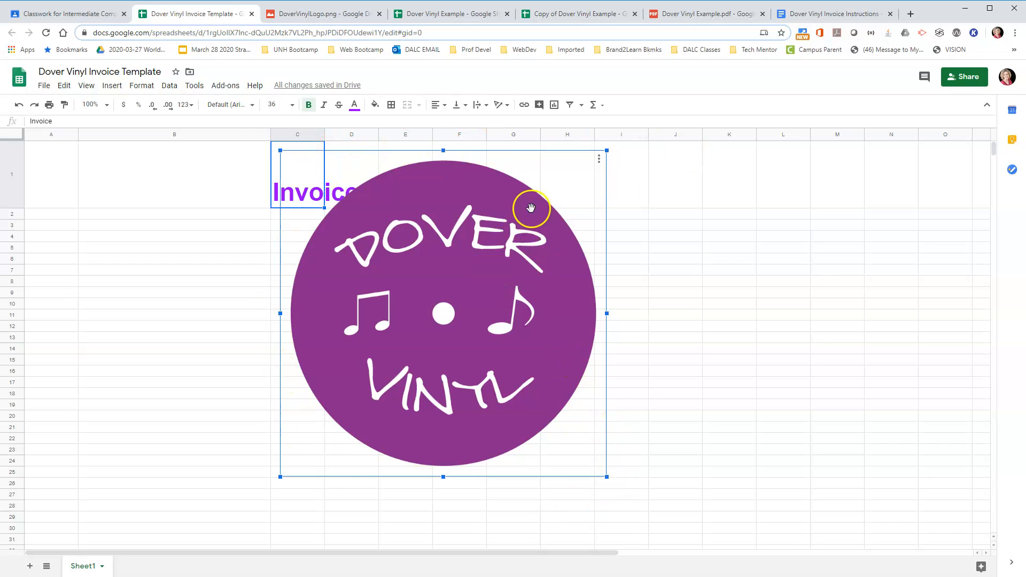
drag(539, 298, 306, 308)
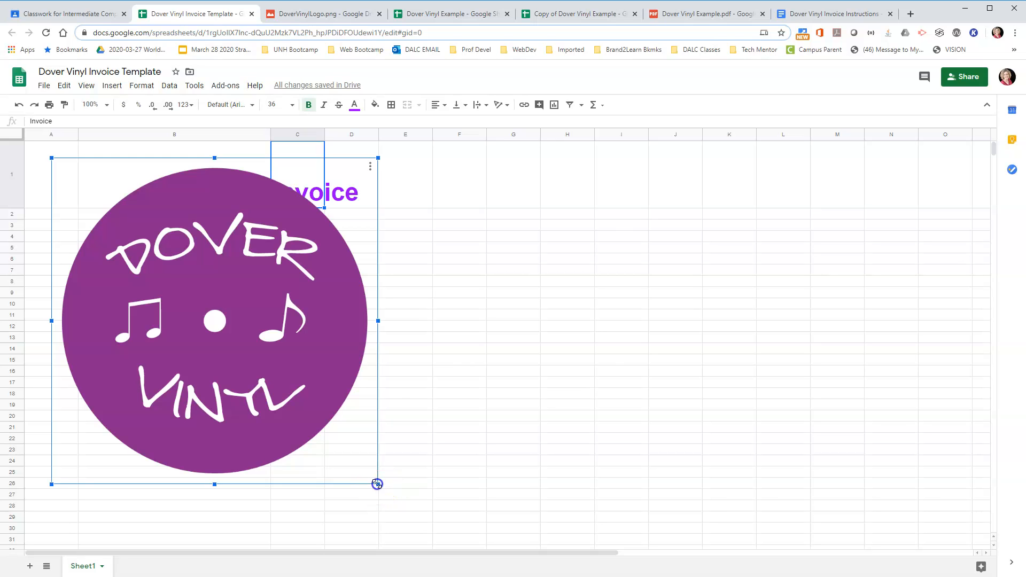
drag(377, 484, 139, 214)
click(111, 229)
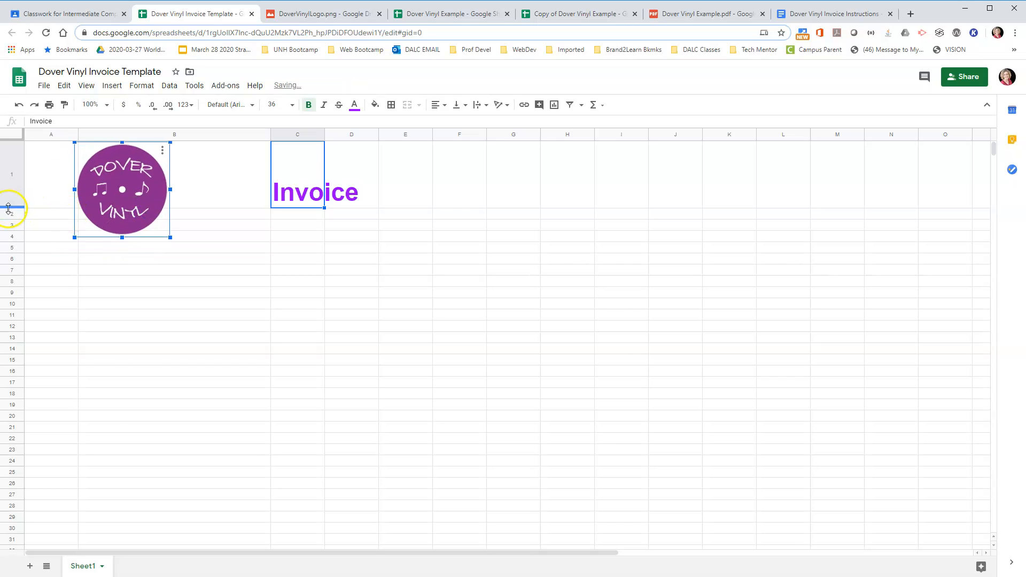
Step: Make row 1 about eight default rows tall and fit the logo inside it, slightly smaller and straddling the border between columns A and B
click(114, 290)
drag(15, 207, 19, 242)
click(131, 215)
drag(167, 236, 153, 221)
drag(10, 242, 11, 231)
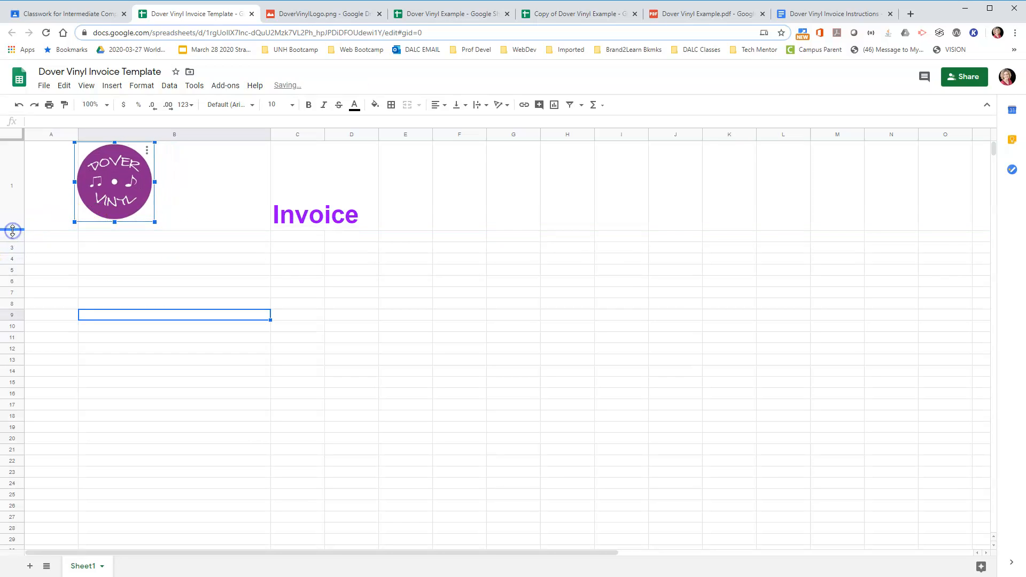
click(161, 278)
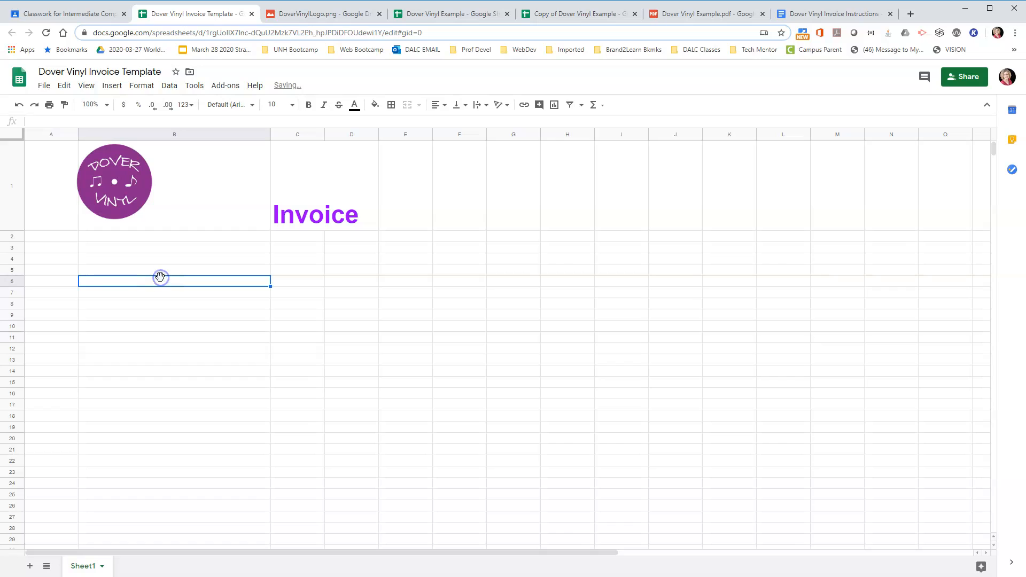
click(145, 185)
drag(146, 184, 132, 188)
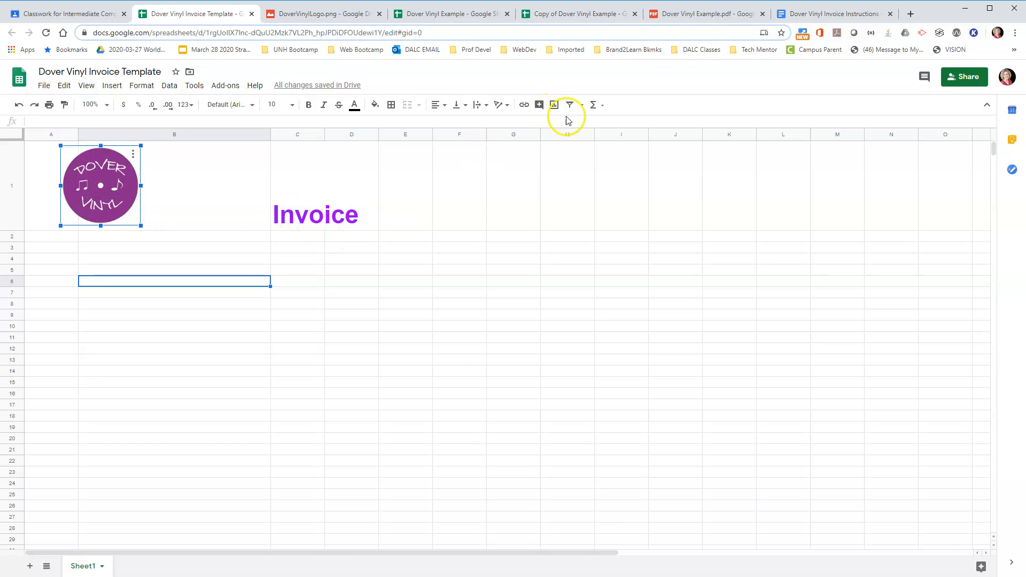
Step: Move Dover Vinyl Example.pdf into its own smaller browser window beside the Dover Vinyl Invoice Template spreadsheet
click(697, 15)
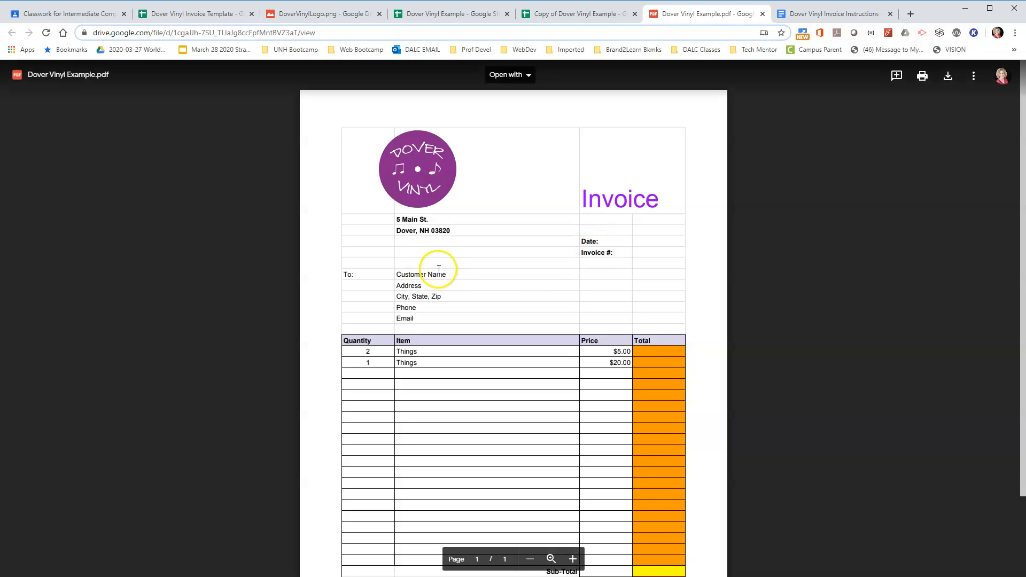
click(176, 13)
click(100, 237)
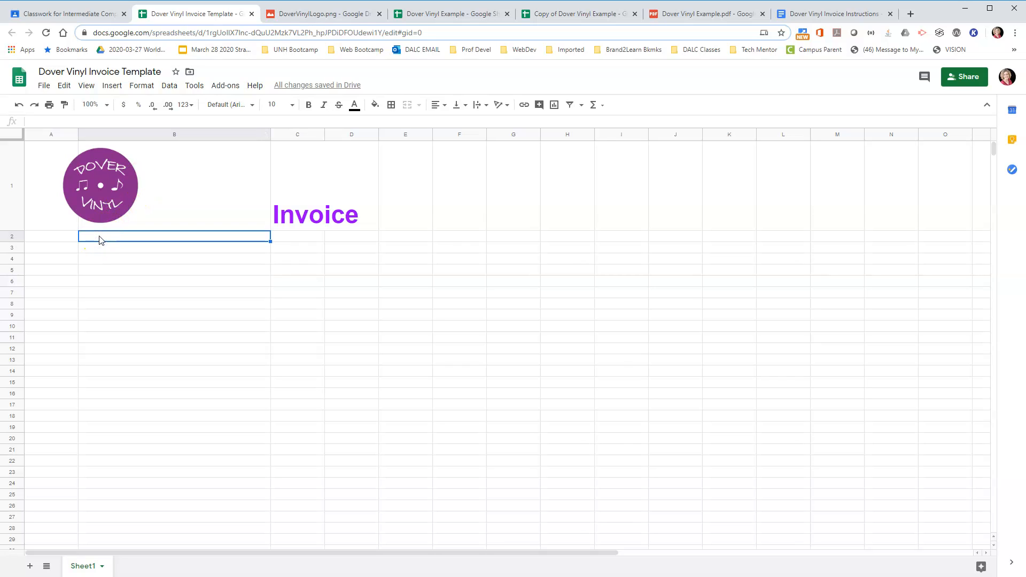
click(721, 16)
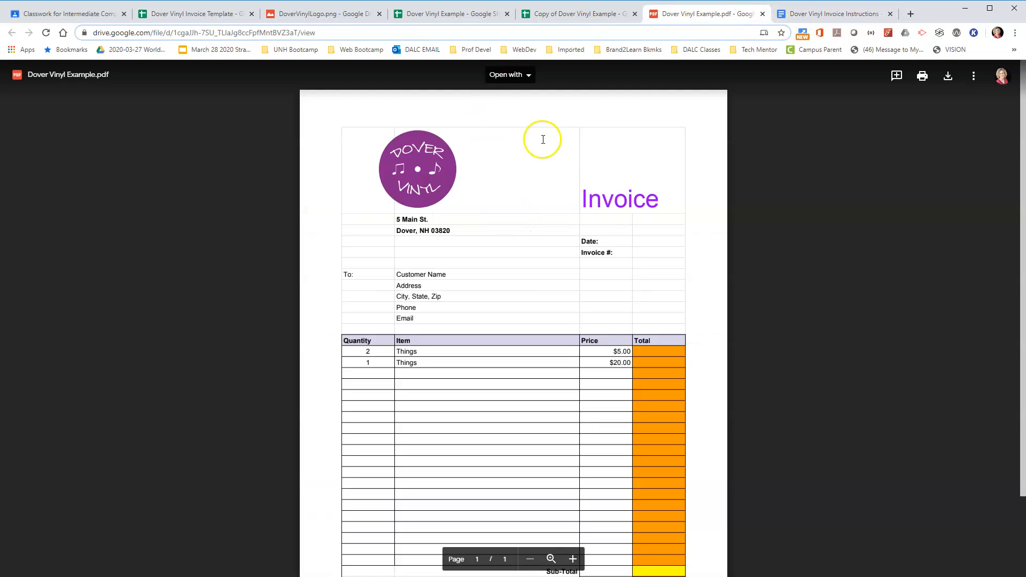
drag(735, 21, 722, 0)
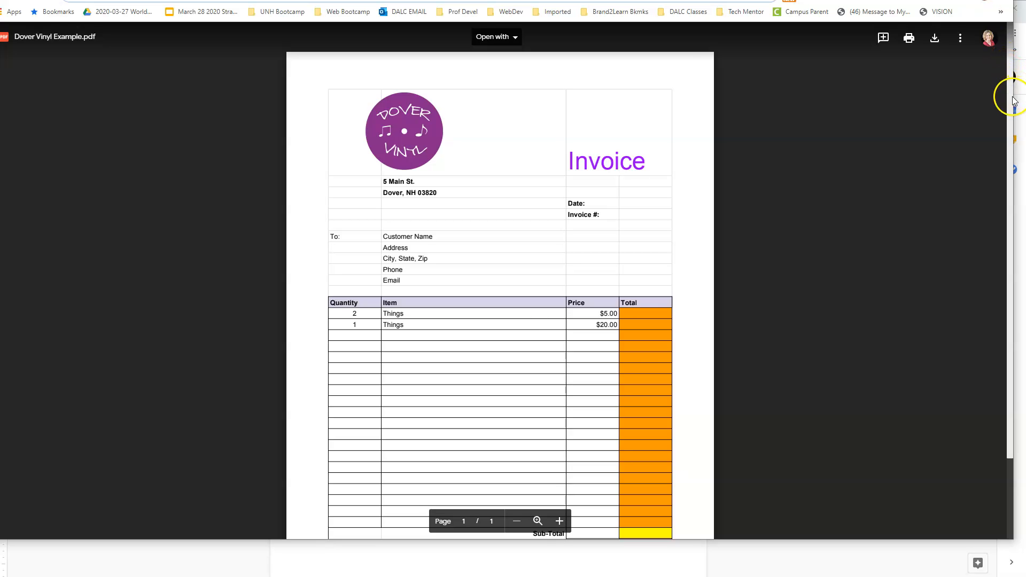
drag(1015, 98, 594, 105)
drag(464, 0, 876, 24)
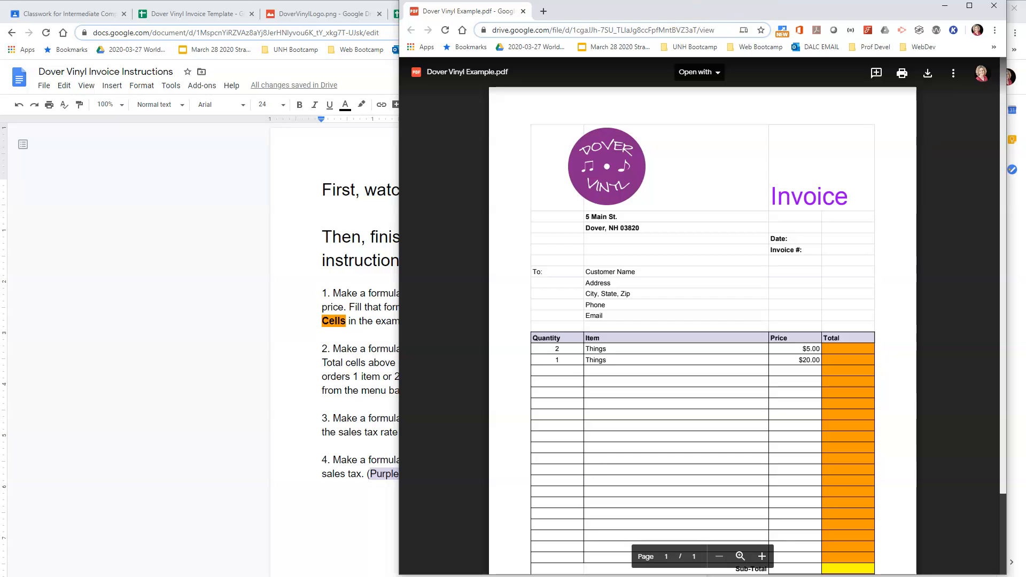
click(214, 13)
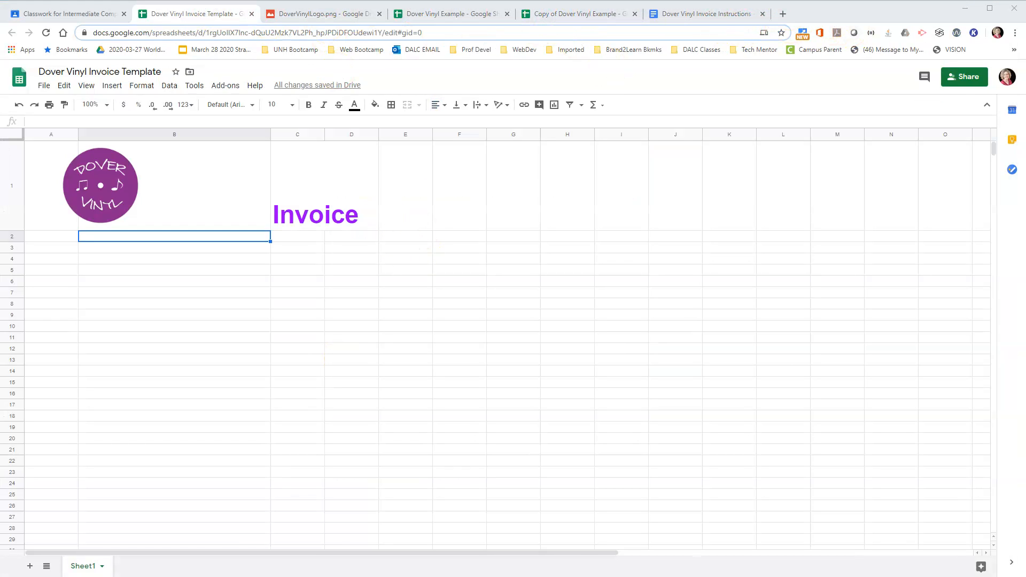
key(alt+Tab)
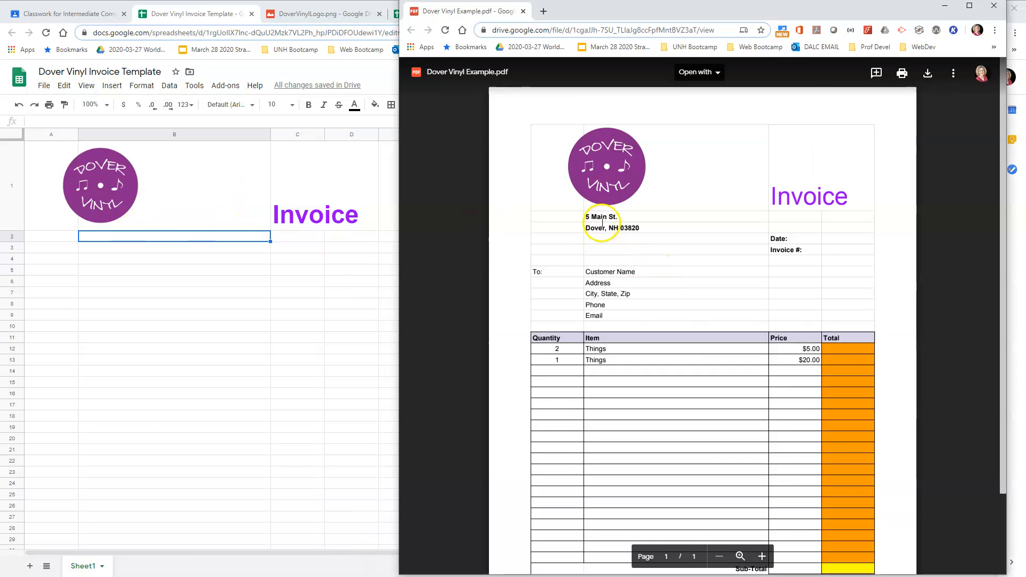
Step: Enter the company's street address in cell B2 and its city, state and zip code in B3, as in the example
click(134, 236)
text(5 M)
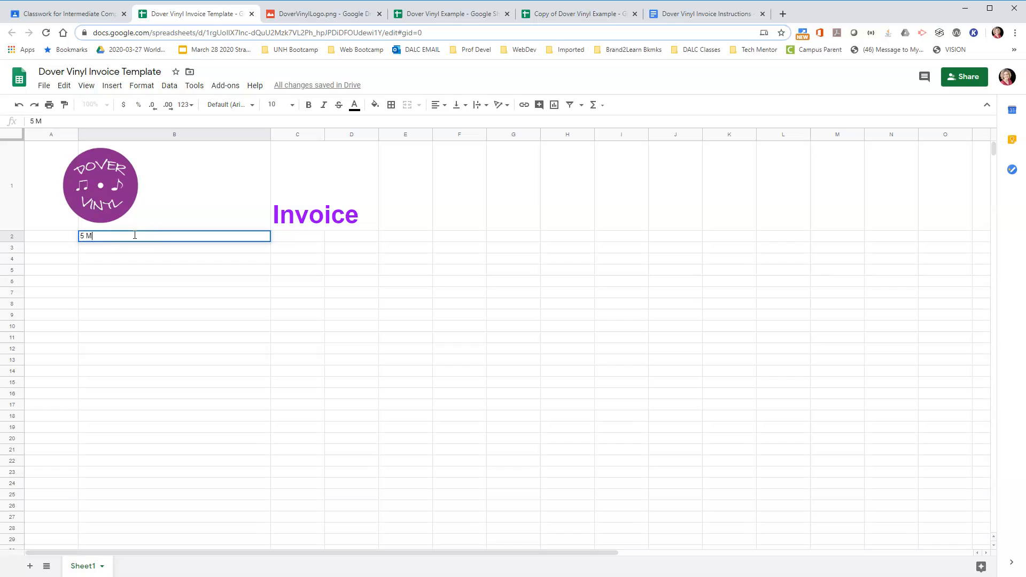
text(ain St.)
key(Return)
text(D)
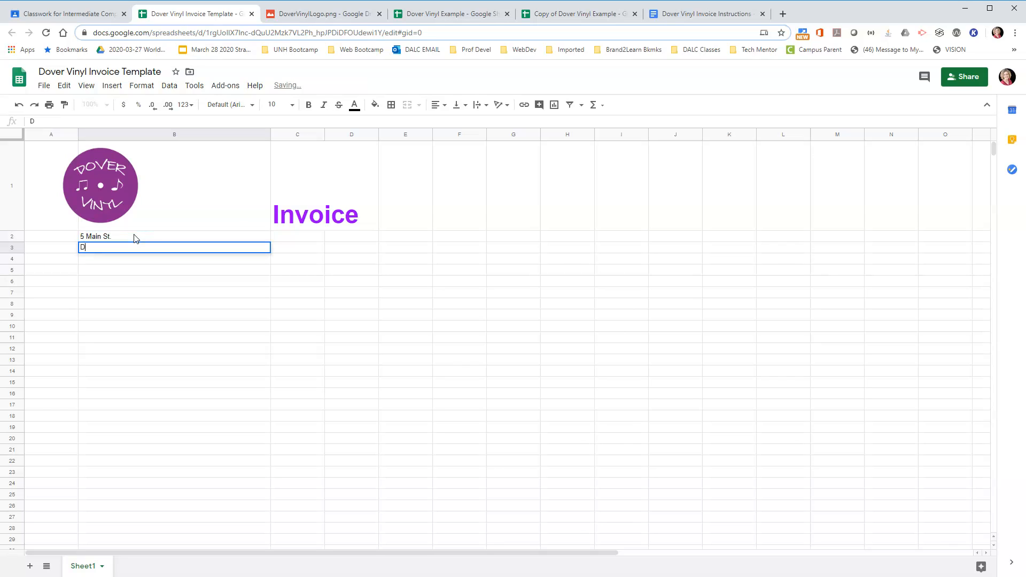
text(over, NH 0382)
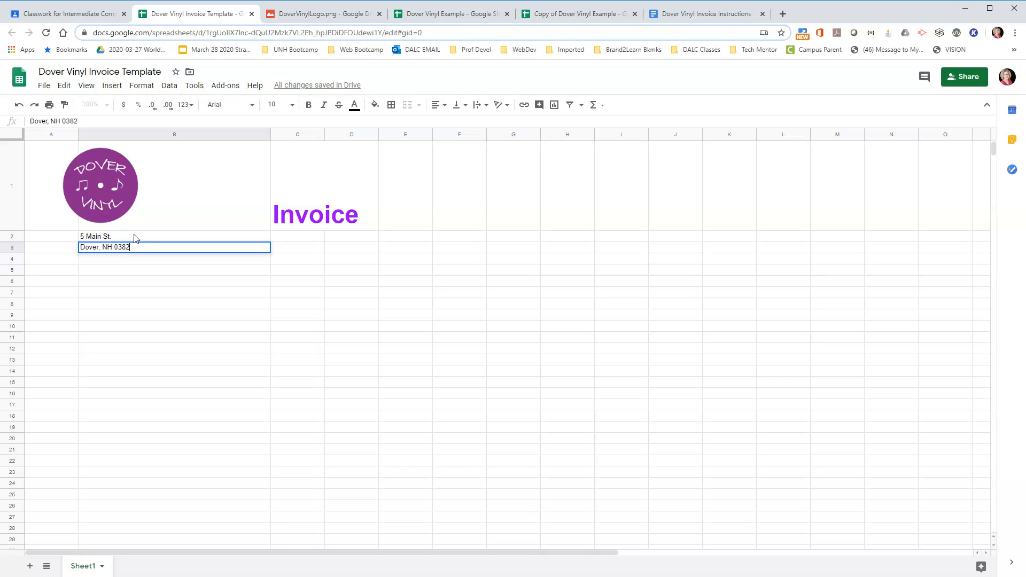
text(0)
click(135, 271)
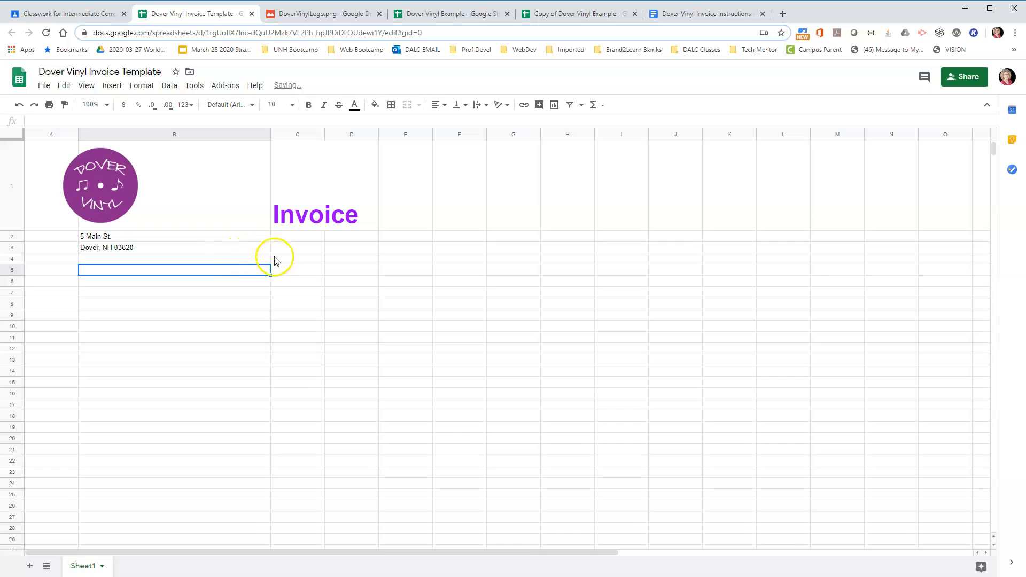
Step: Enter the label "Date:" in cell C4 and "Invoice #:" in cell C5
click(289, 261)
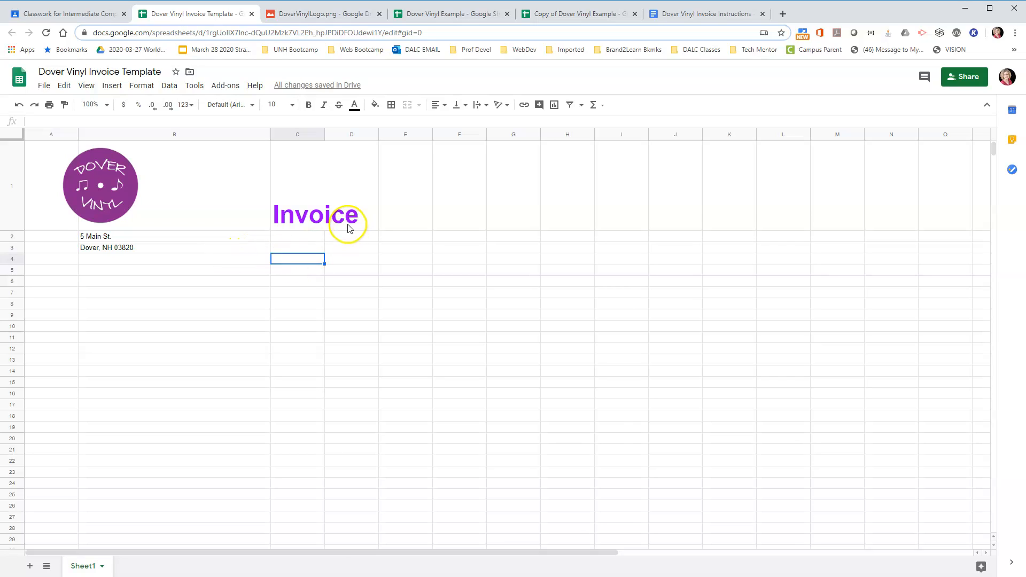
key(Return)
text(Invoice)
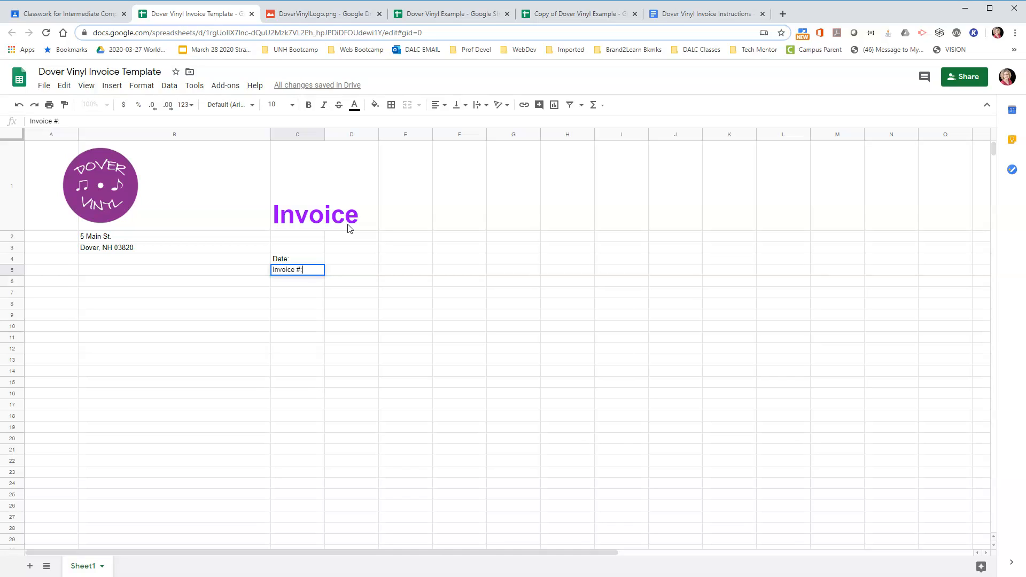
text( #:)
click(300, 304)
Step: Make the Date and Invoice # labels in C4:C5 and the company address in B2:B3 bold
click(297, 261)
drag(297, 261, 299, 273)
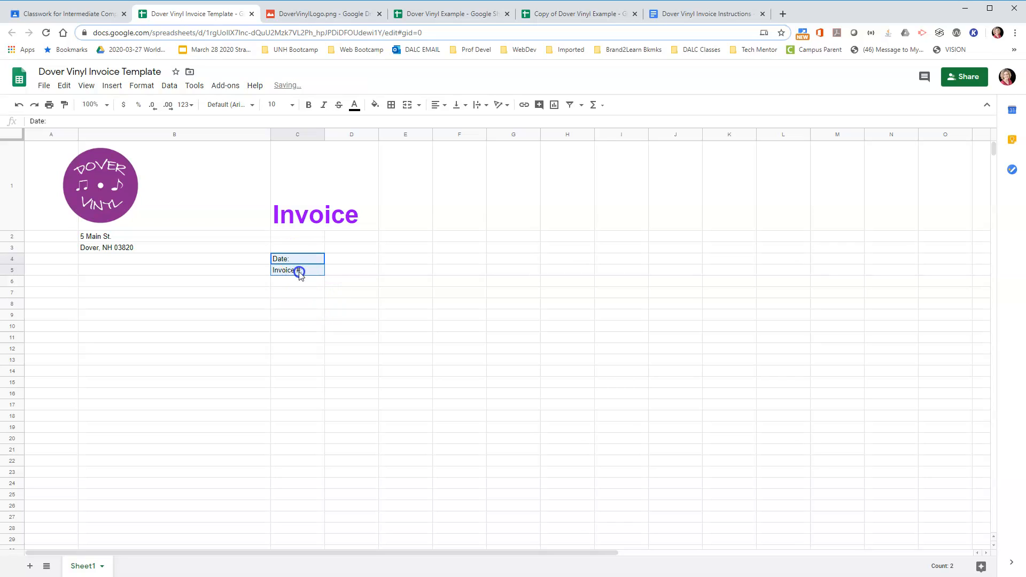
click(309, 105)
drag(119, 237, 125, 253)
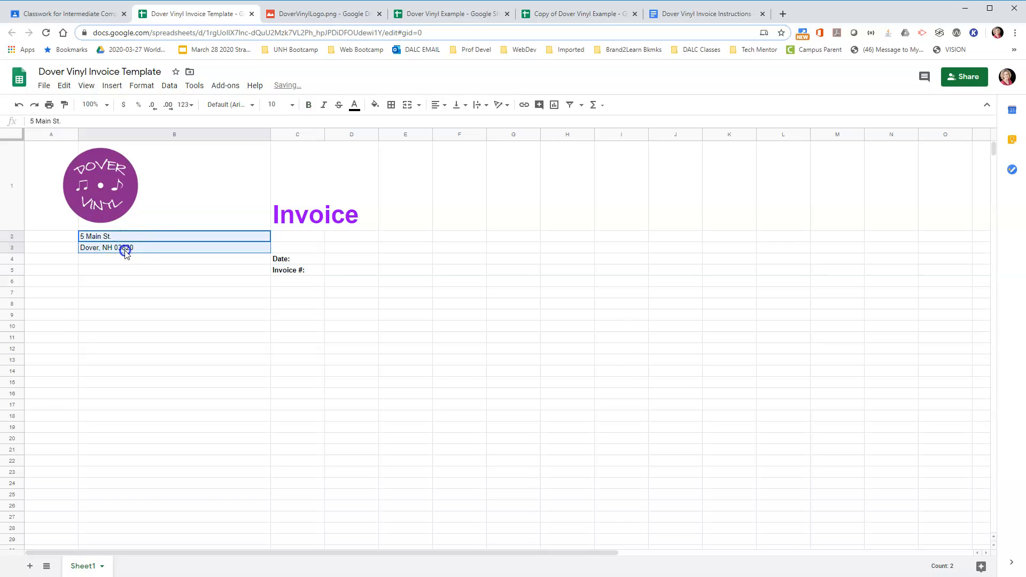
click(309, 105)
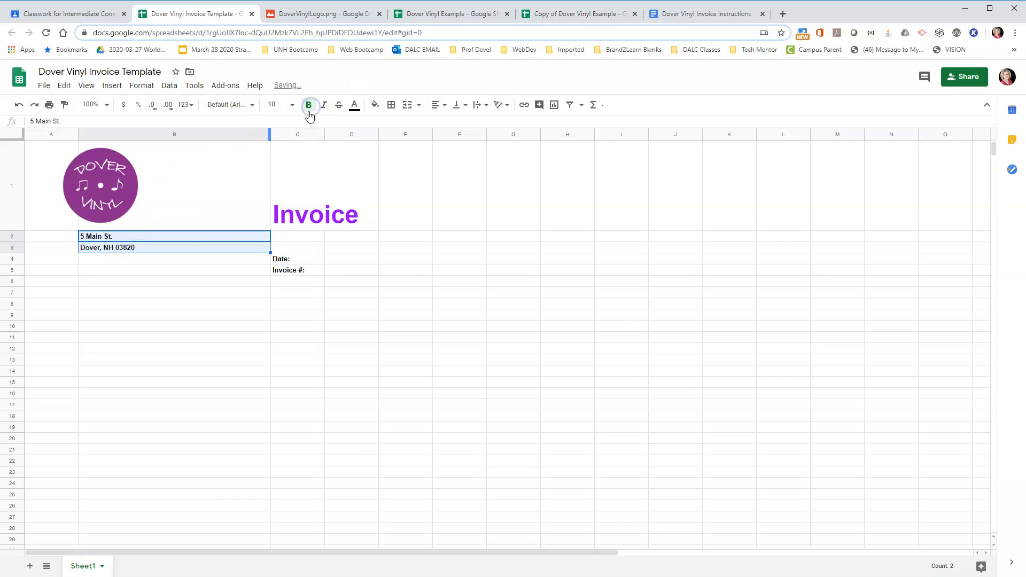
Step: Enter "To:" in cell A7 and the placeholder "Customer Name" in B7
click(61, 294)
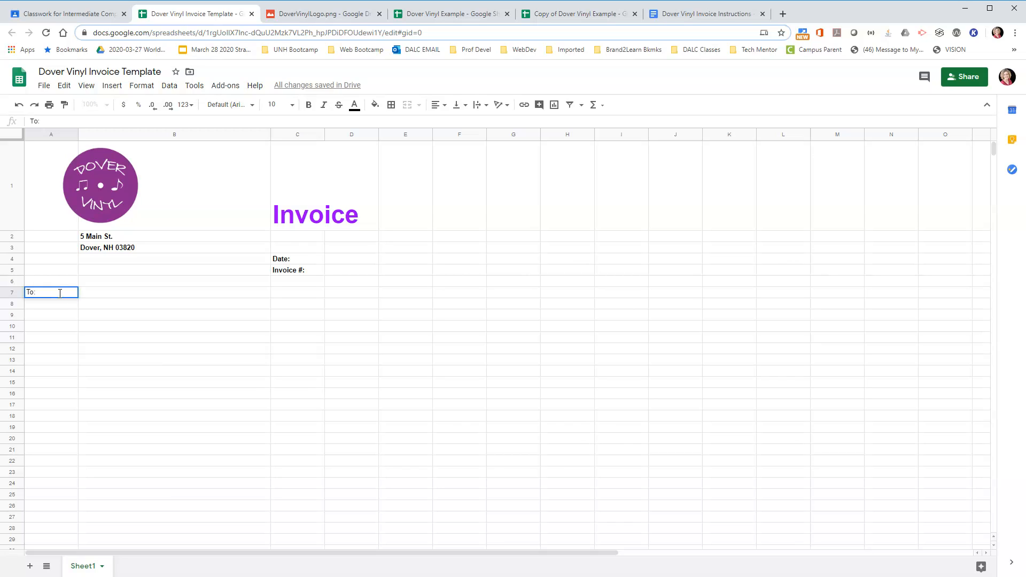
key(Tab)
text(C)
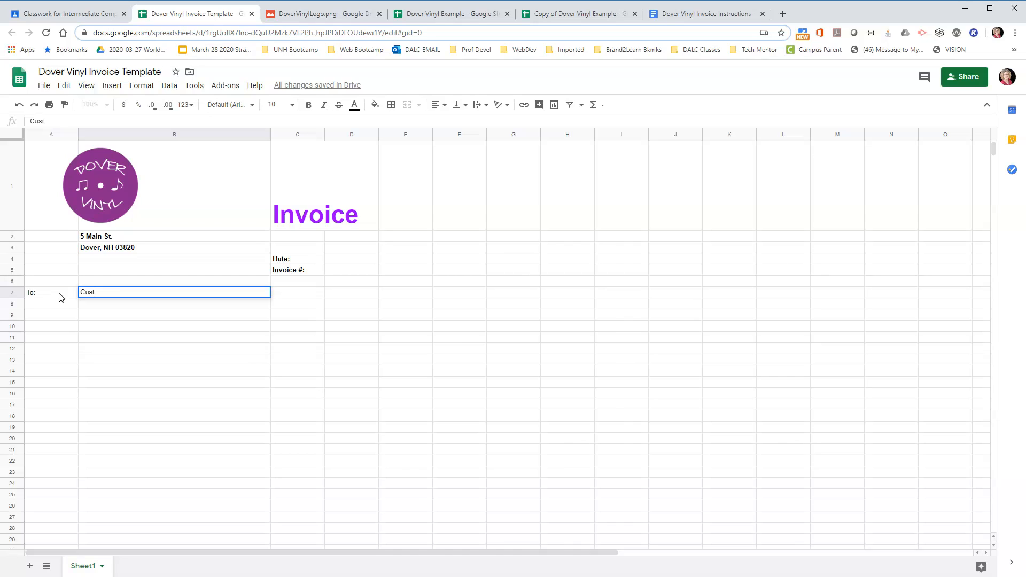
text(ustomer Name)
key(Return)
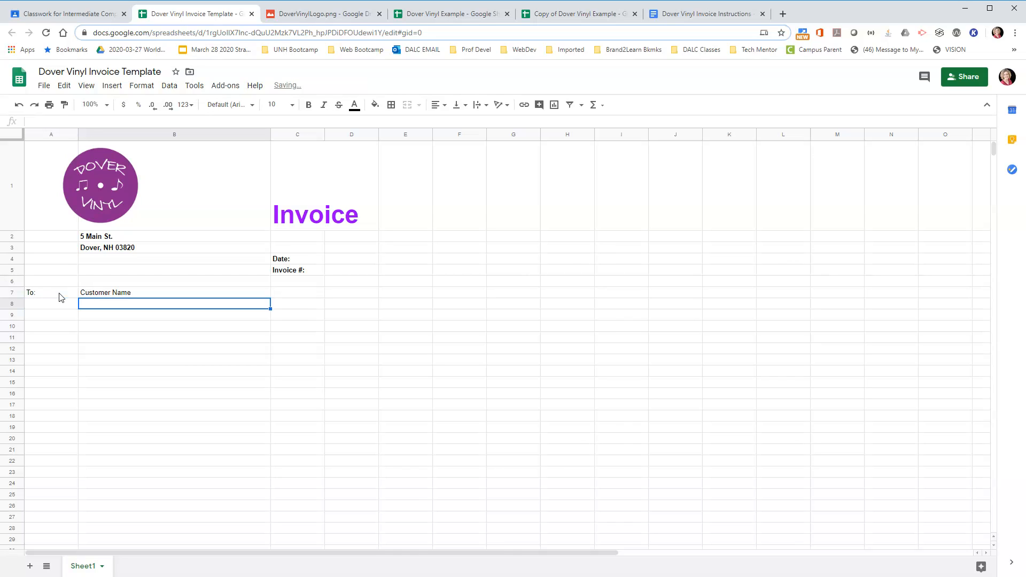
Step: Fill B8:B11 with the placeholders "Address", "City, State, Zip", "Phone Number" and "Email Address", one per row
text(Address)
key(Return)
text(City, State, Zip)
key(Return)
text(Phone Number)
key(Return)
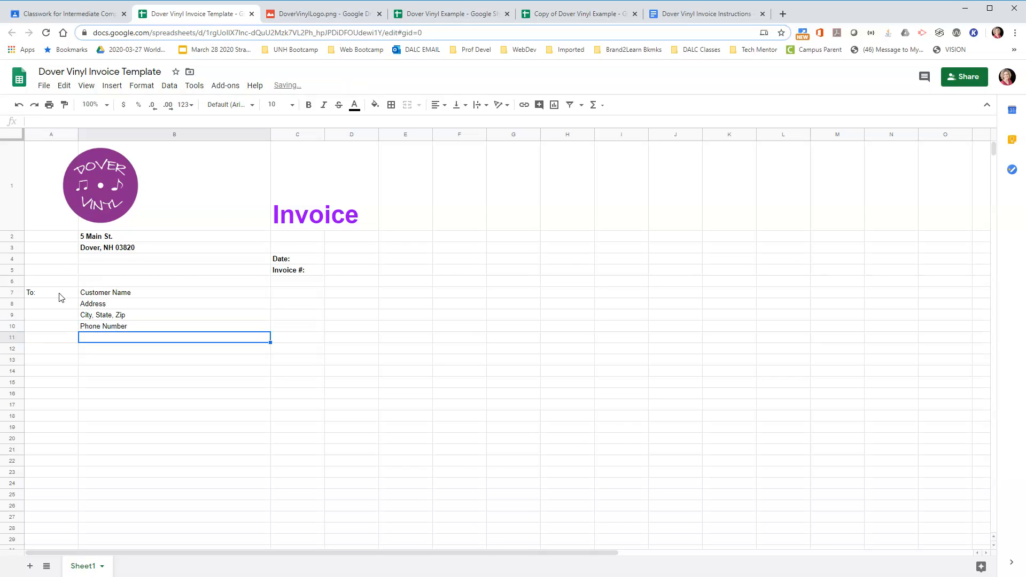
text(Email Address)
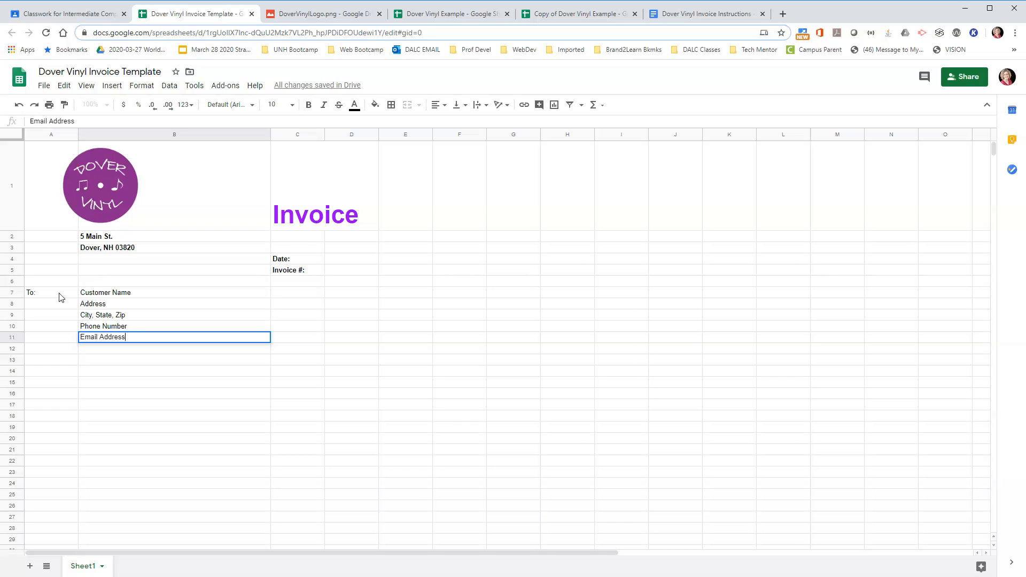
key(Return)
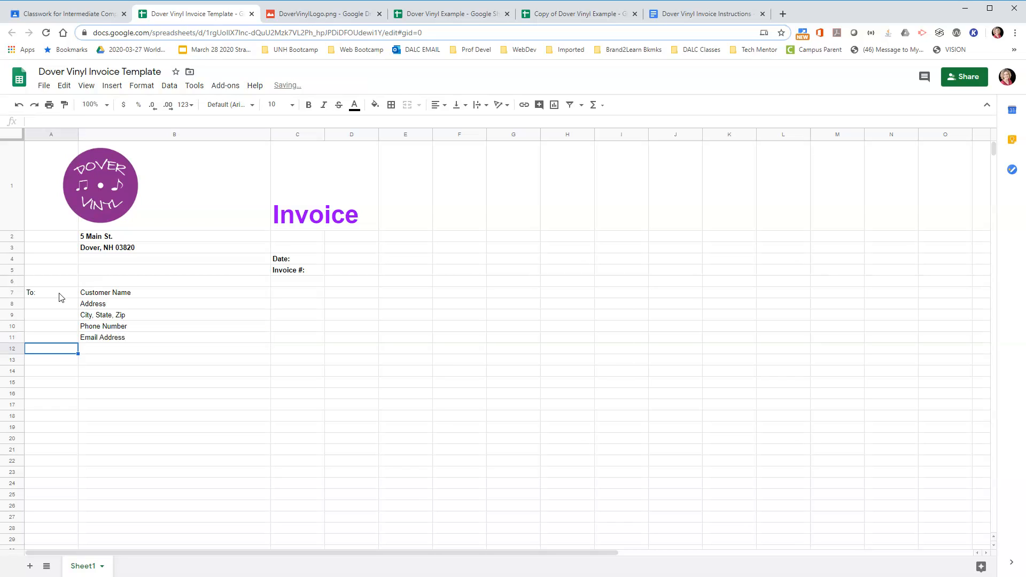
Step: Make the "To:" label and the customer placeholders in A7:B11 bold, and bring up the example PDF for comparison
drag(60, 298, 118, 342)
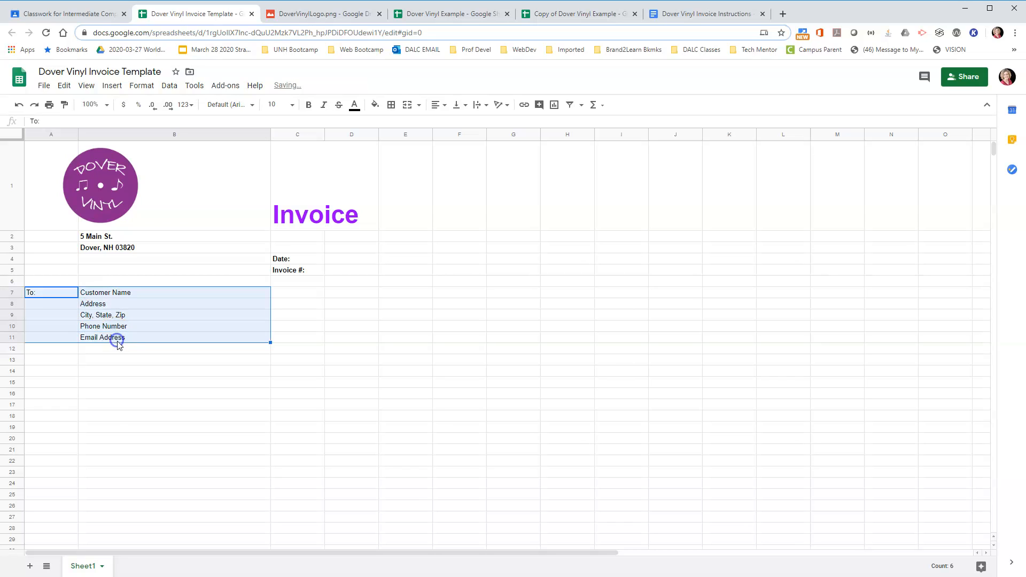
click(313, 105)
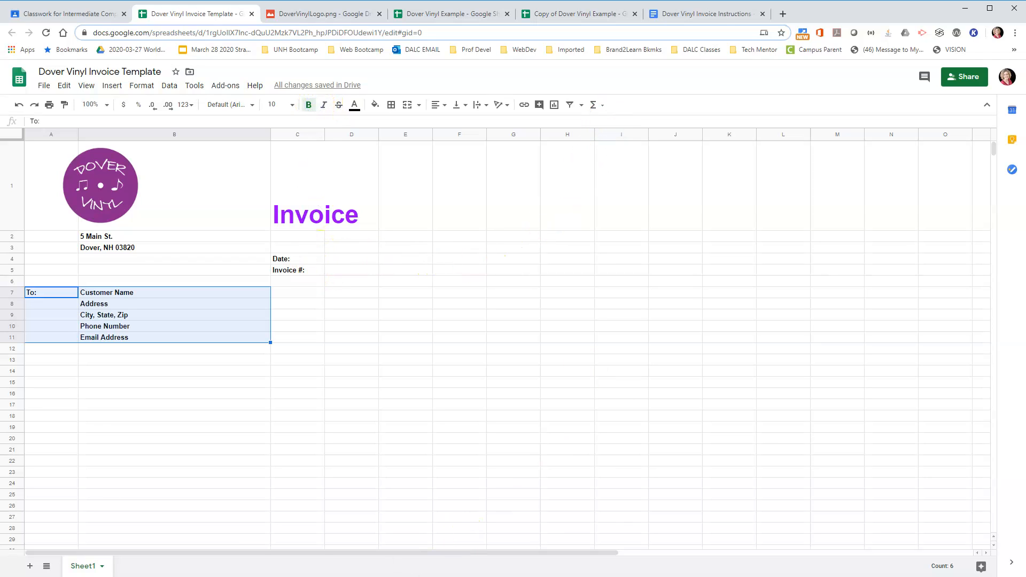
key(alt+Tab)
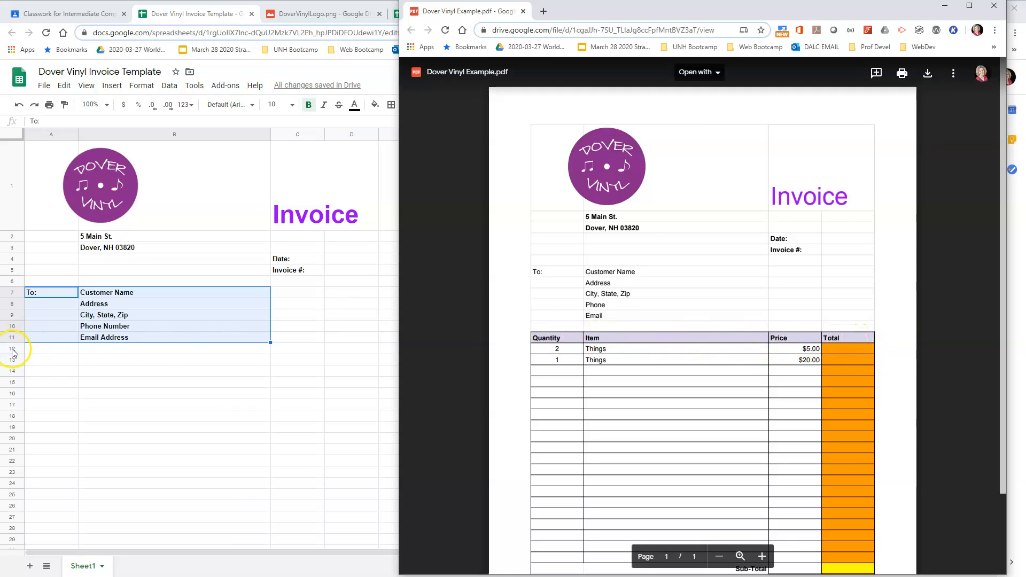
Step: Fill cells A13:D13 with a light purple background for the item table's header row
click(26, 361)
drag(34, 360, 130, 355)
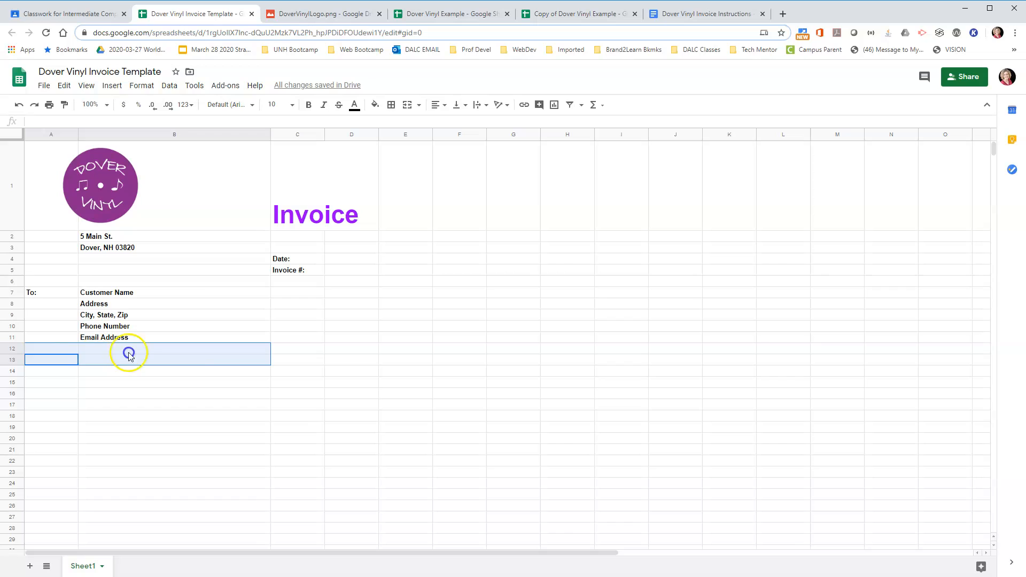
drag(259, 367, 341, 359)
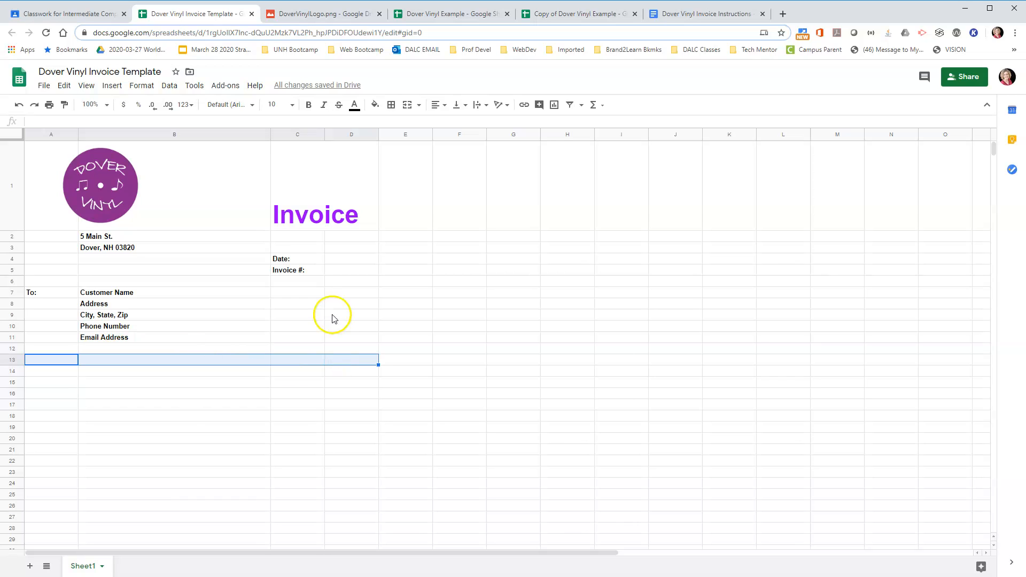
click(376, 106)
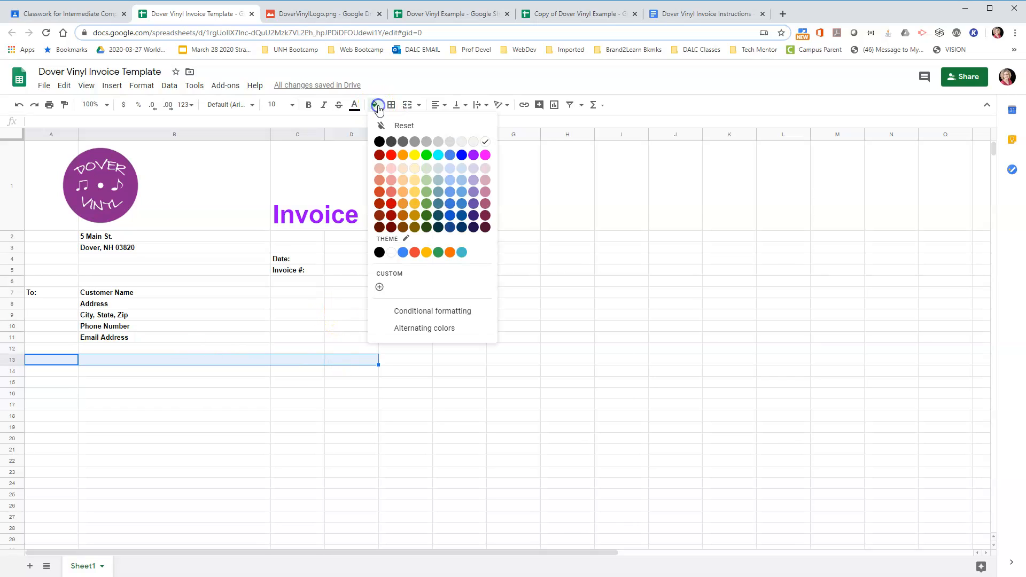
click(473, 169)
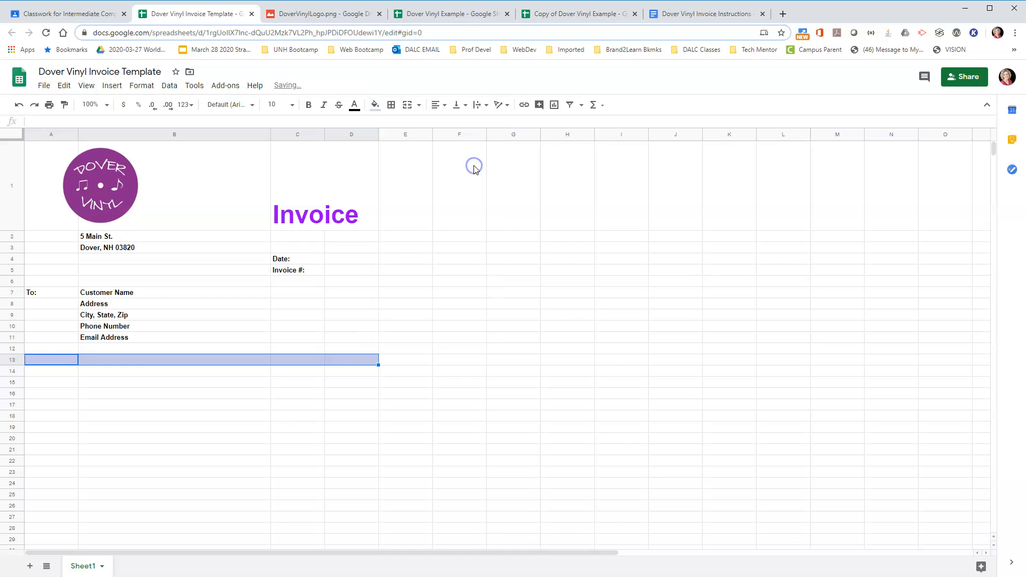
Step: Enter the column headings "Quantity", "Item Name", "Price" and "Total" in A13:D13
click(64, 360)
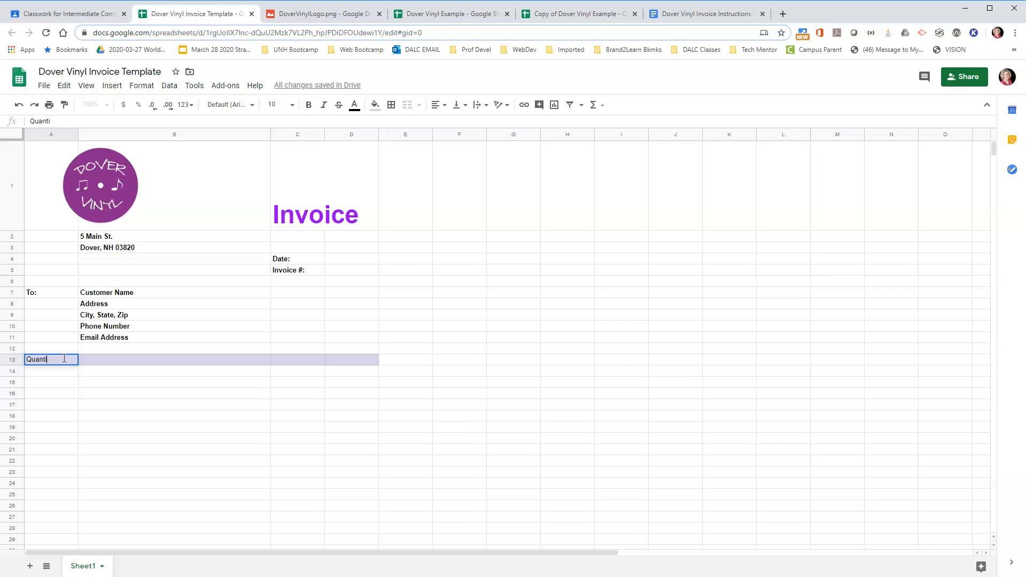
key(Tab)
text(Iteam)
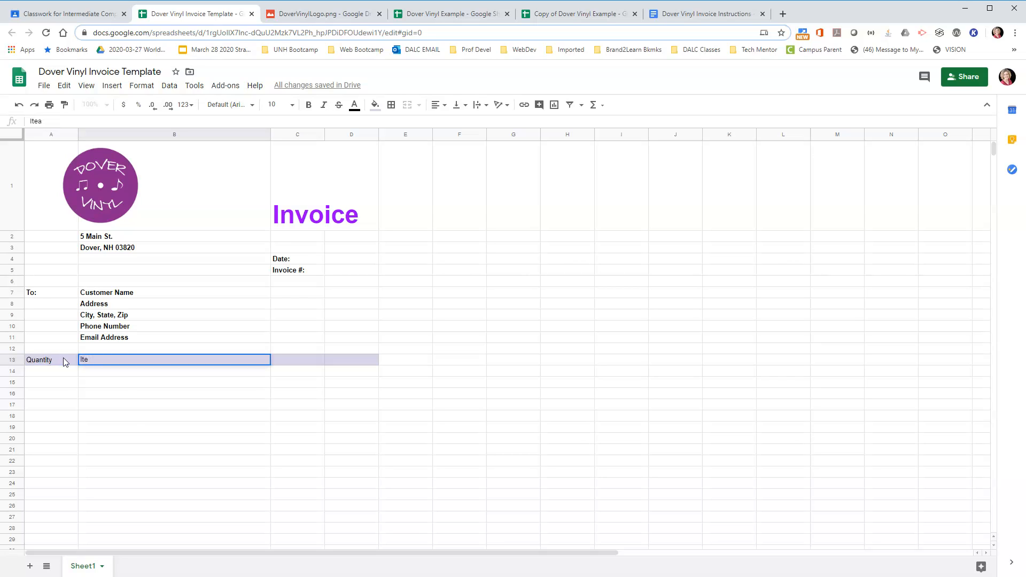
text(Name)
key(Tab)
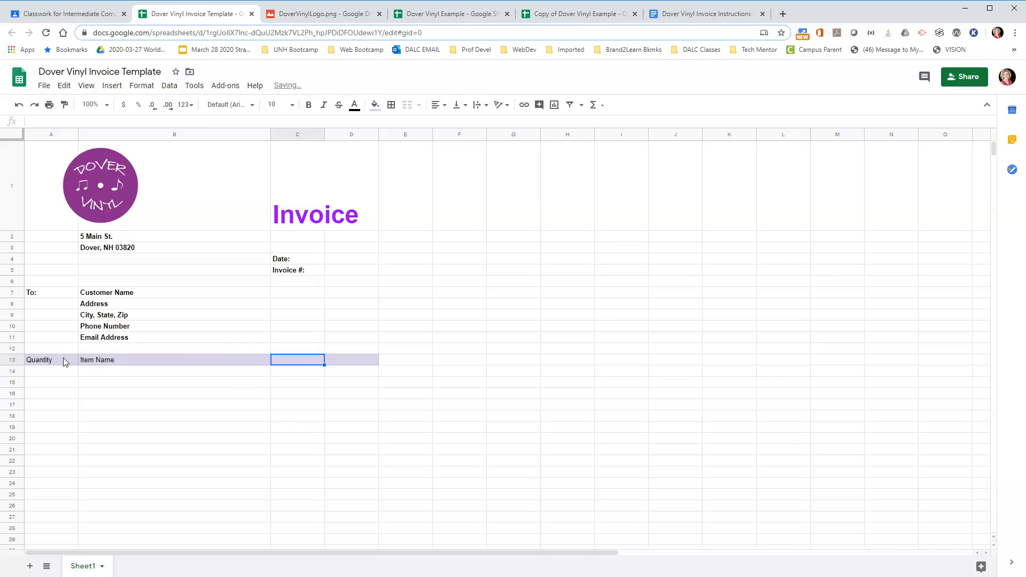
key(Tab)
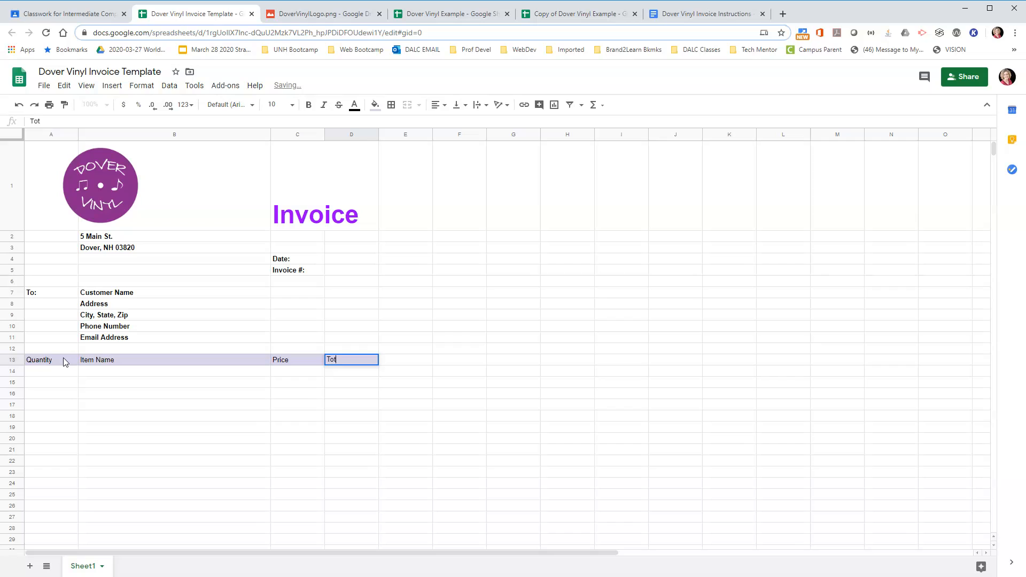
text(Total)
Step: Make the column headings in A13:D13 bold
click(48, 358)
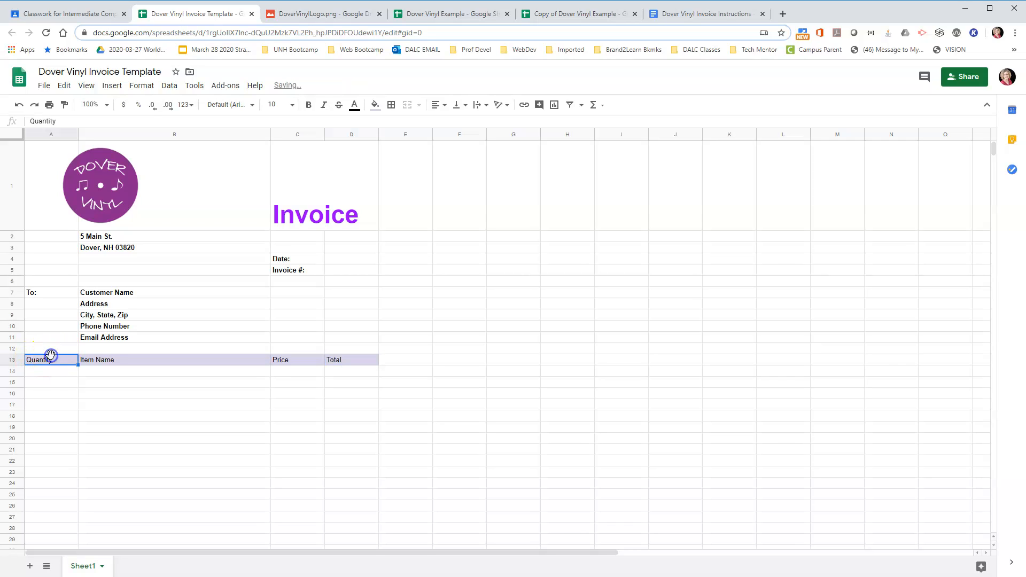
drag(48, 360, 335, 362)
click(307, 106)
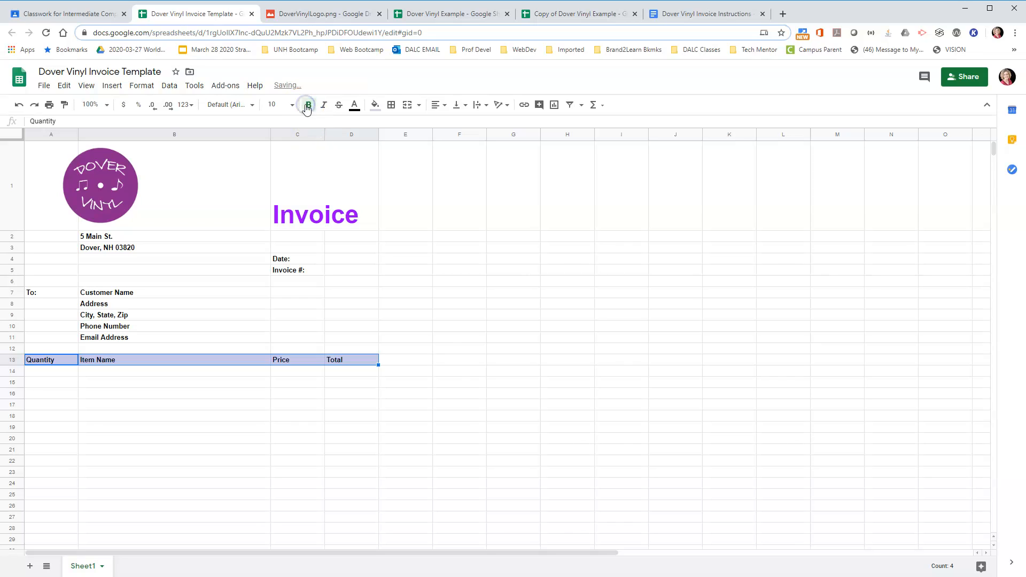
click(187, 417)
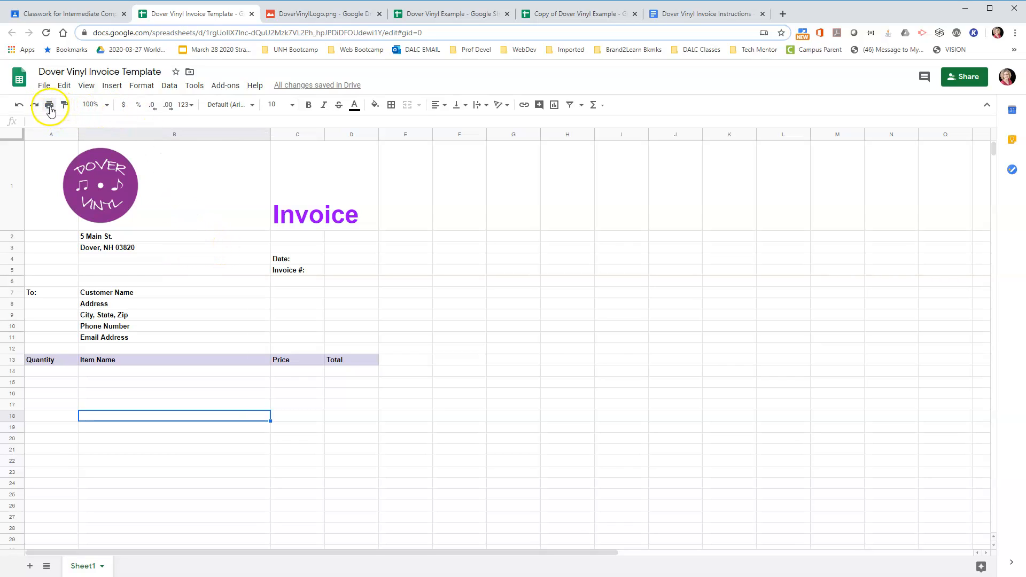
Step: Set the print orientation to Portrait, review the whole page in the print preview, and return to the sheet
click(43, 88)
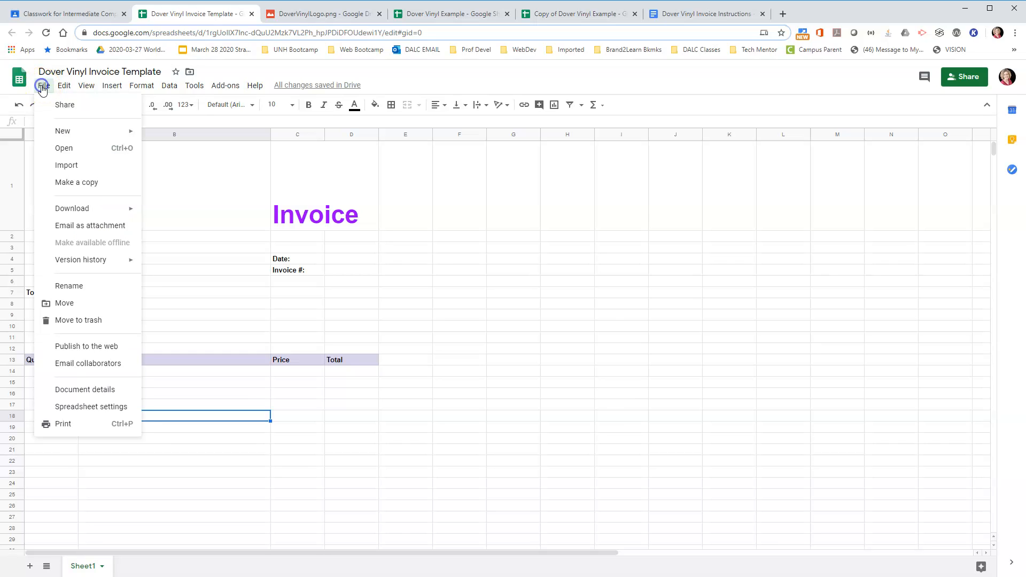
click(71, 425)
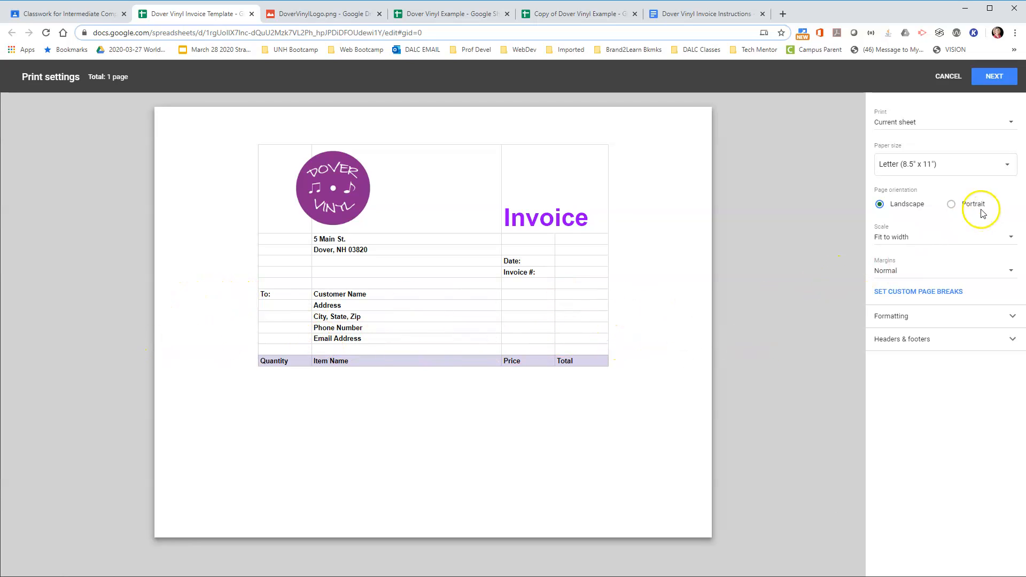
click(953, 206)
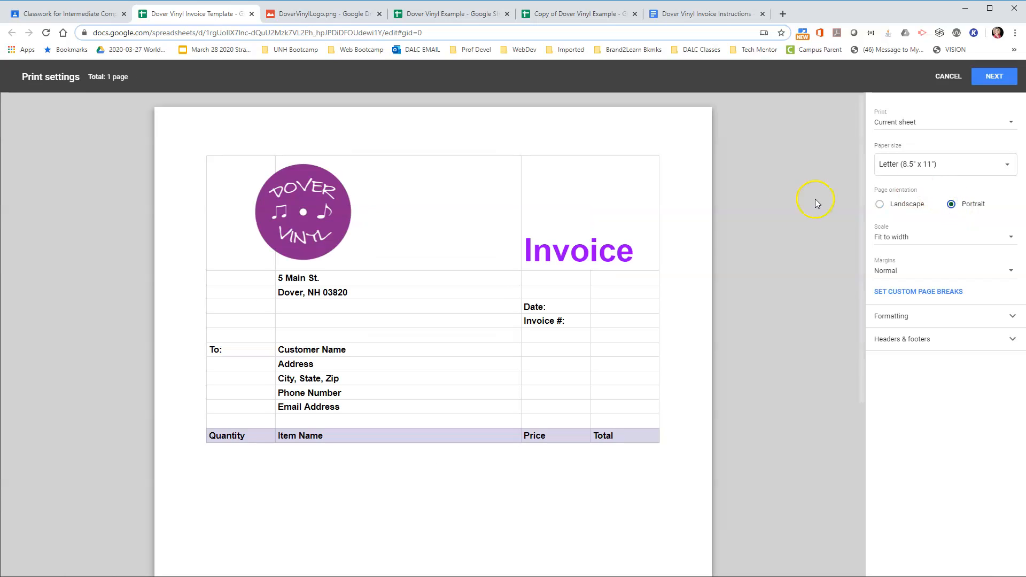
click(843, 554)
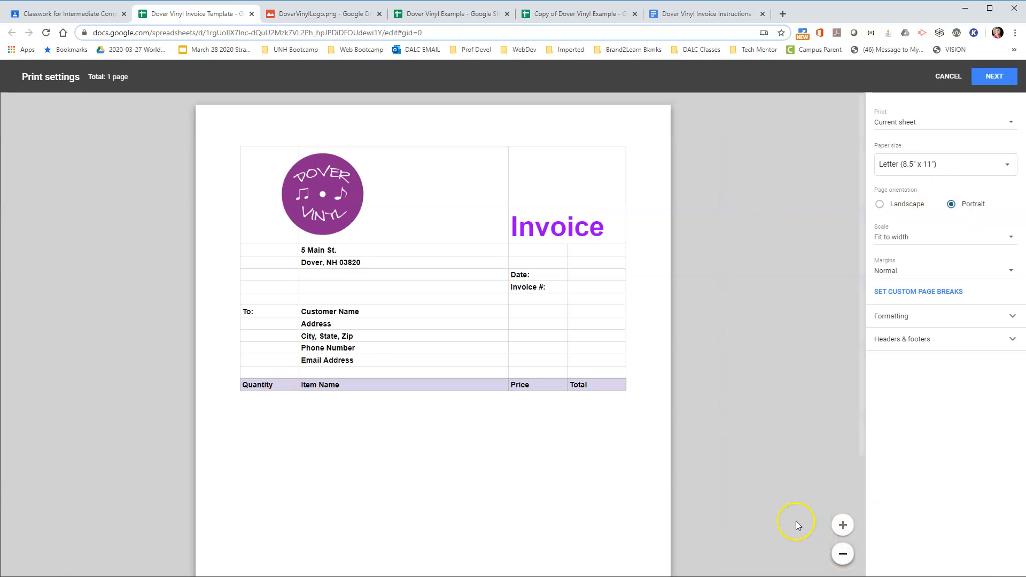
click(851, 554)
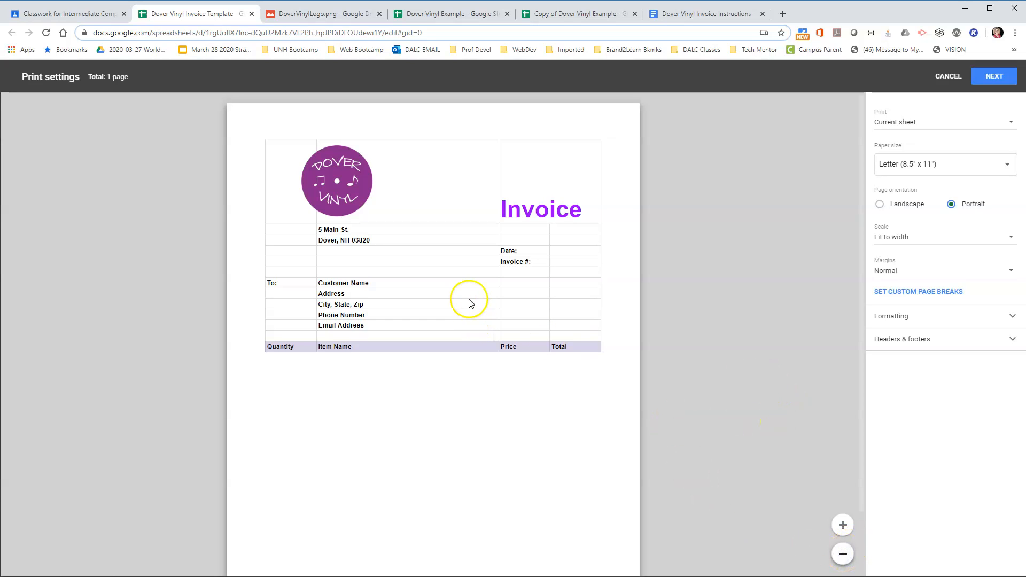
drag(861, 290, 873, 367)
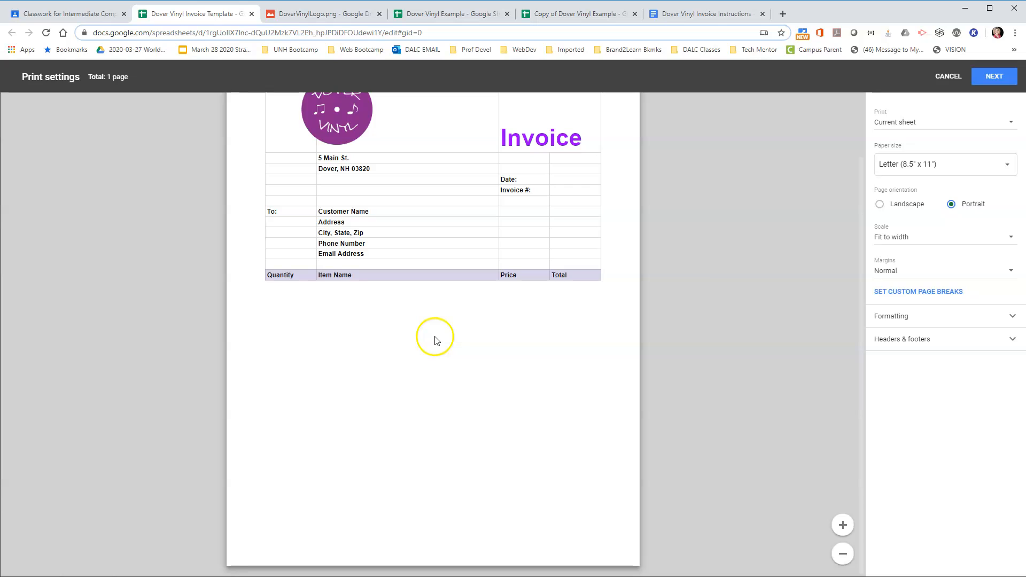
click(946, 77)
Step: Enter a test marker "--" in B33 and check its position on the page in the print preview
scroll(240, 411, down, 2)
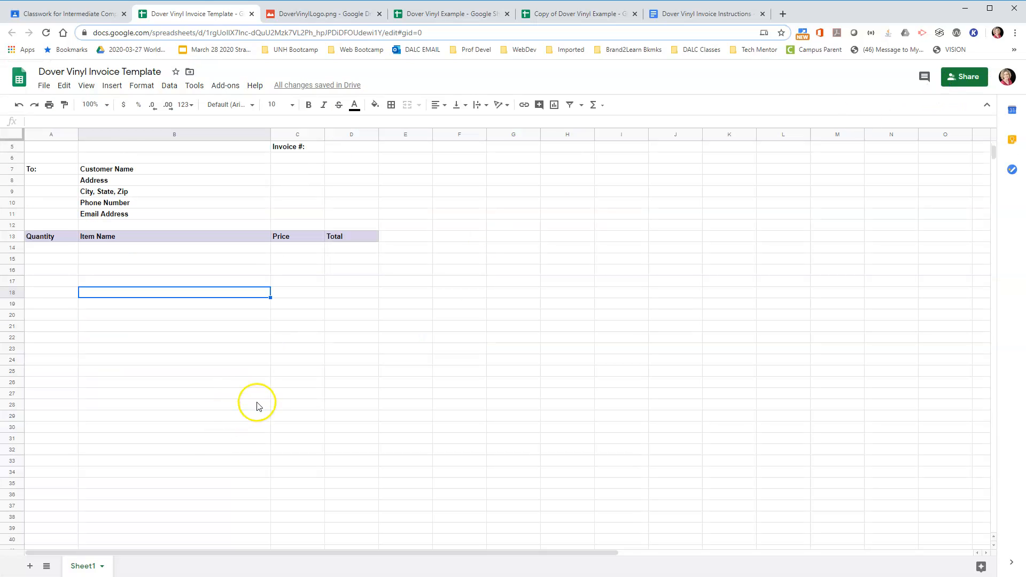
click(179, 463)
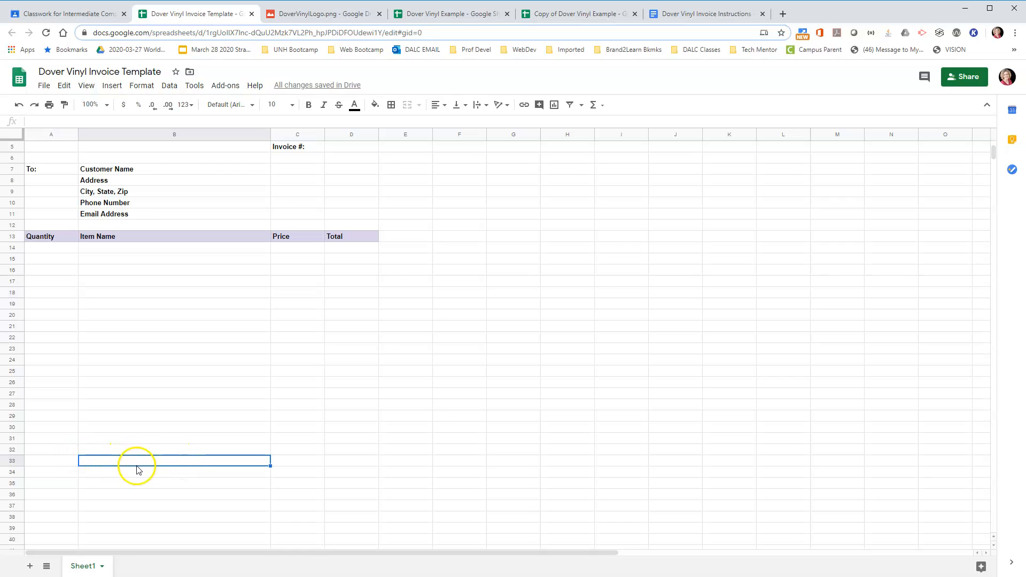
text(--)
key(Return)
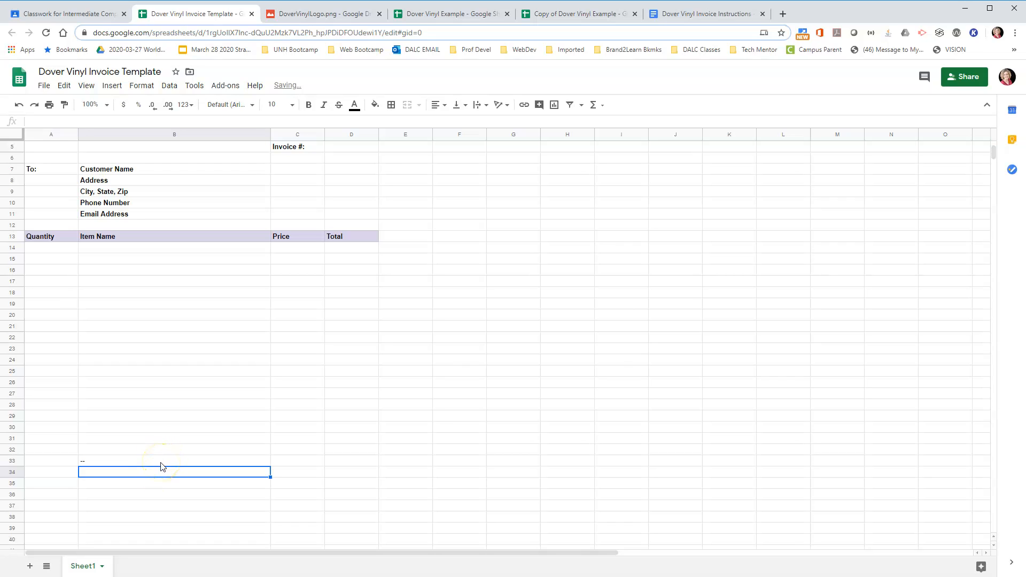
click(97, 463)
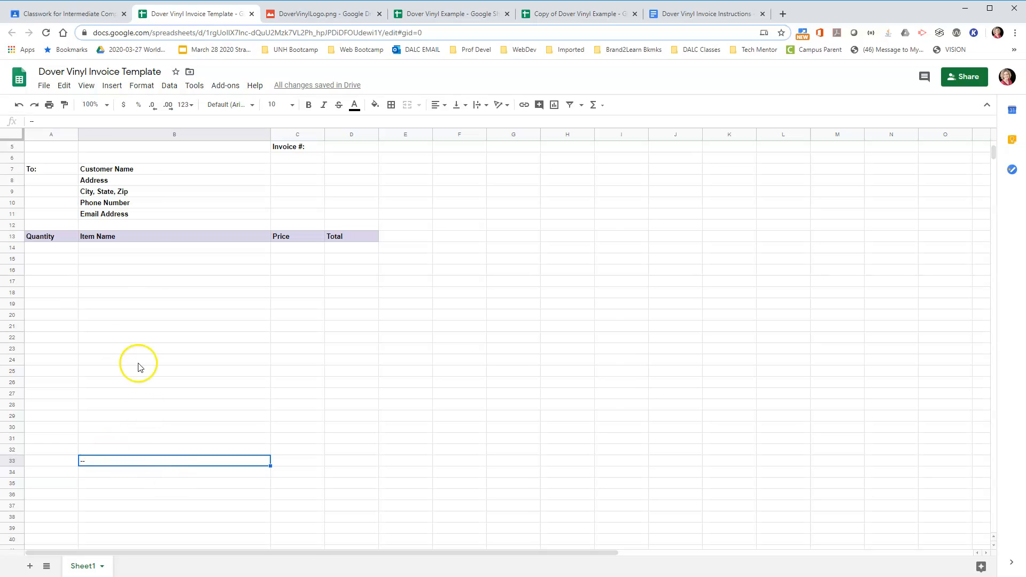
click(49, 105)
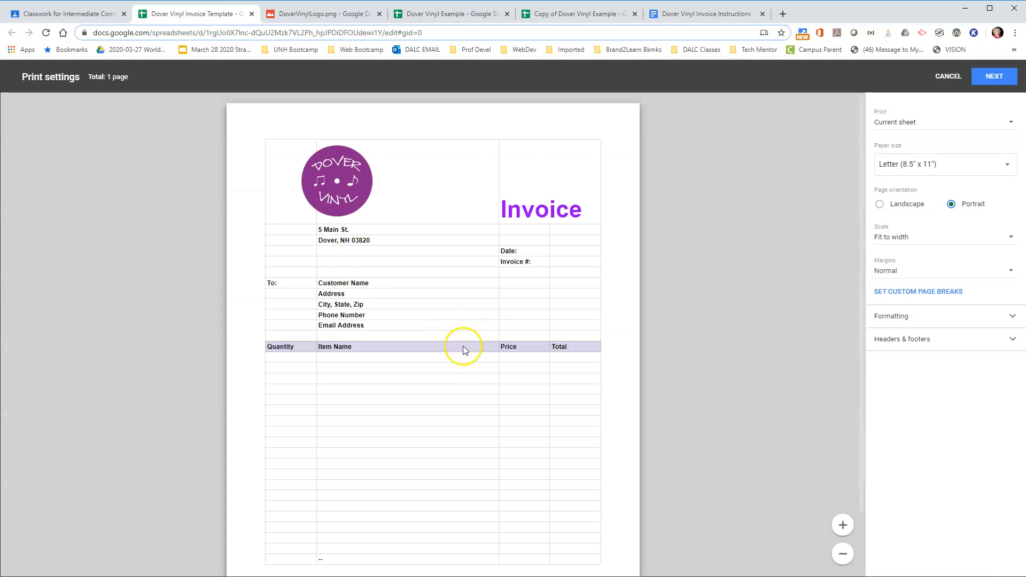
scroll(451, 382, down, 3)
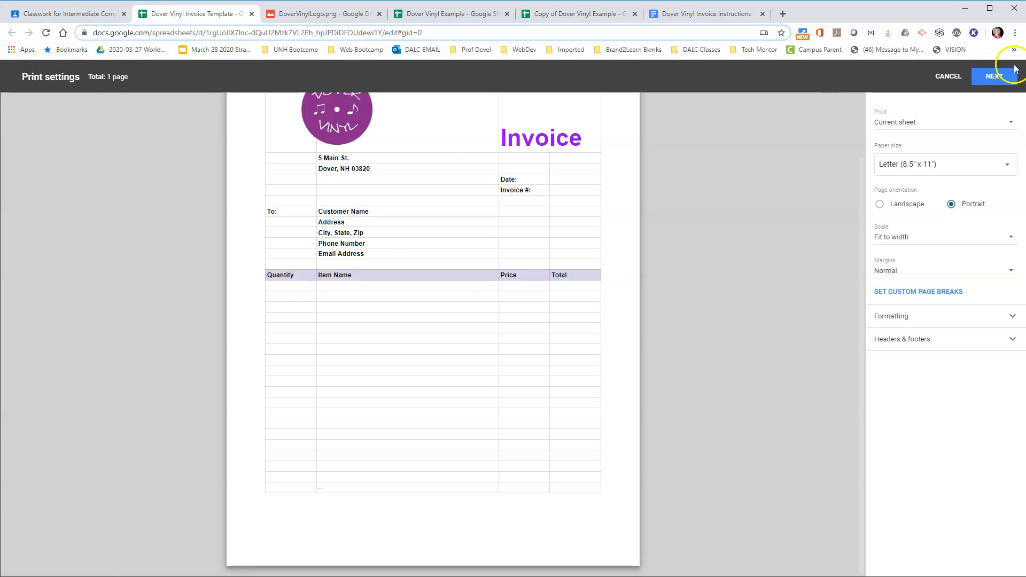
click(952, 76)
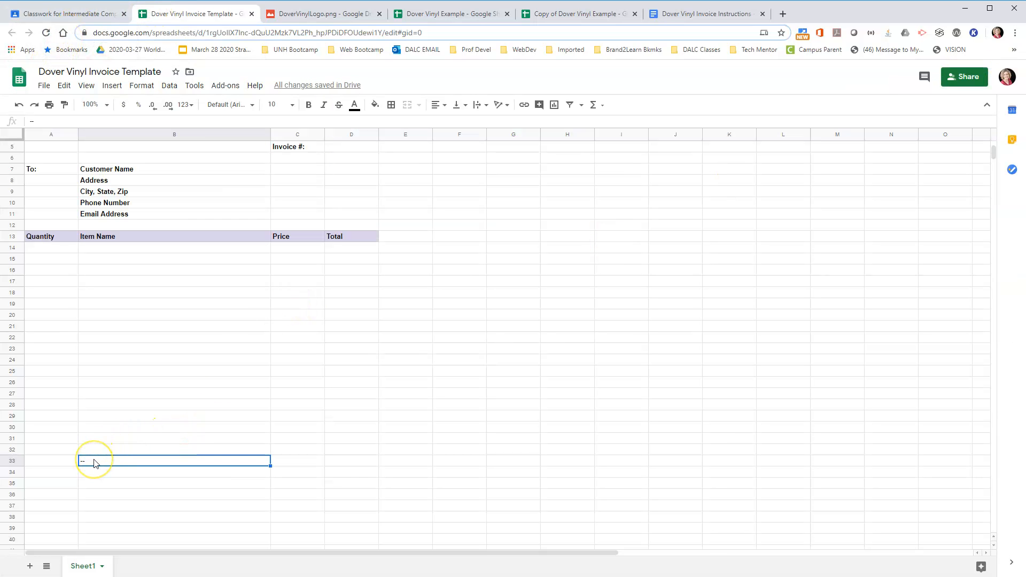
Step: Move the "--" test marker from B33 to B36 and check its position in the print preview
key(Delete)
click(91, 494)
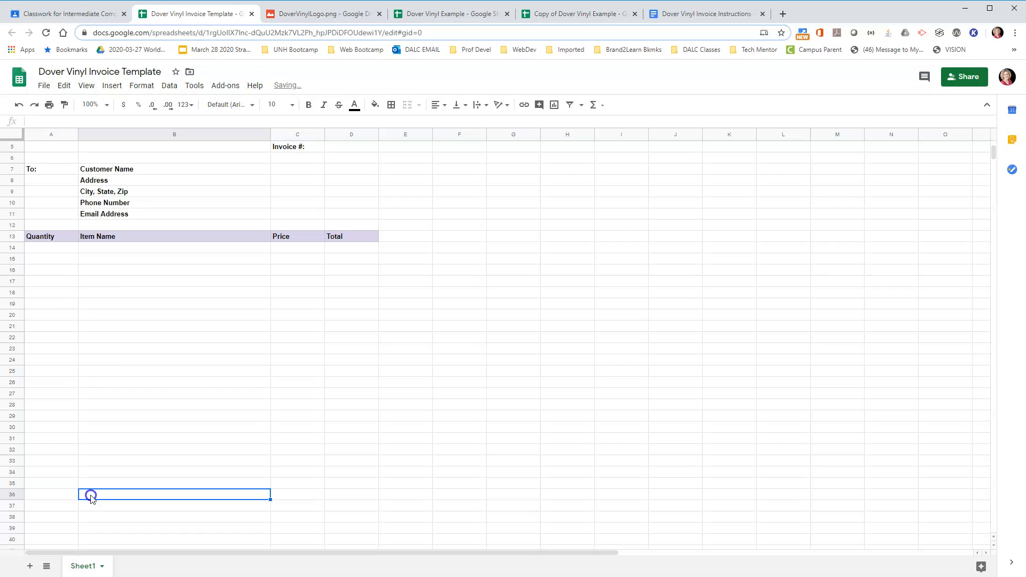
text(--)
key(Return)
click(49, 105)
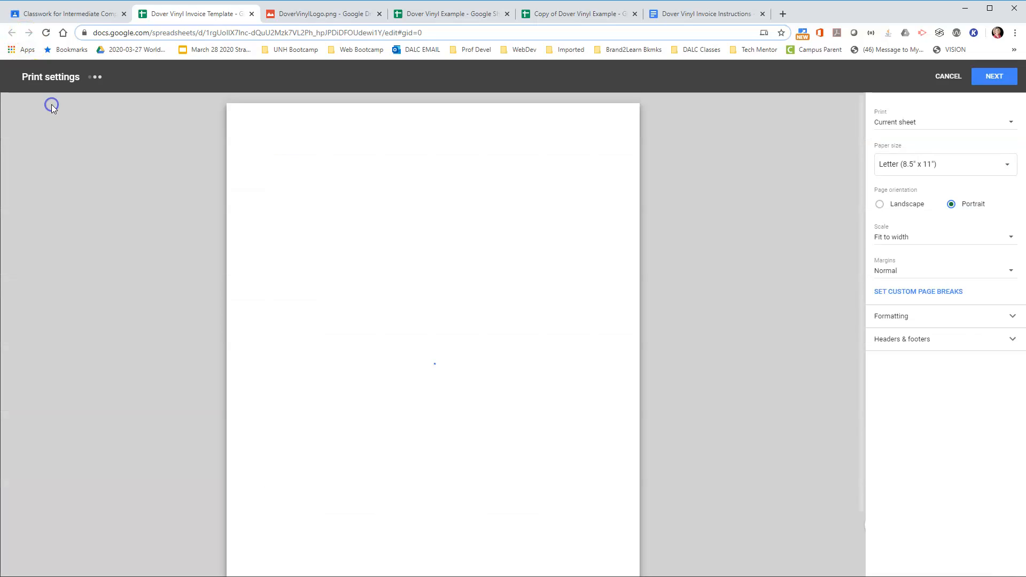
scroll(442, 341, down, 1)
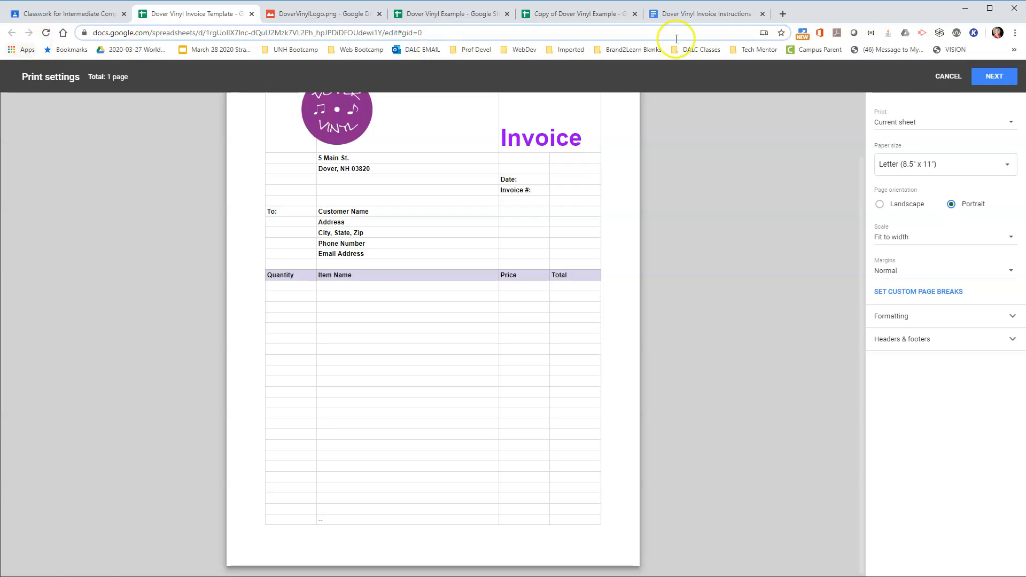
click(946, 75)
Step: Move the "--" test marker from B36 to B39 and check in the print preview which page it falls on
scroll(110, 472, down, 1)
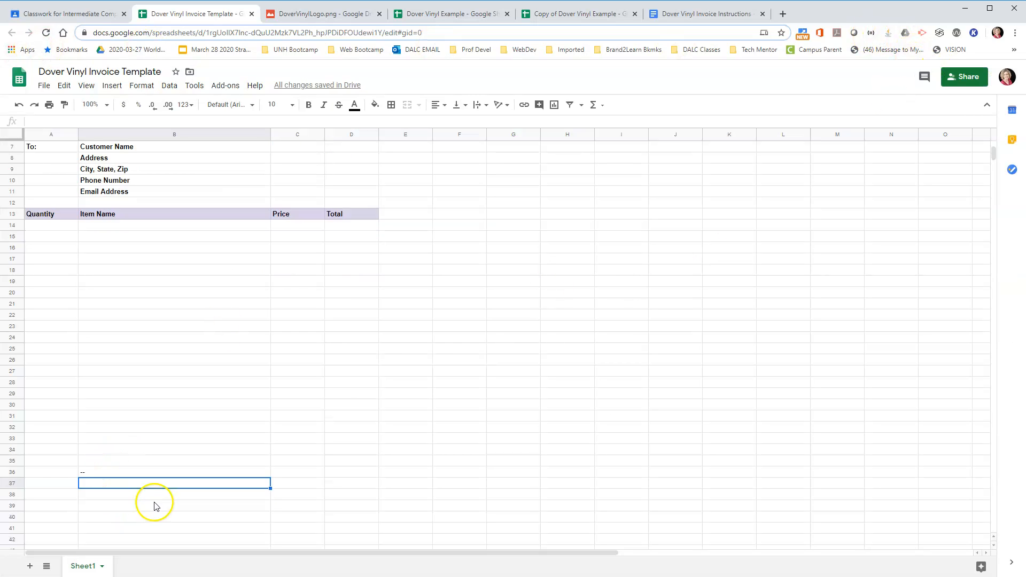
click(95, 440)
key(Delete)
click(94, 473)
text(--)
click(48, 104)
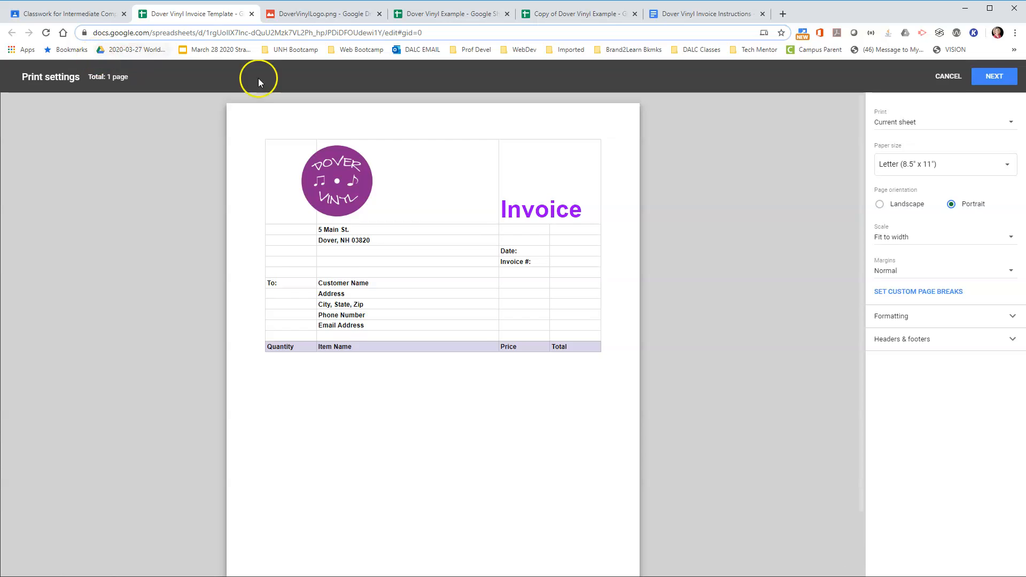
click(947, 76)
key(Return)
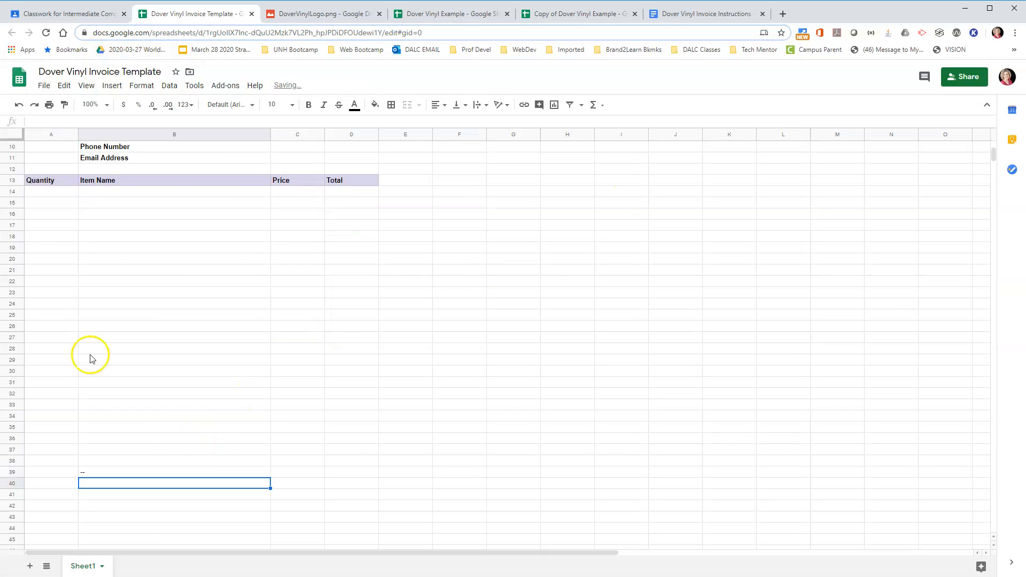
click(48, 104)
scroll(556, 411, down, 5)
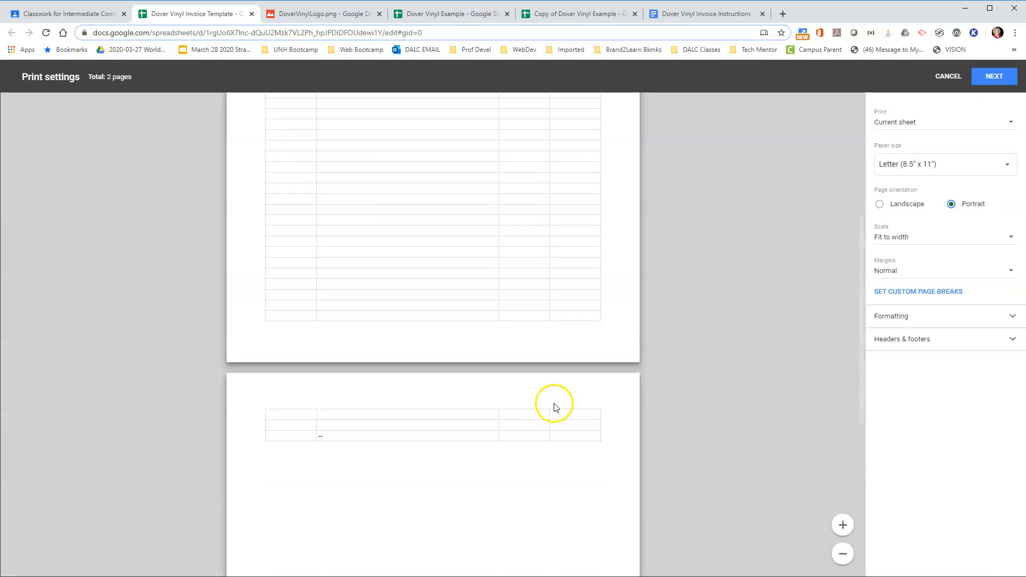
scroll(556, 407, down, 2)
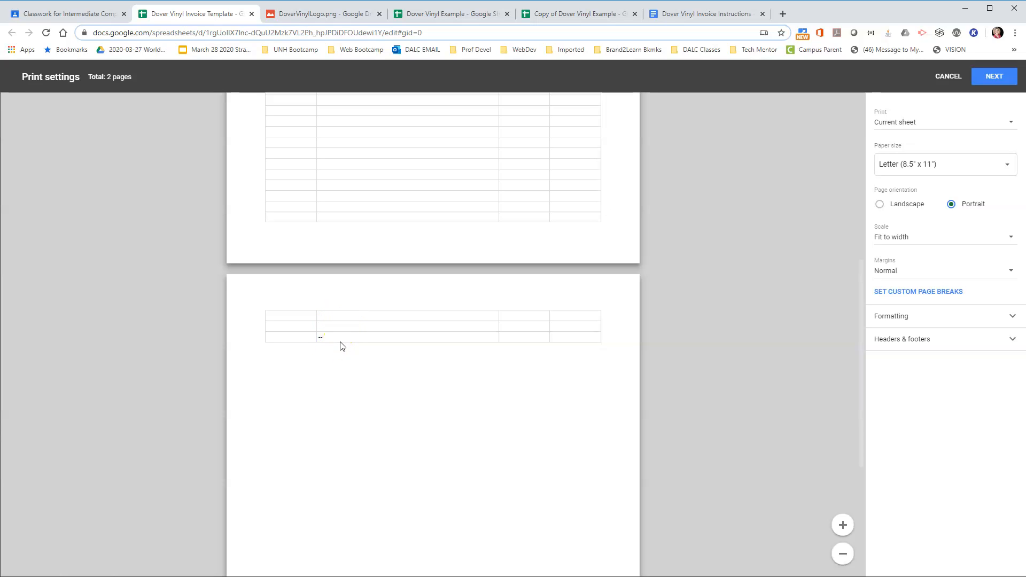
Step: Move the "--" test marker from B39 back to B36 and check its position on the page in the print preview
click(948, 76)
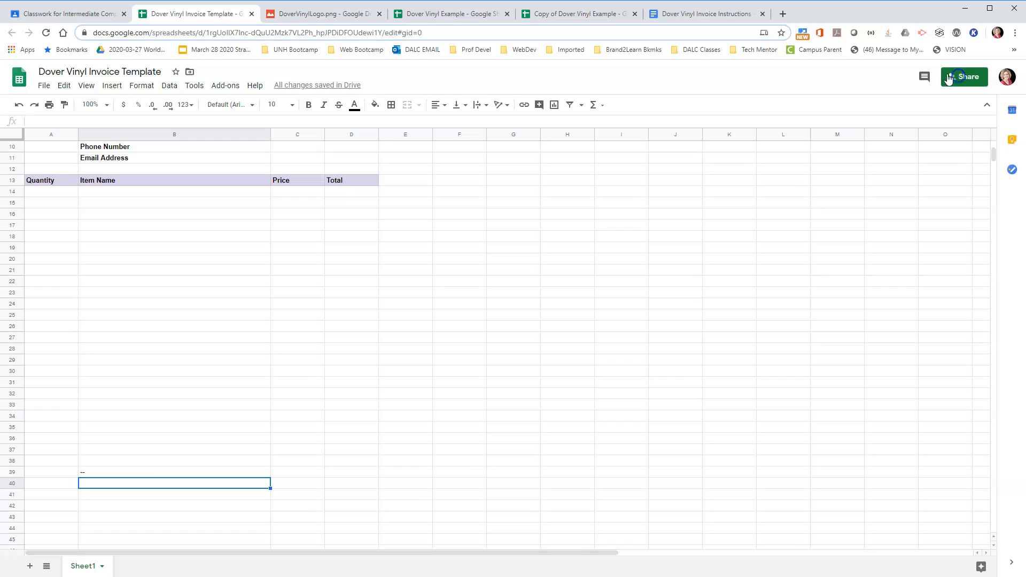
click(94, 472)
key(Delete)
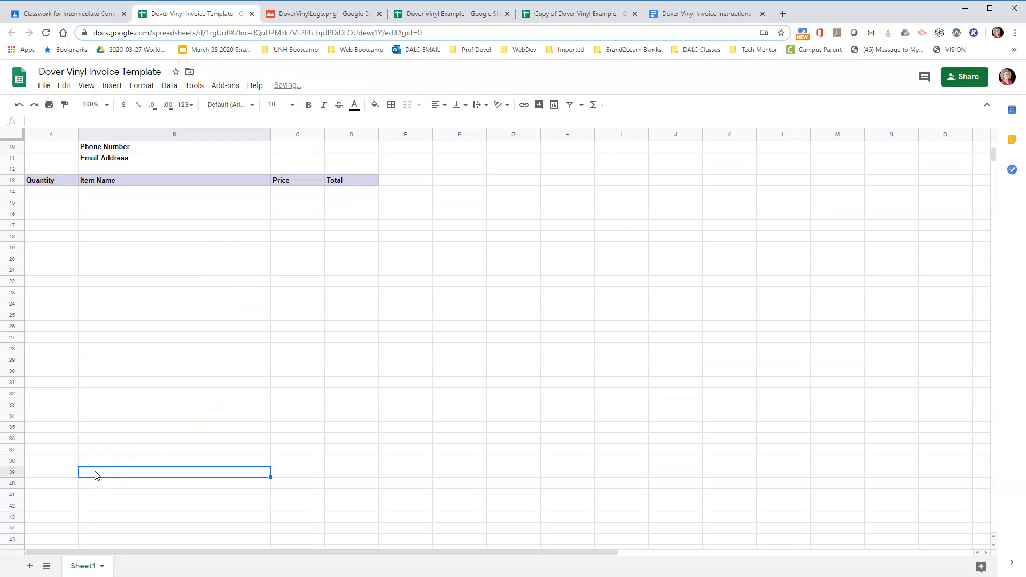
click(96, 438)
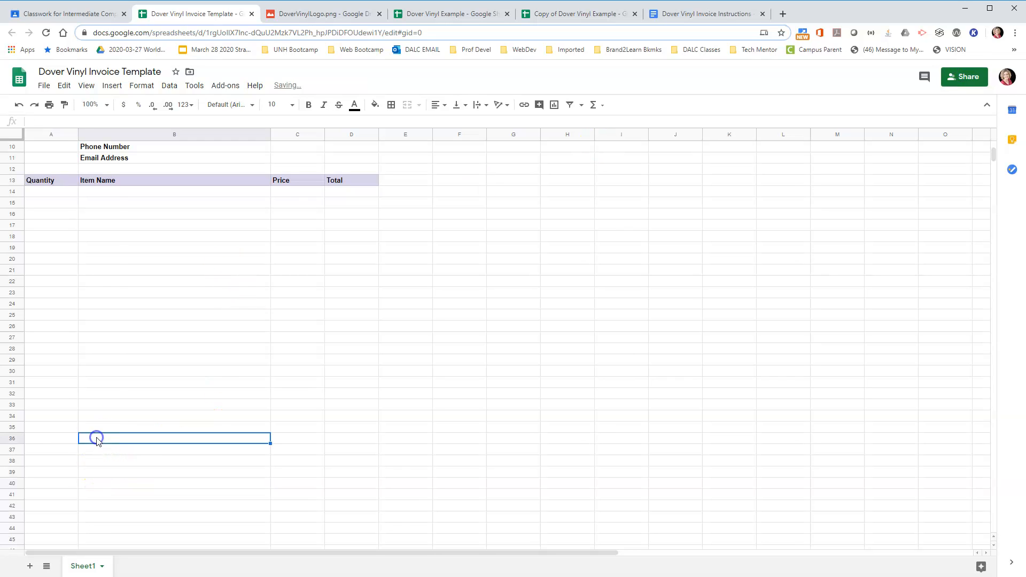
text(--)
key(Return)
click(50, 105)
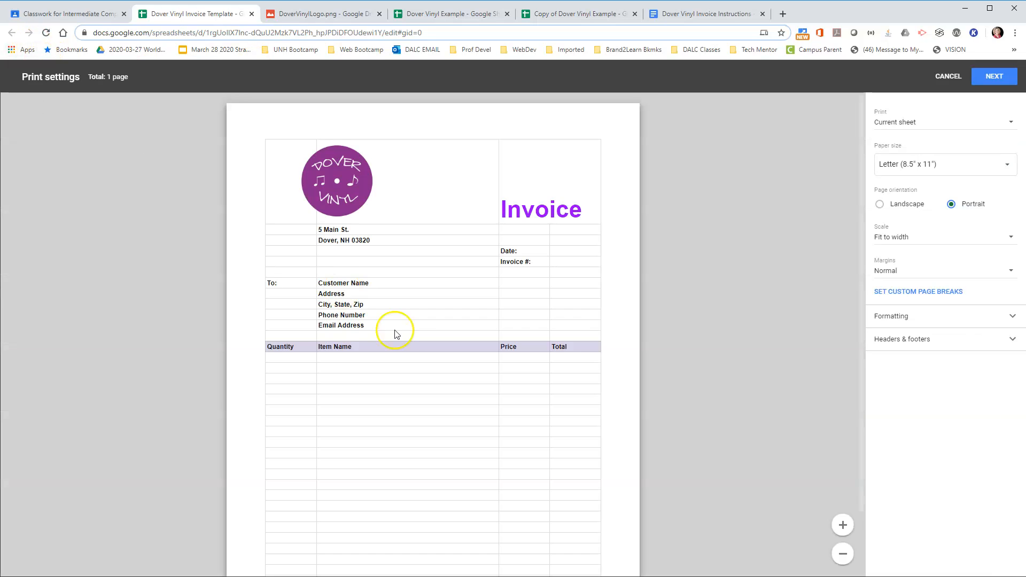
scroll(406, 337, down, 2)
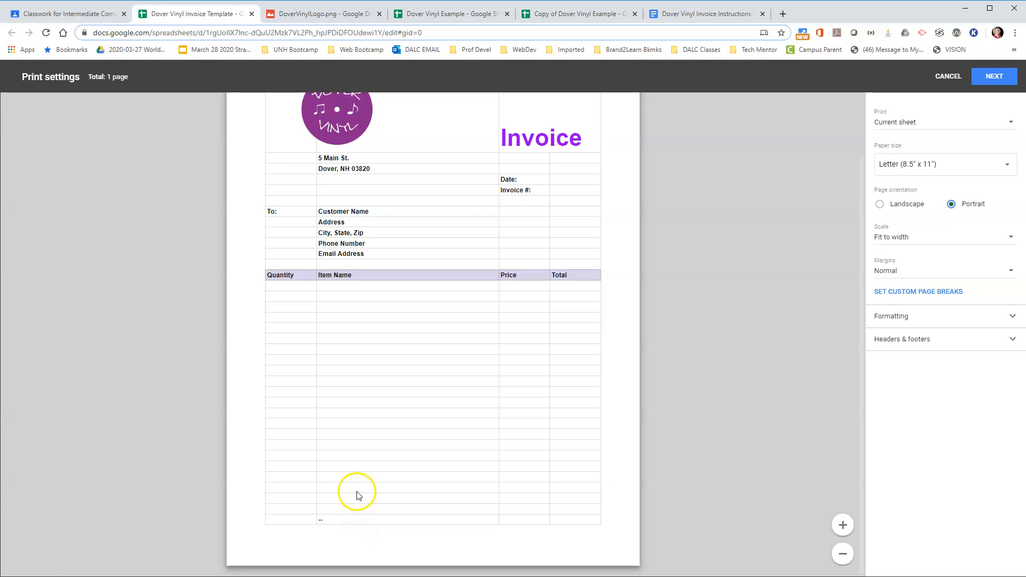
click(954, 87)
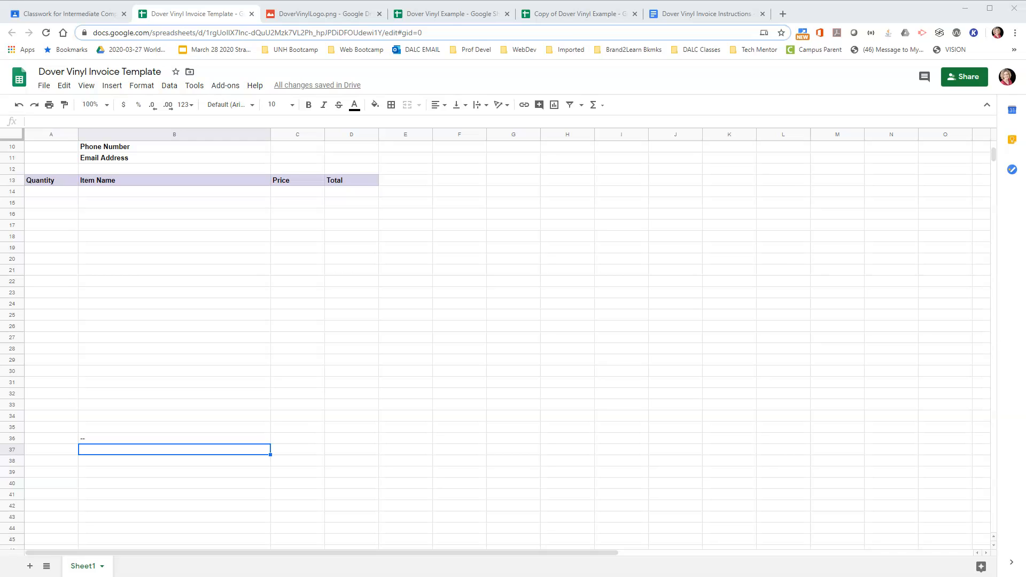
Step: Check the bottom rows of the example PDF, and fill A36:D36 with the light purple of the header row
key(alt+Tab)
scroll(680, 413, down, 2)
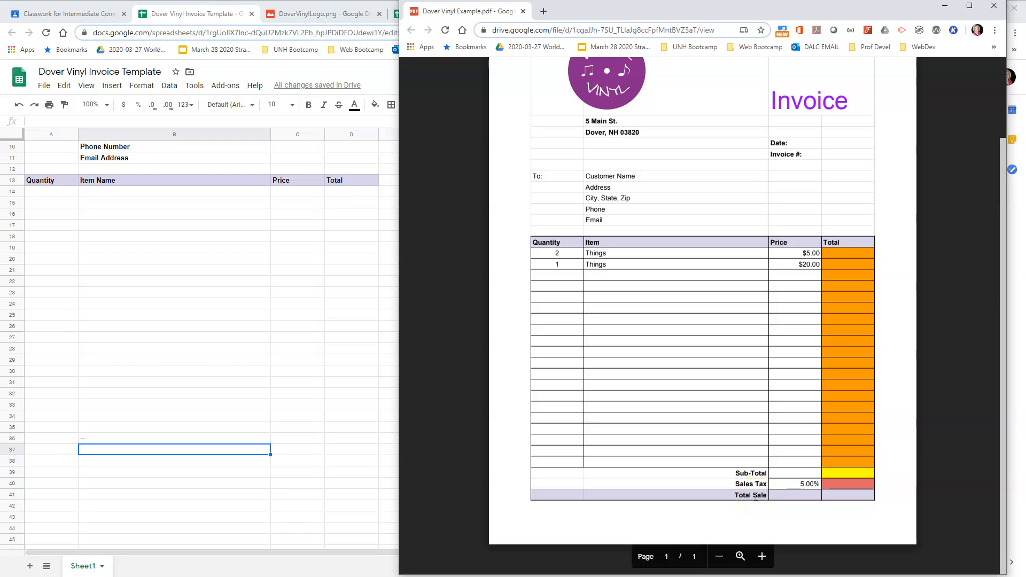
click(56, 438)
drag(50, 440, 350, 444)
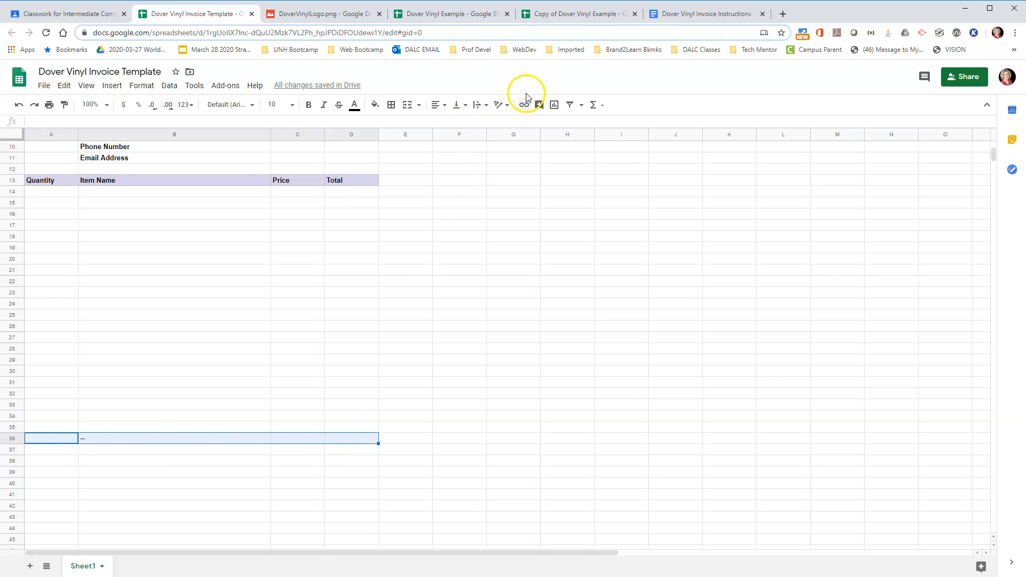
click(378, 105)
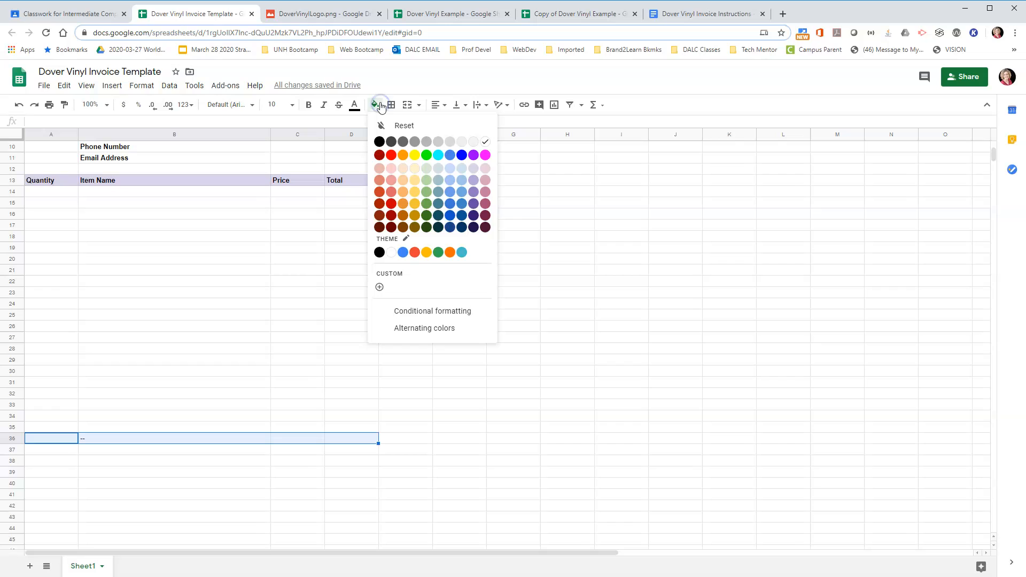
click(474, 169)
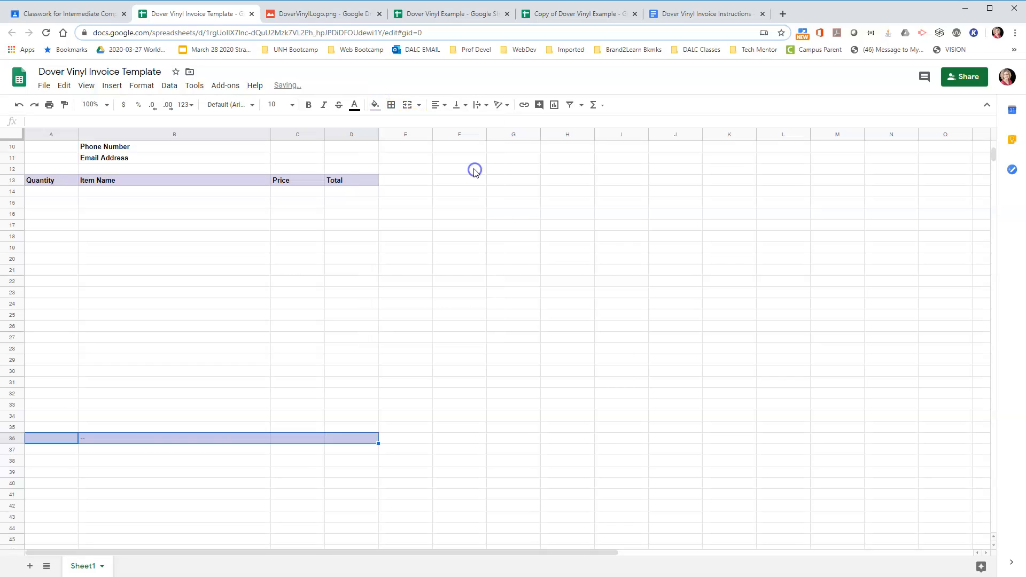
Step: Clear the test marker from B36 and enter the labels Sub Total, Sales Tax and Total Sale in B33:B35
click(122, 440)
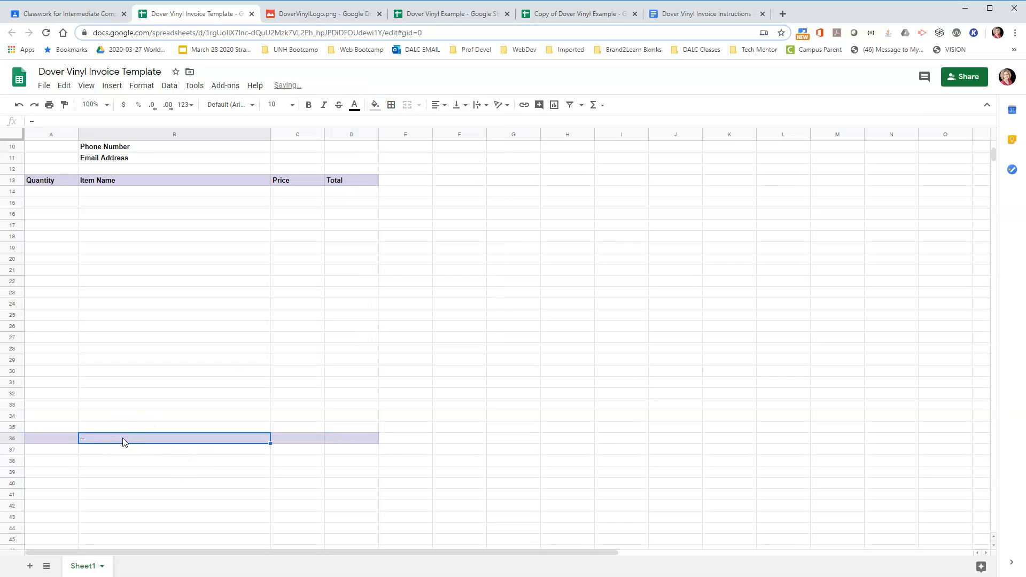
click(253, 406)
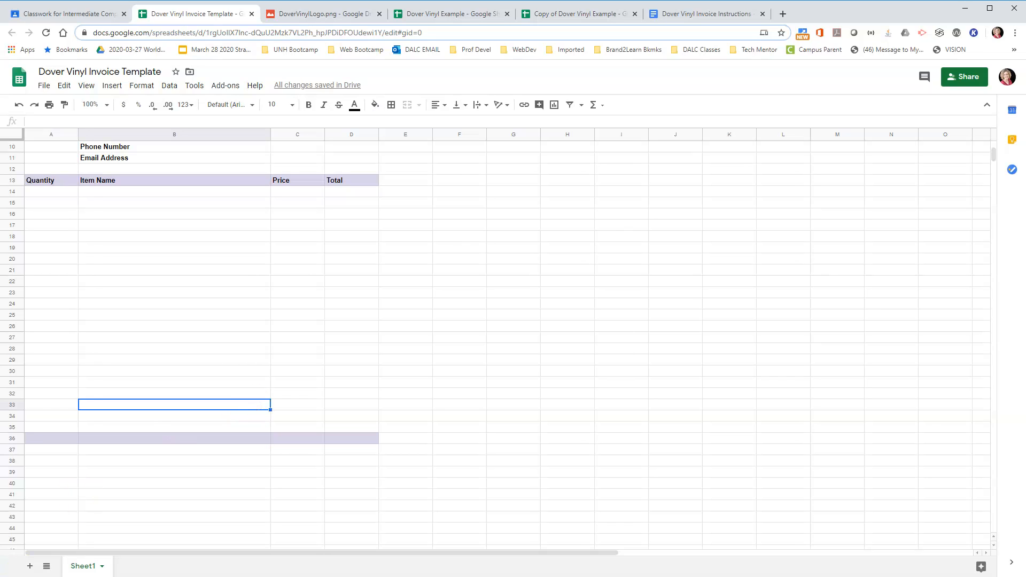
click(244, 404)
text(Sub Total)
key(Return)
text(Sal)
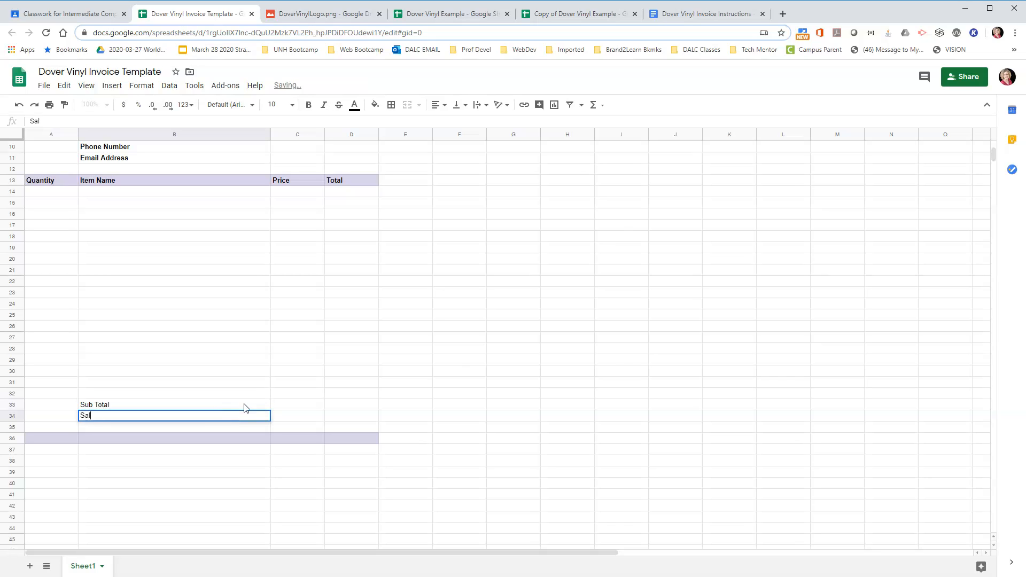
text(es Tax)
key(Return)
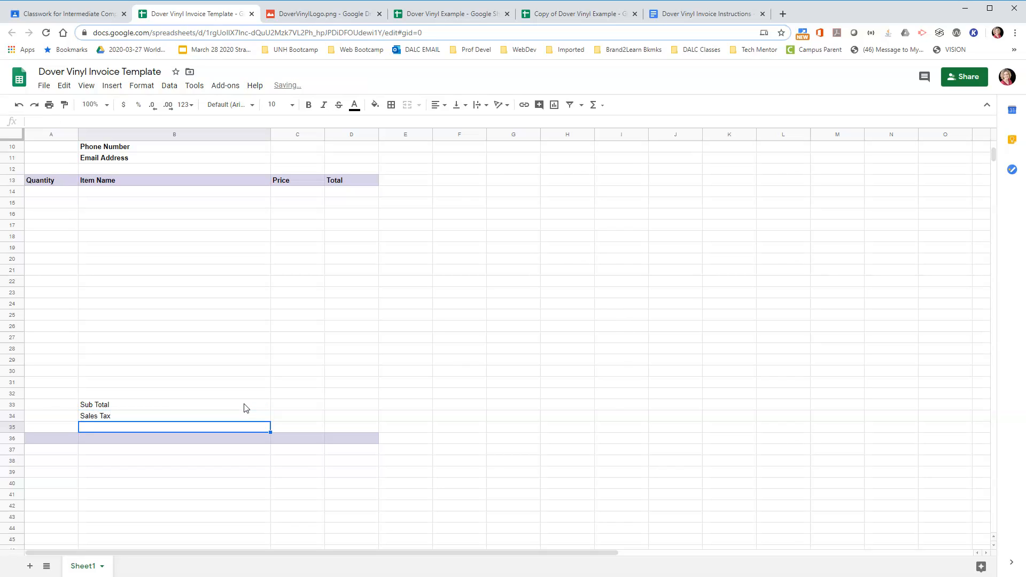
text(Total Sale)
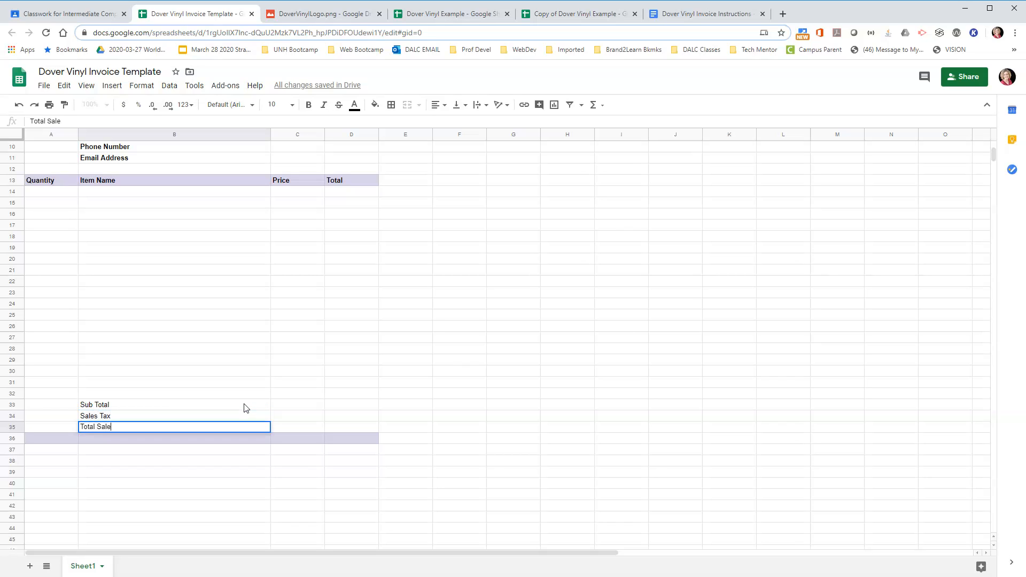
key(Return)
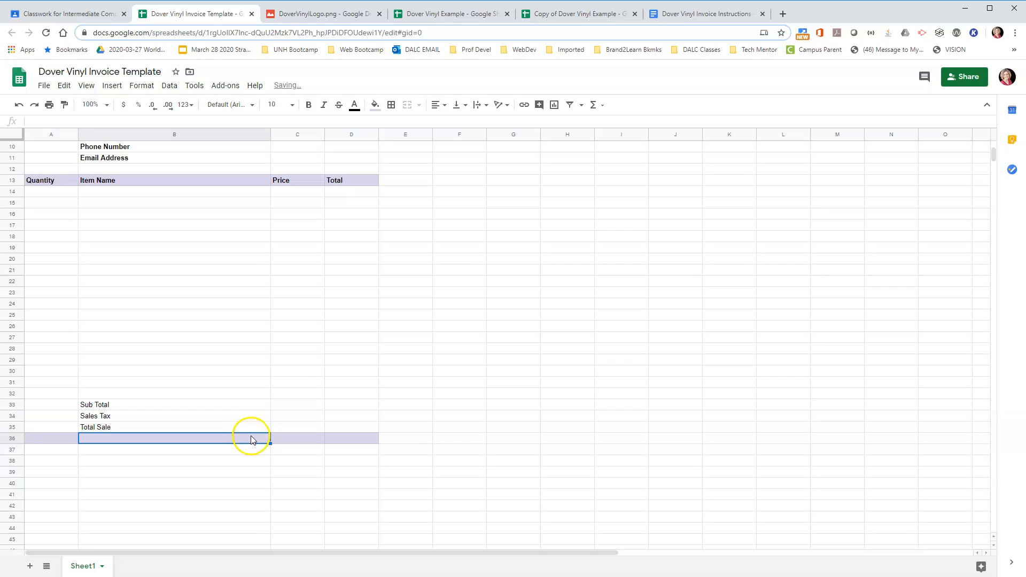
Step: Move the three total labels down one row to B34:B36 and fill B36 with light purple again
drag(124, 404, 119, 439)
click(154, 471)
click(119, 439)
click(375, 106)
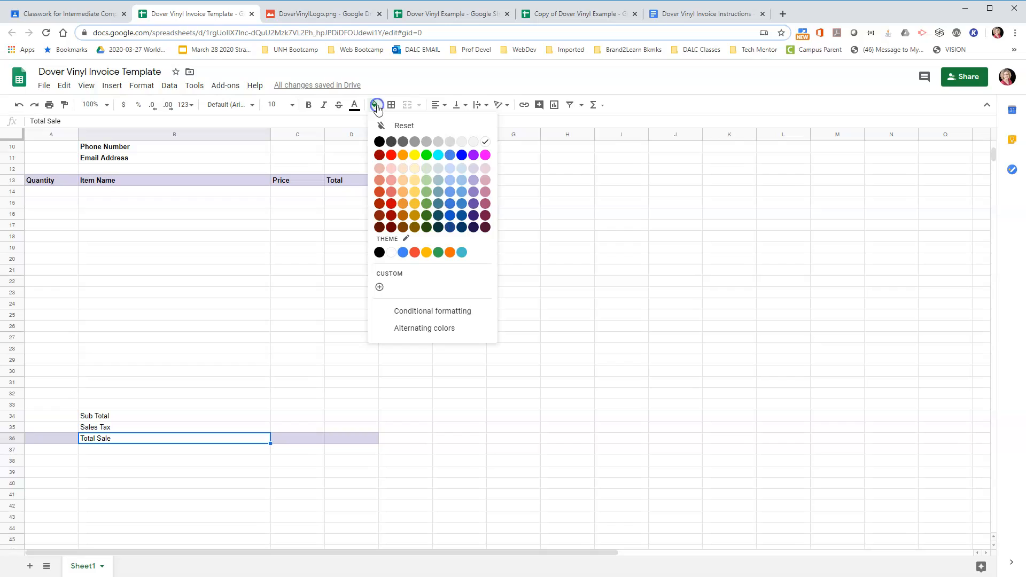
click(473, 168)
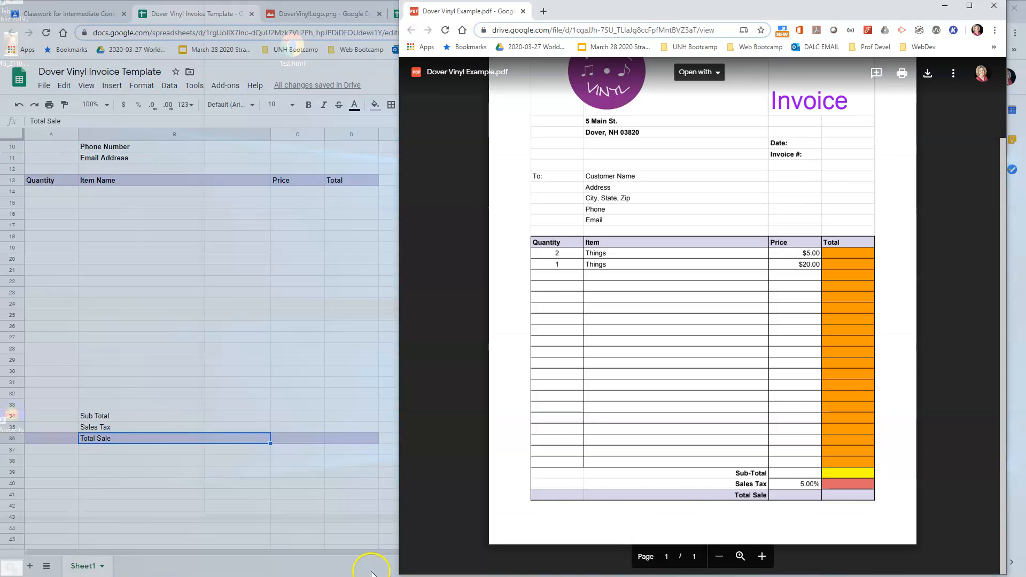
Step: Compare with the example PDF, and make the three labels in B34:B36 right-aligned and bold
click(371, 572)
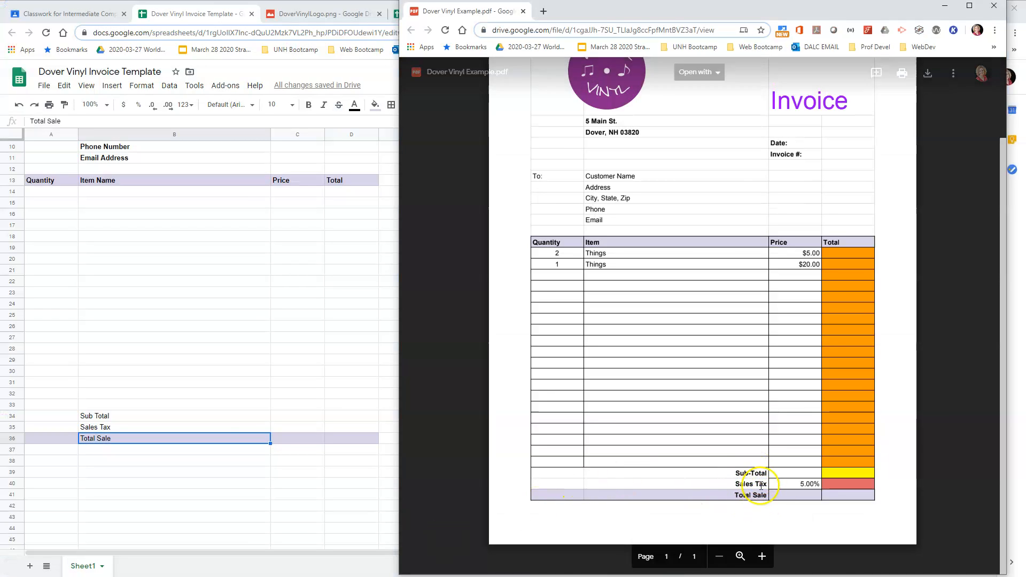
drag(128, 416, 131, 439)
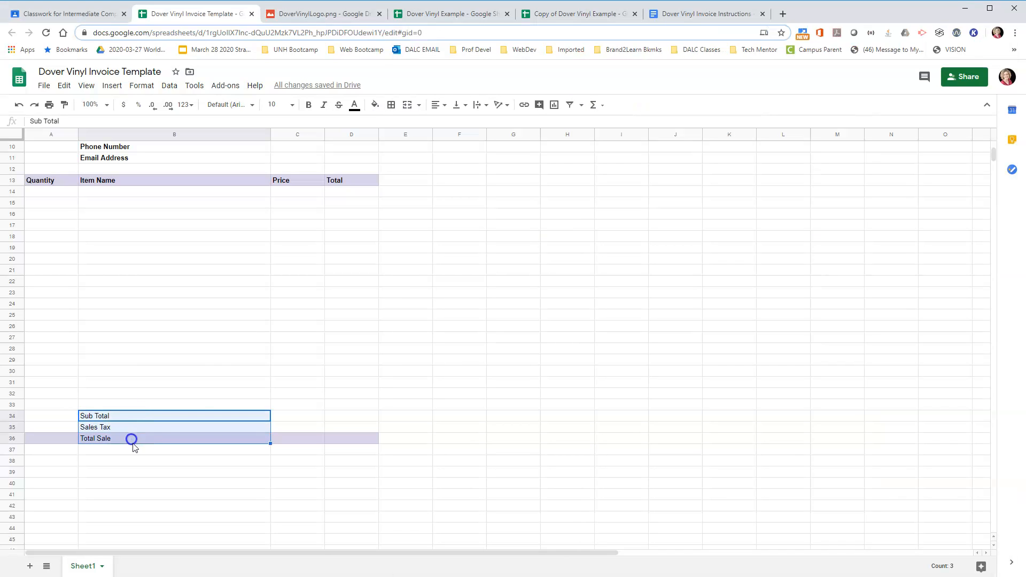
click(443, 109)
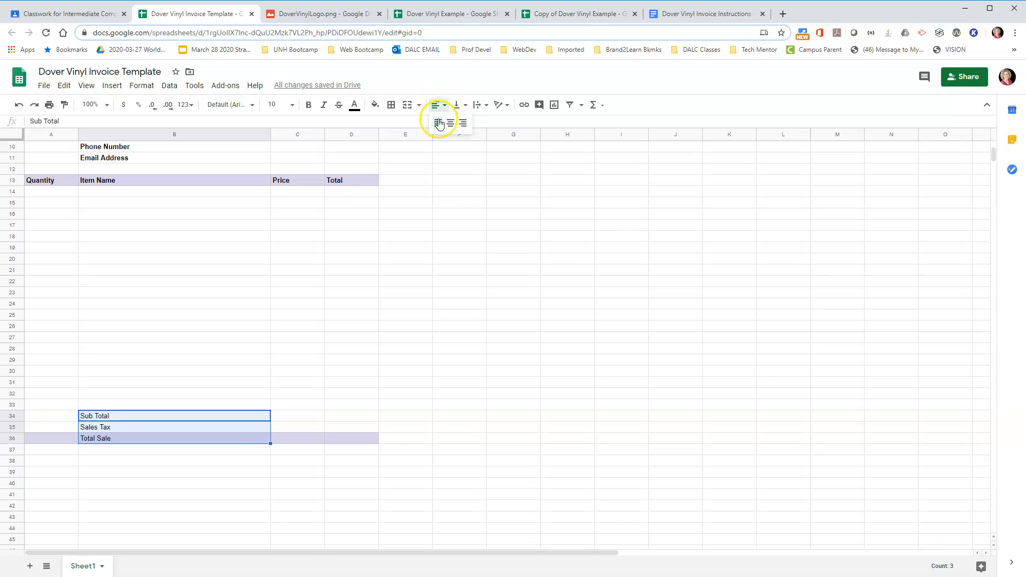
click(463, 124)
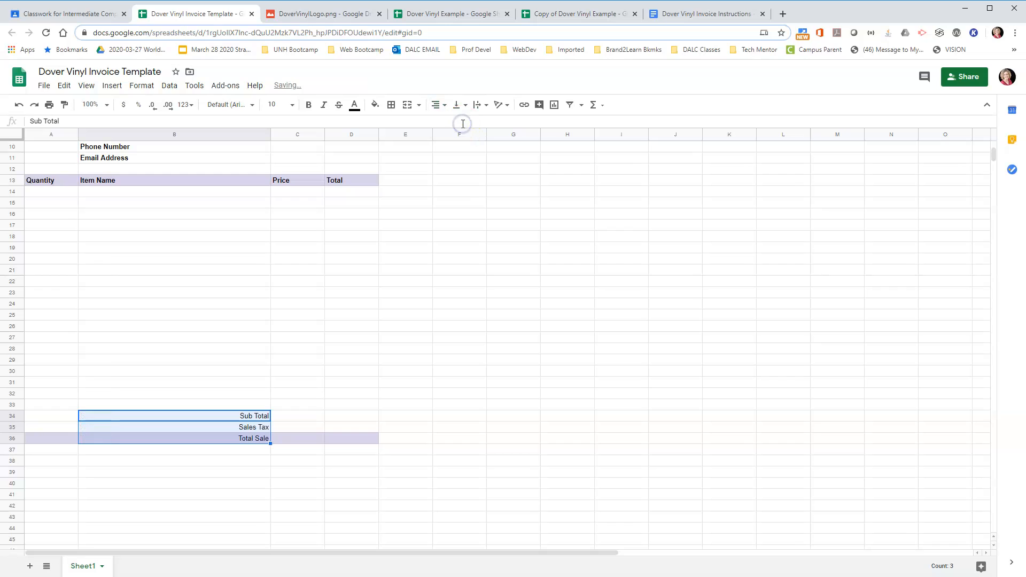
click(309, 105)
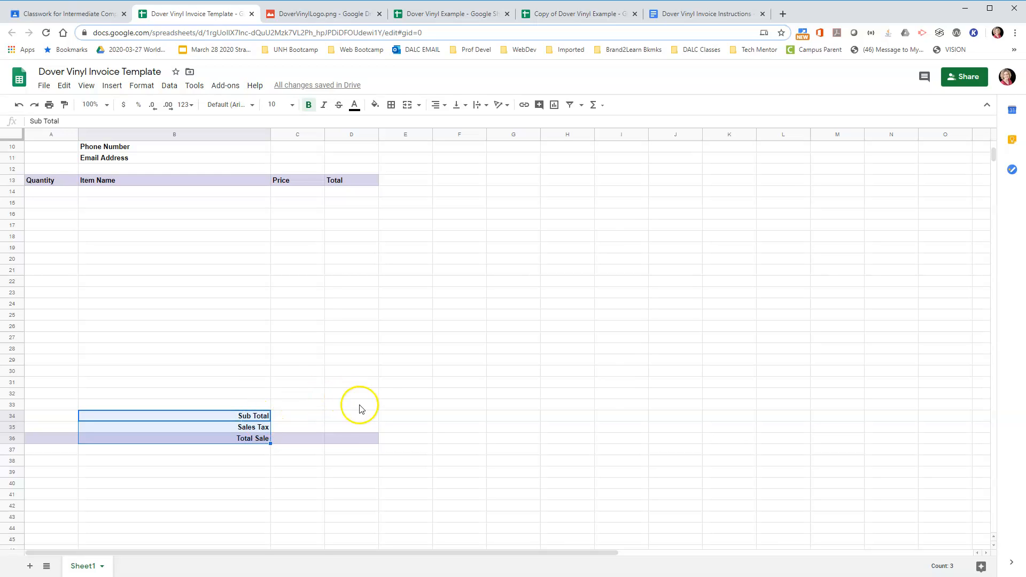
Step: Check the placement of the total rows on the page in the print preview and return to the sheet
click(49, 105)
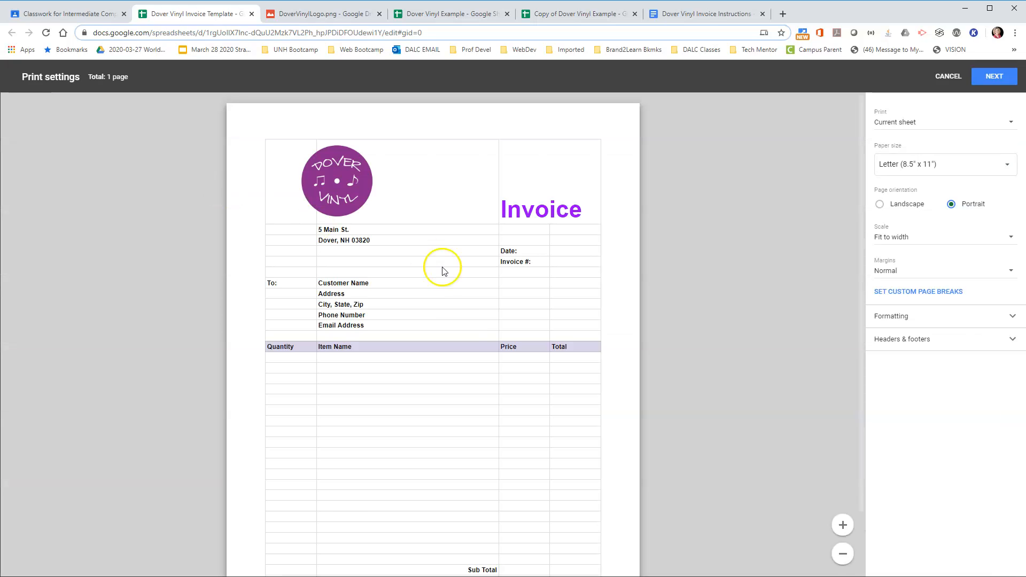
scroll(660, 374, down, 1)
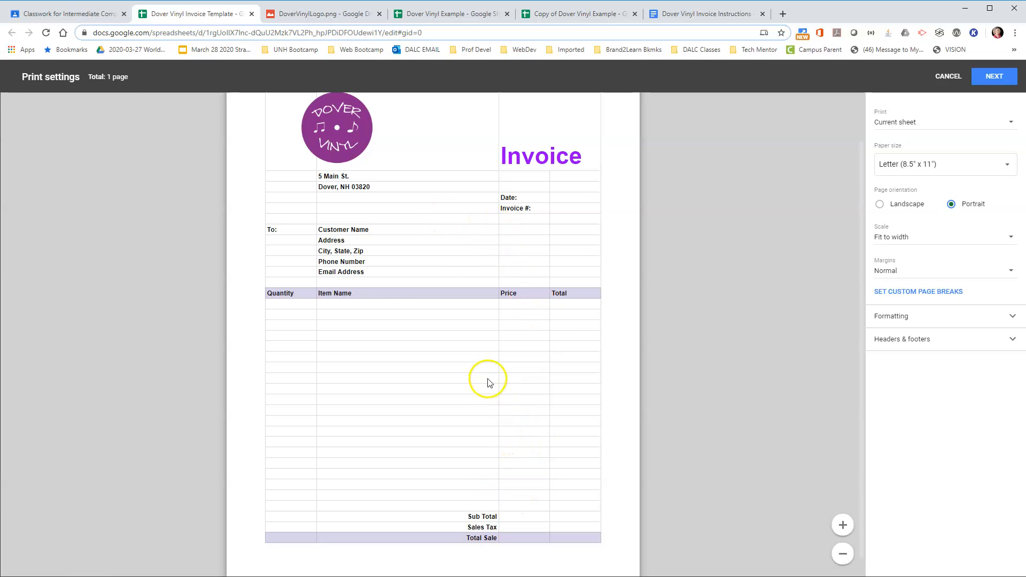
click(931, 78)
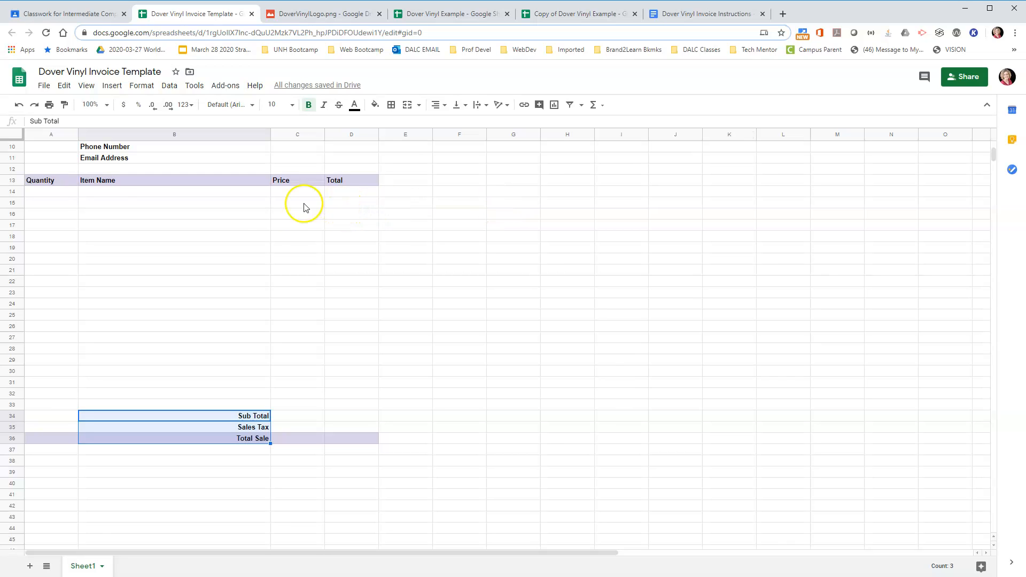
Step: Apply all borders to the item table in A13:D33
drag(57, 184, 376, 409)
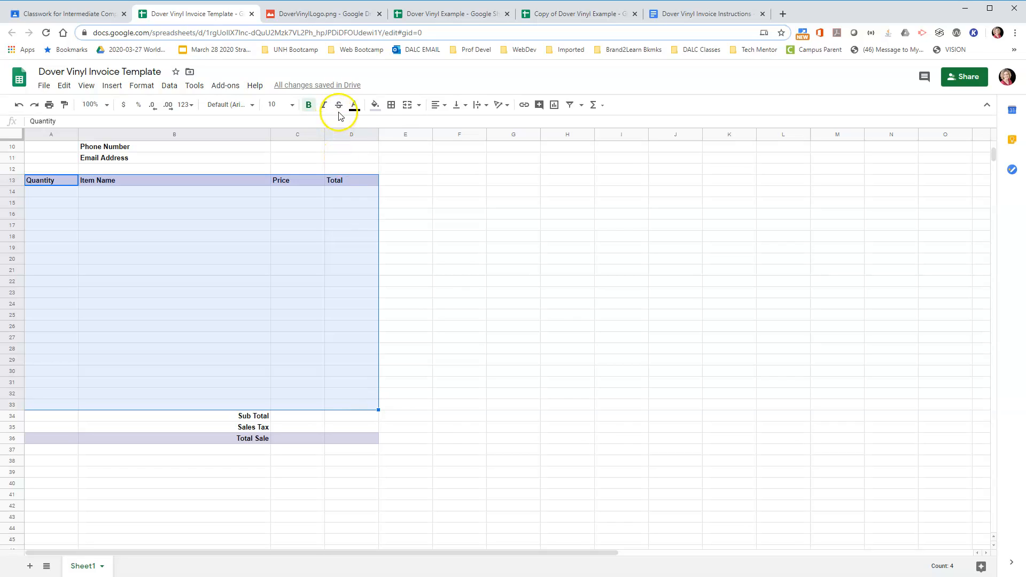
click(392, 107)
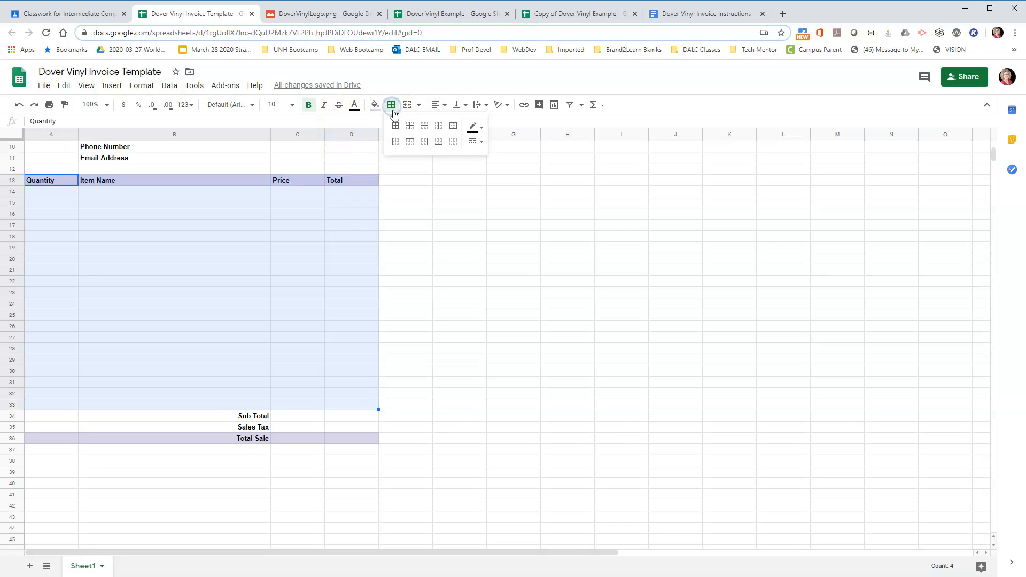
click(395, 129)
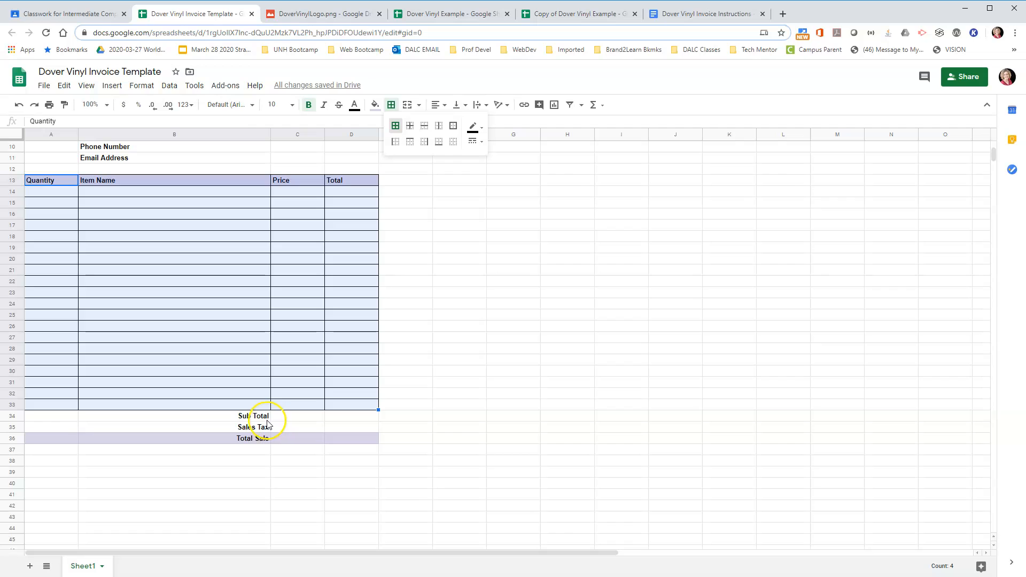
click(297, 417)
drag(297, 417, 350, 442)
click(391, 106)
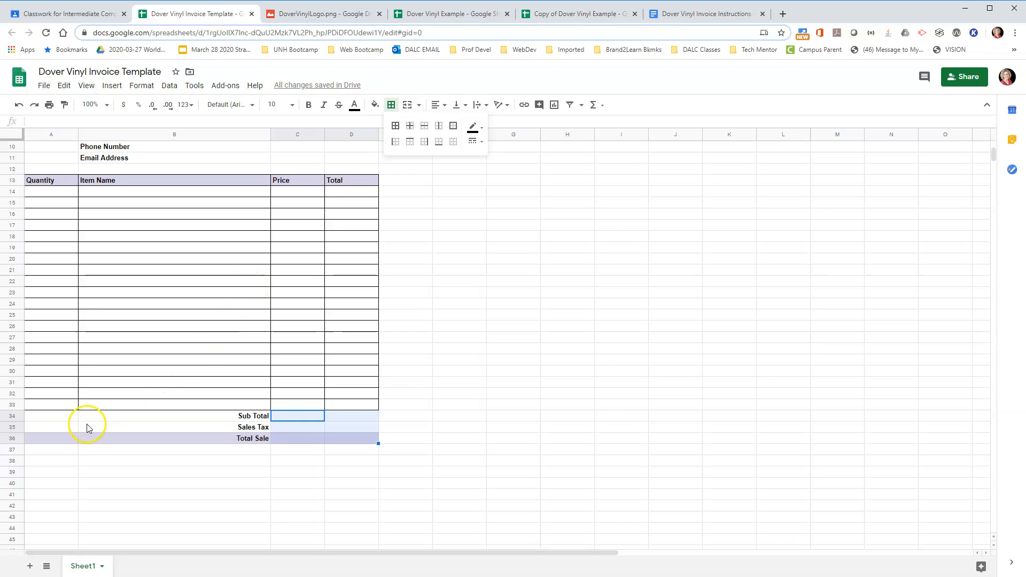
Step: Apply an outer border around the total label block in A34:B36
drag(60, 417, 155, 439)
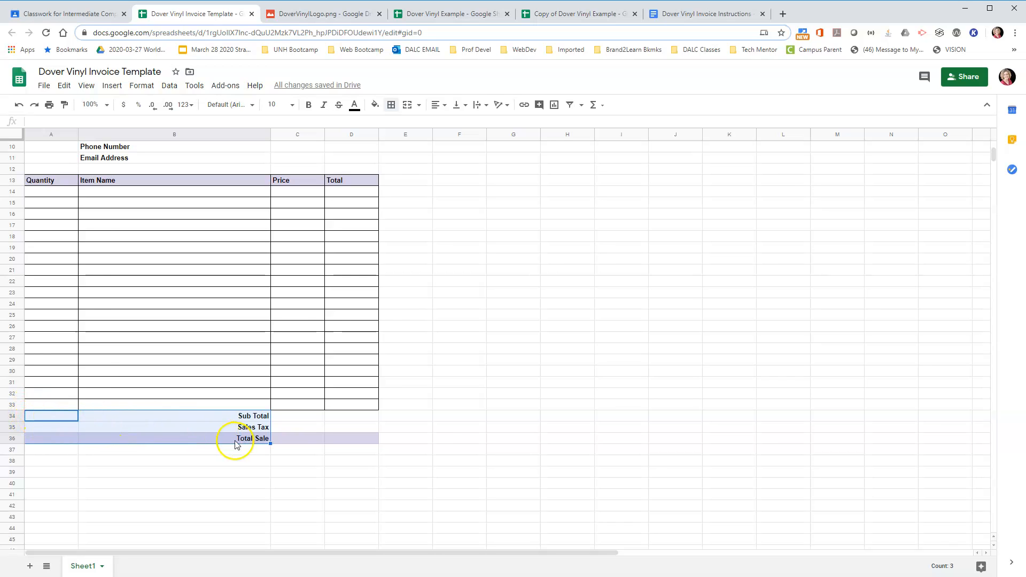
click(394, 111)
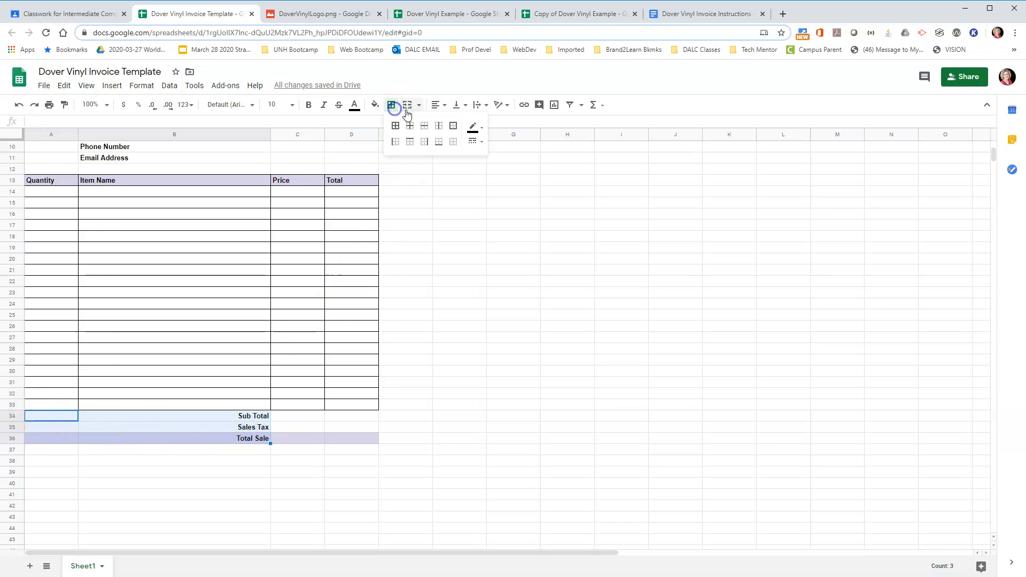
click(453, 128)
click(239, 482)
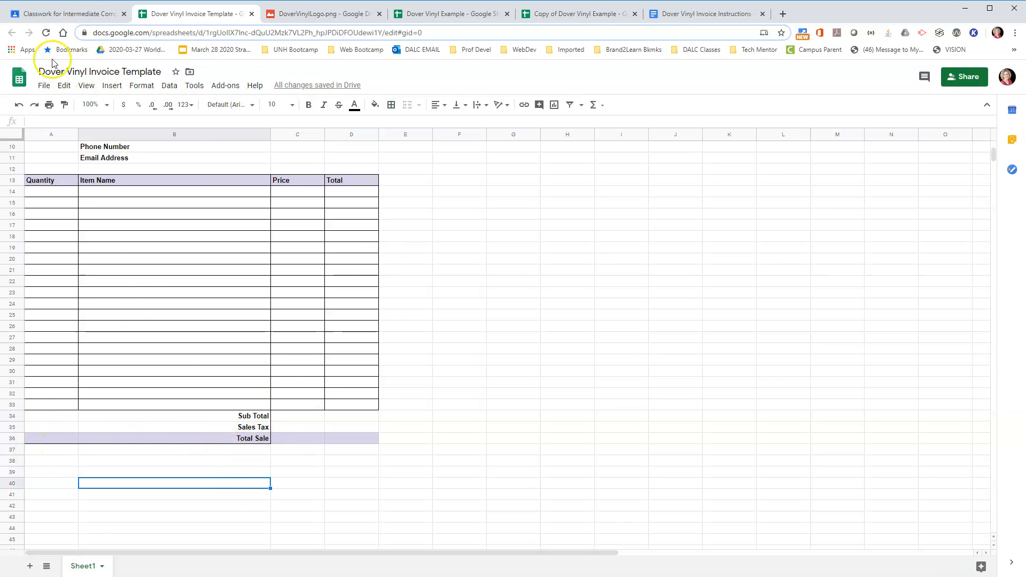
Step: Review the borders of the item table and total rows in the print preview and return to the sheet
click(49, 105)
scroll(419, 292, down, 2)
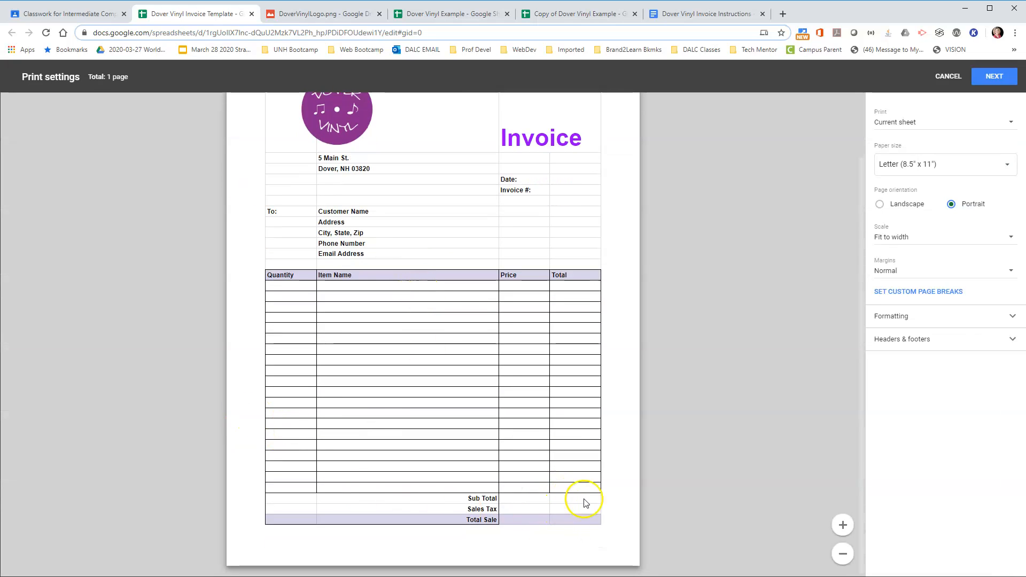
click(947, 76)
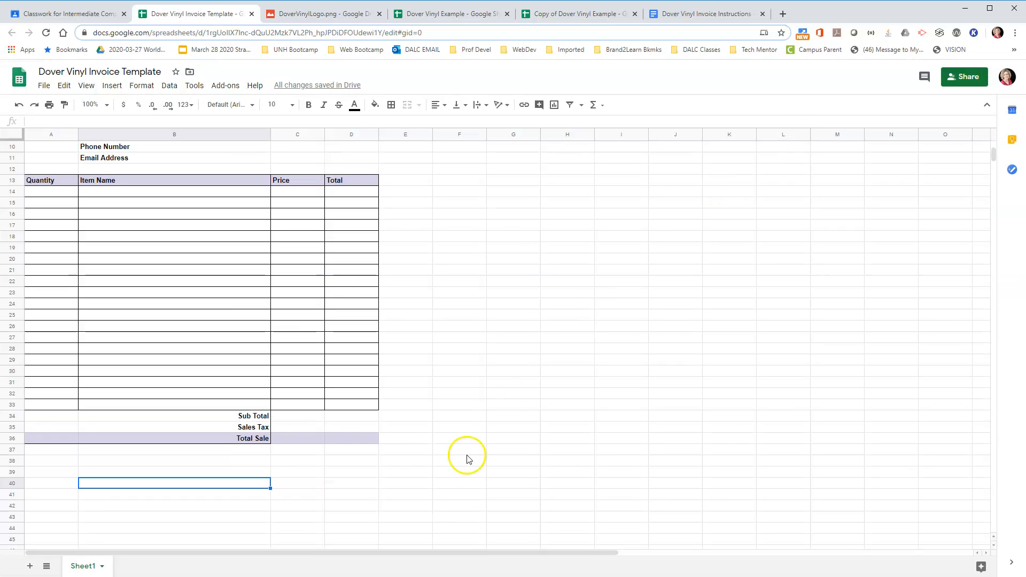
Step: Apply all borders to the amount cells of the total rows, C34:D36
drag(312, 416, 350, 437)
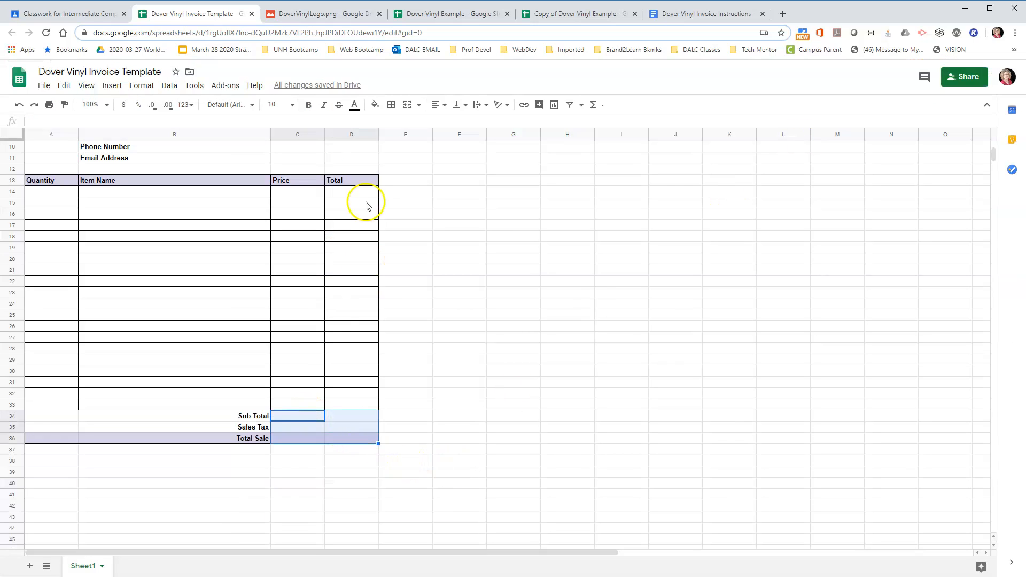
click(390, 110)
click(395, 126)
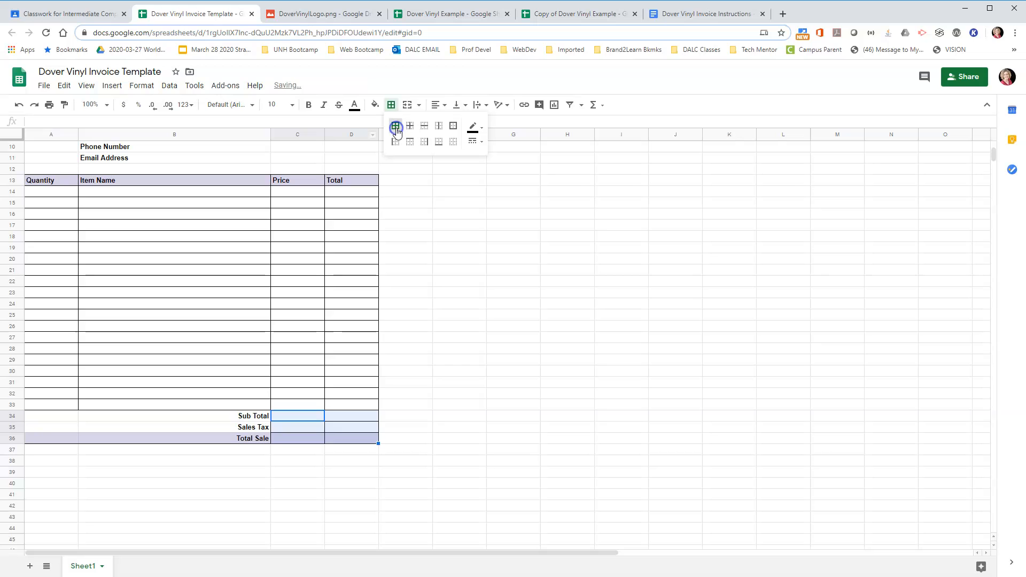
click(302, 462)
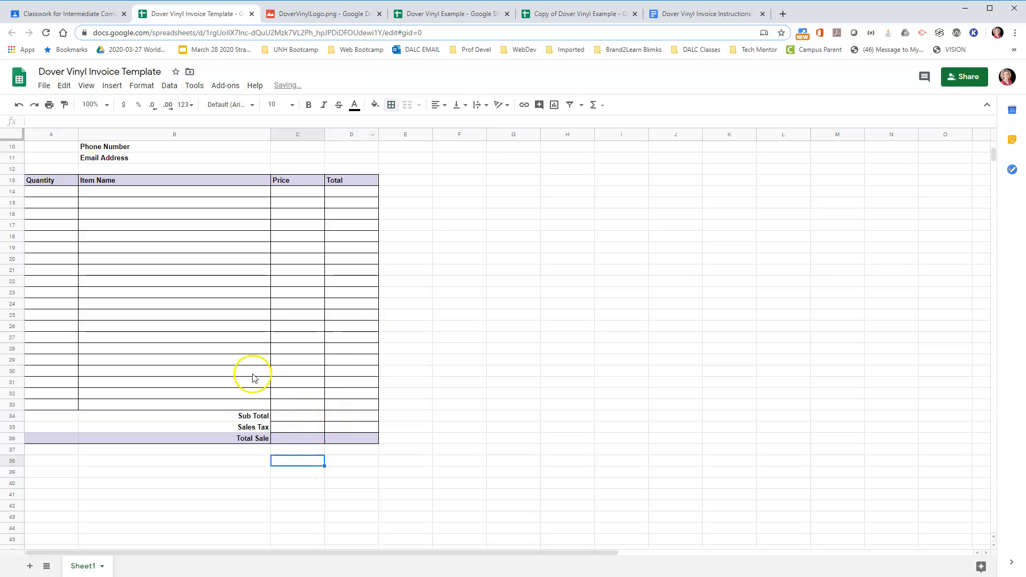
scroll(272, 331, up, 5)
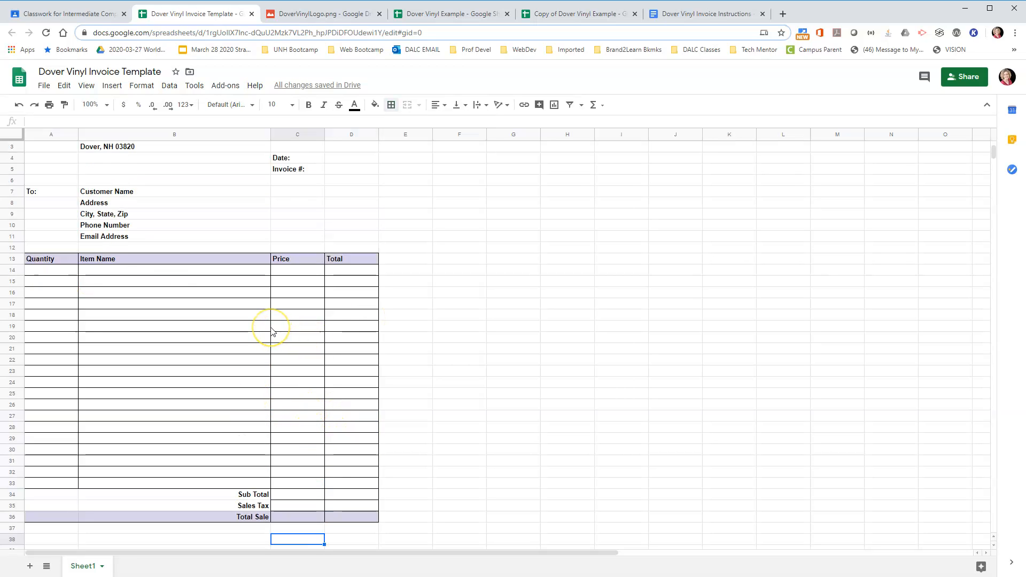
scroll(272, 331, down, 2)
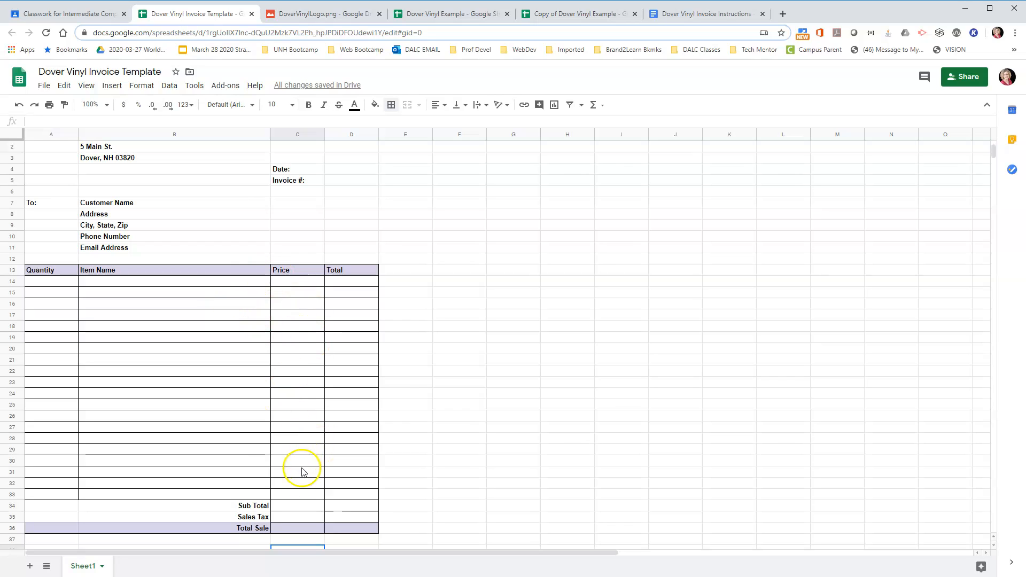
Step: Enter .05 as the sales tax rate in C35 and format it as a percentage
click(351, 284)
click(351, 316)
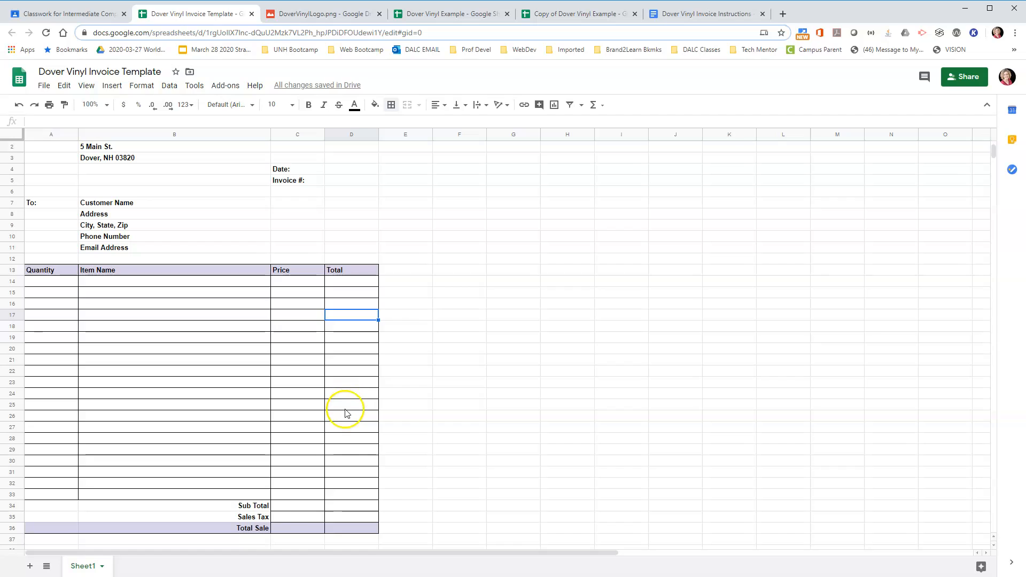
click(312, 517)
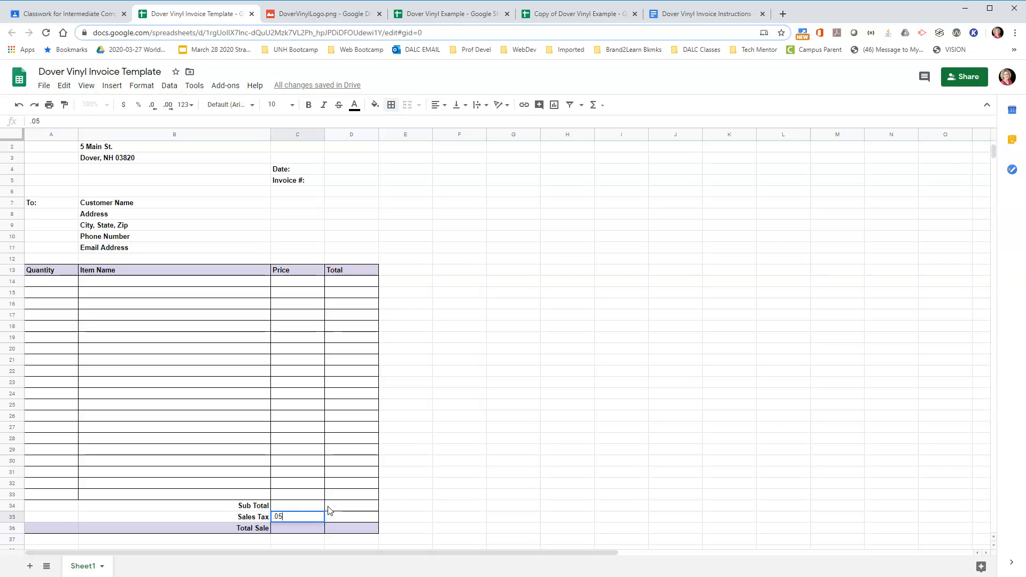
key(Return)
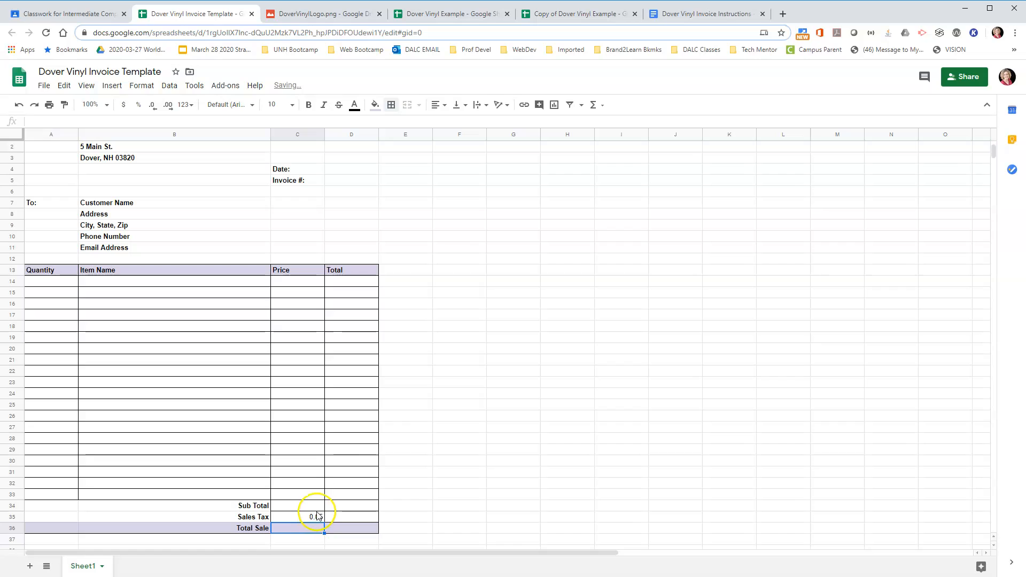
click(309, 516)
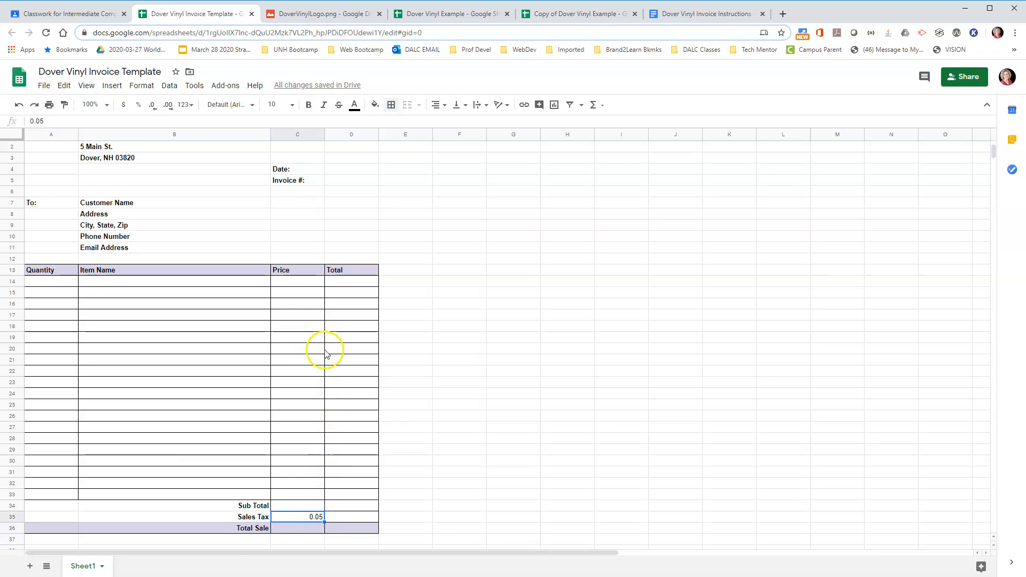
click(139, 105)
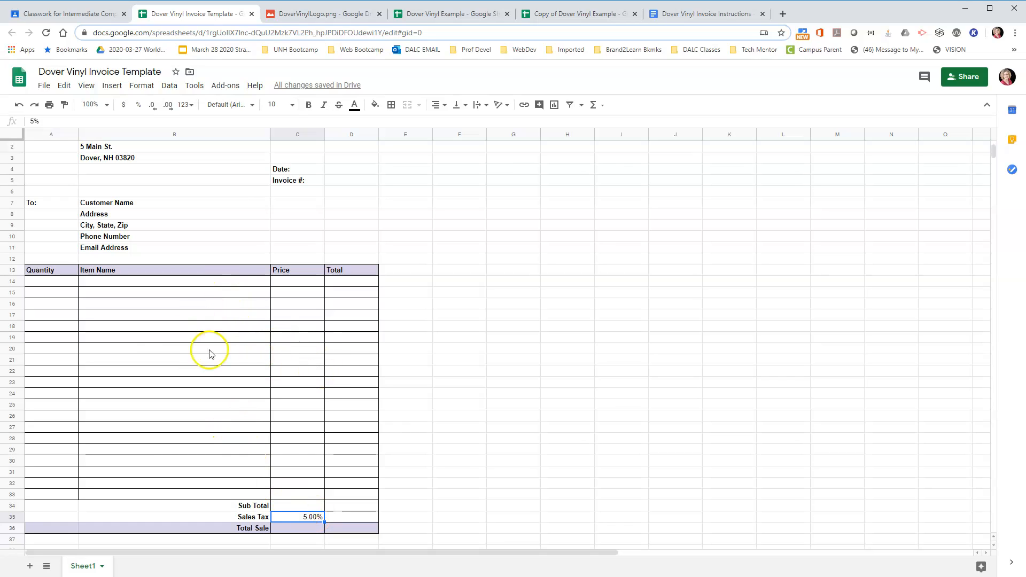
Step: Center the Quantity cells A14:A33 horizontally
drag(53, 283, 63, 489)
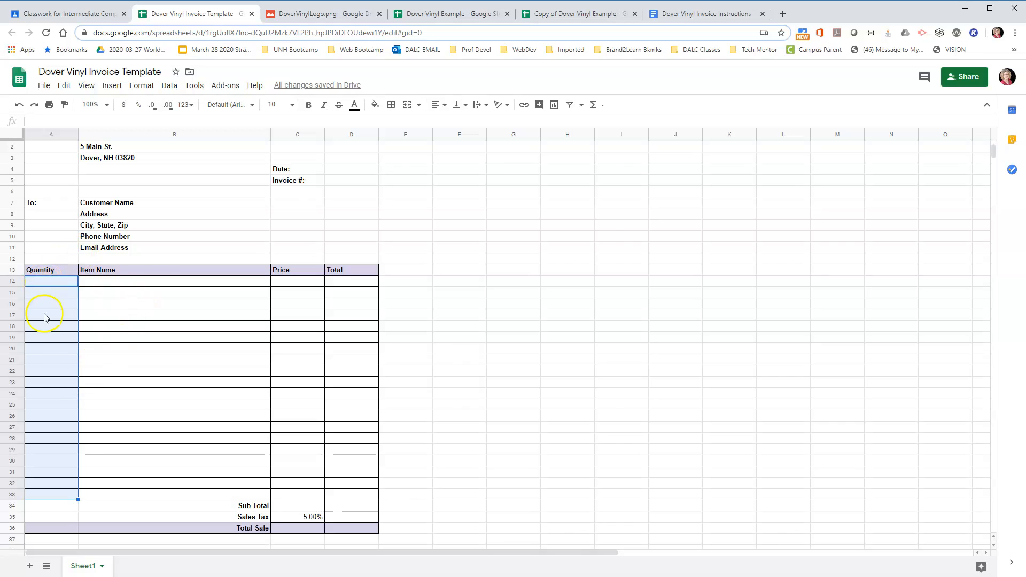
click(445, 105)
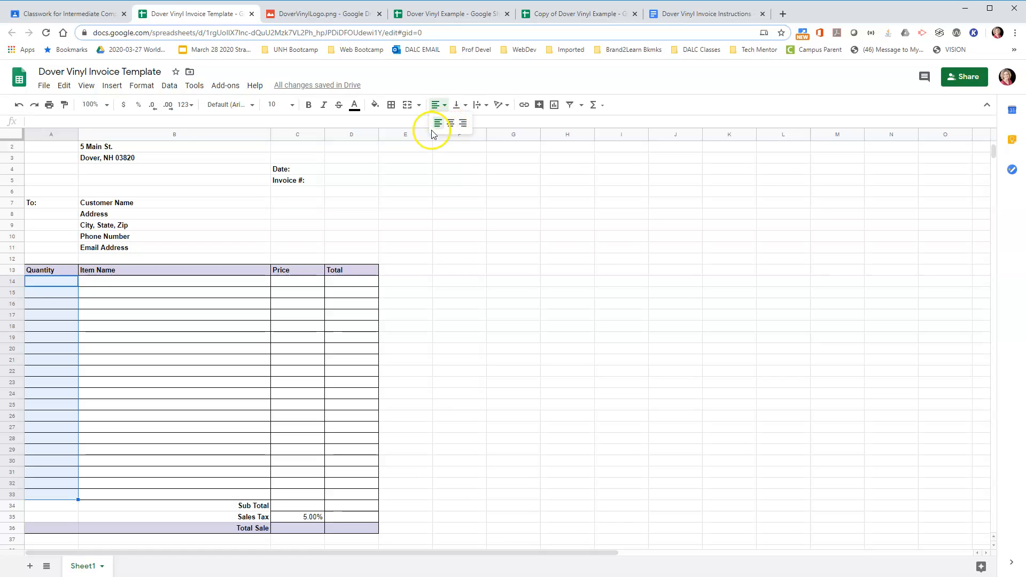
click(450, 124)
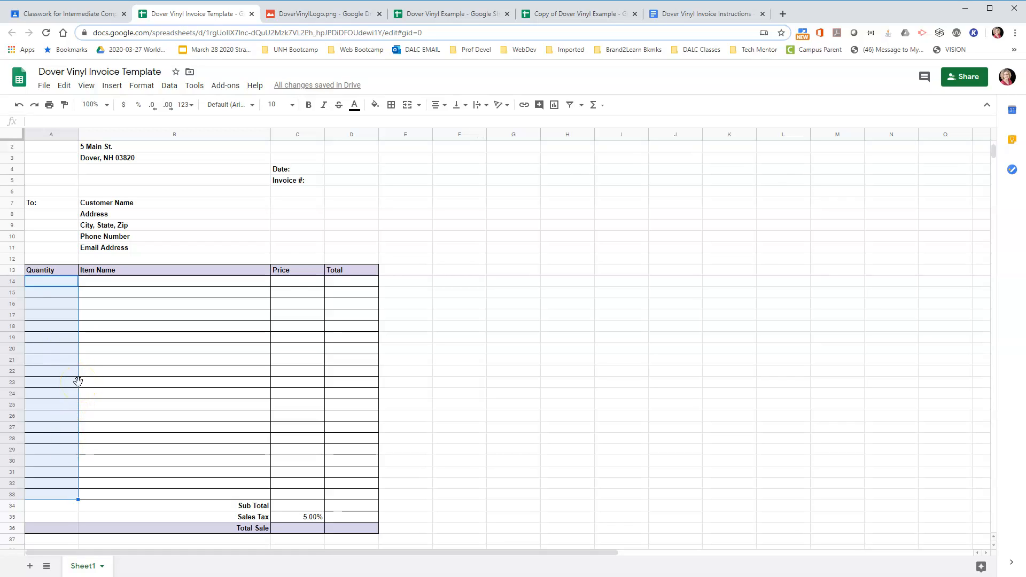
Step: Format the Price and Total cells C14:D33 and the total row amounts D34:D36 as currency
click(296, 281)
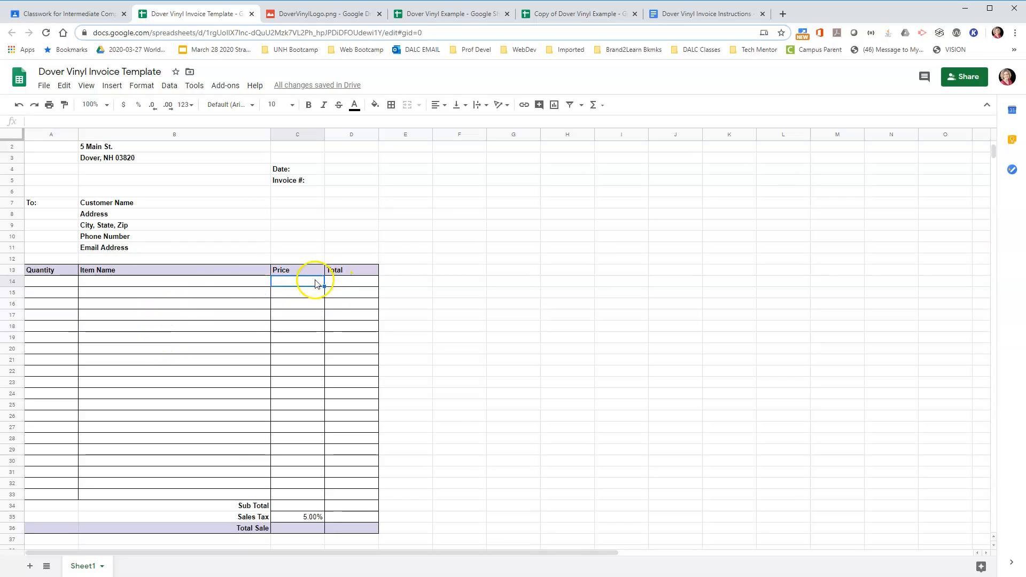
drag(311, 285, 349, 497)
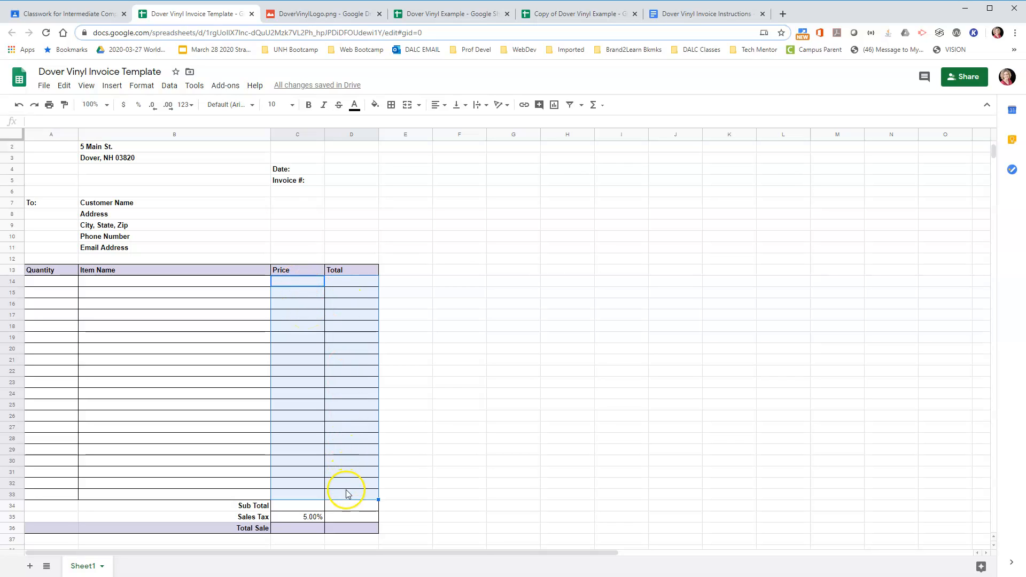
click(124, 105)
click(358, 506)
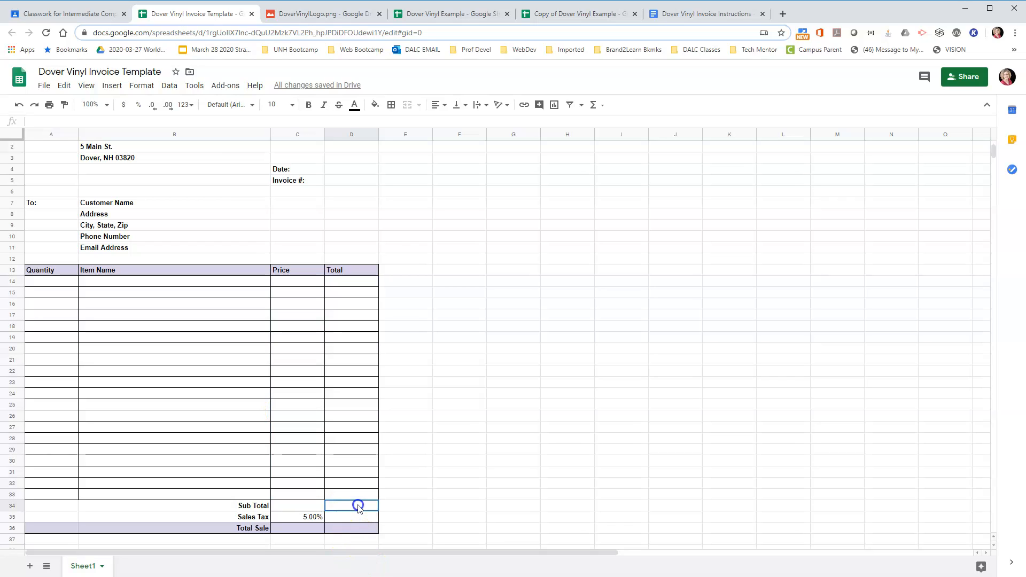
drag(360, 519, 360, 531)
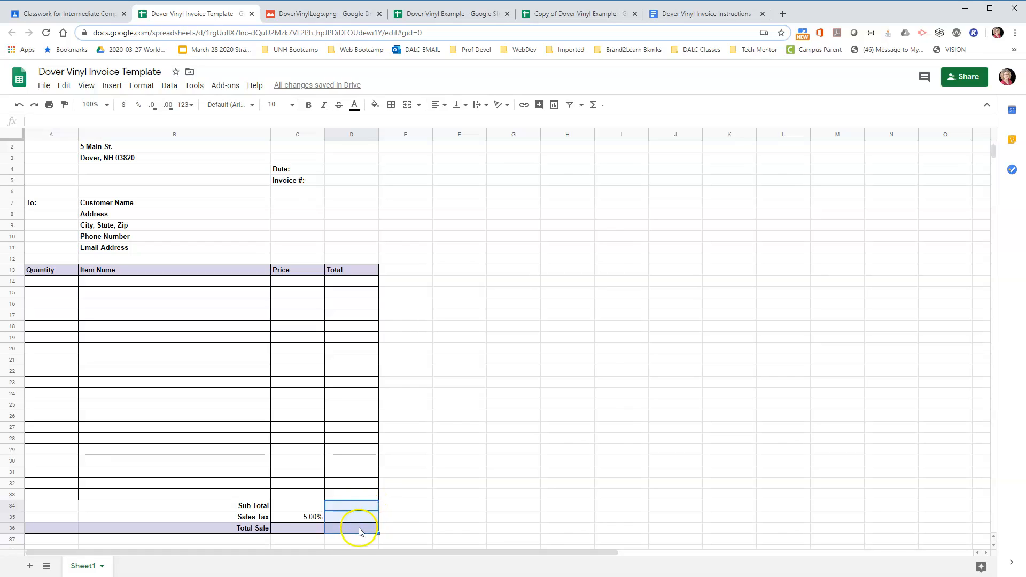
click(122, 108)
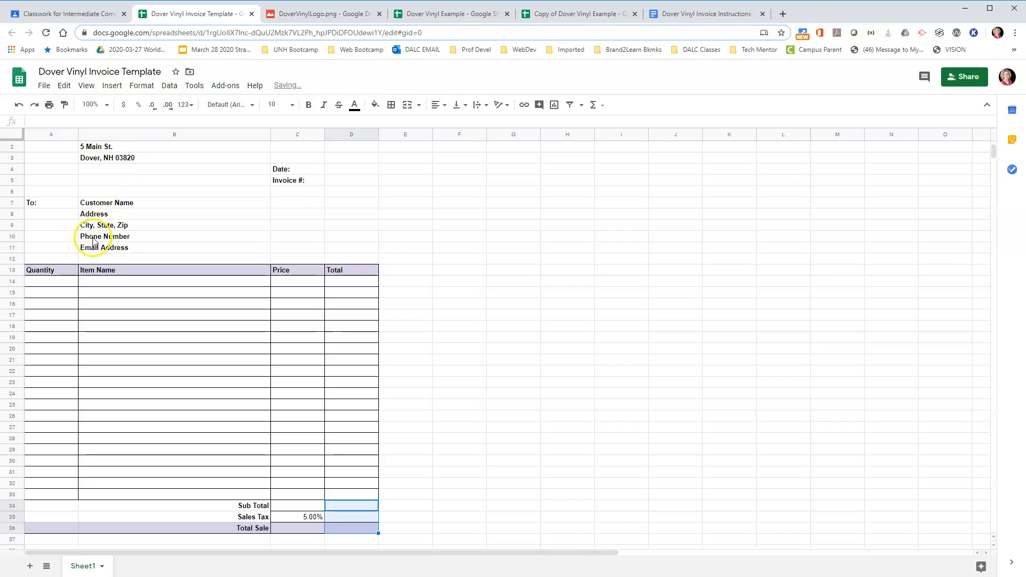
Step: Fill the first item row with quantity 2, item name "Some record" and price 15
click(64, 282)
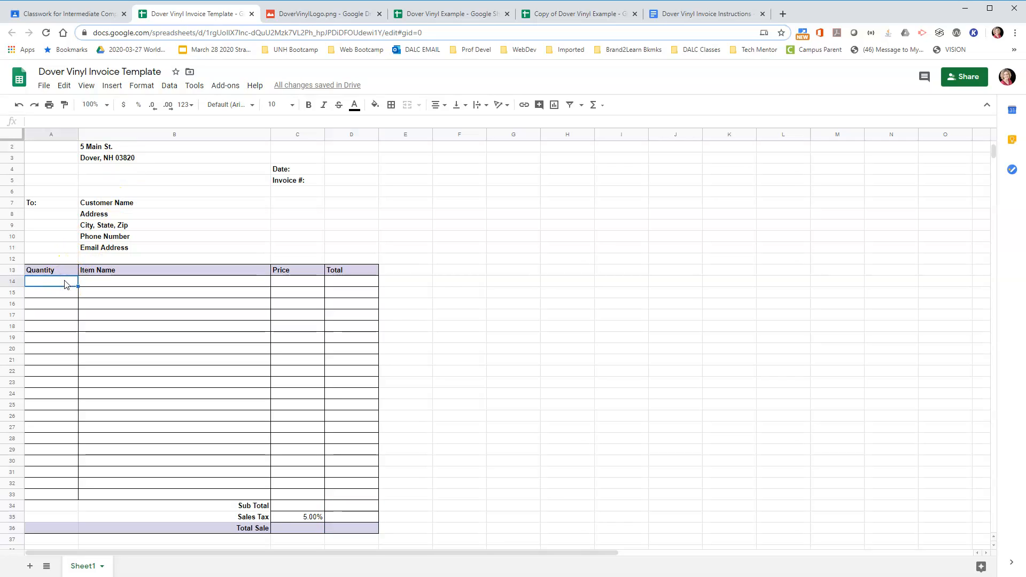
key(Tab)
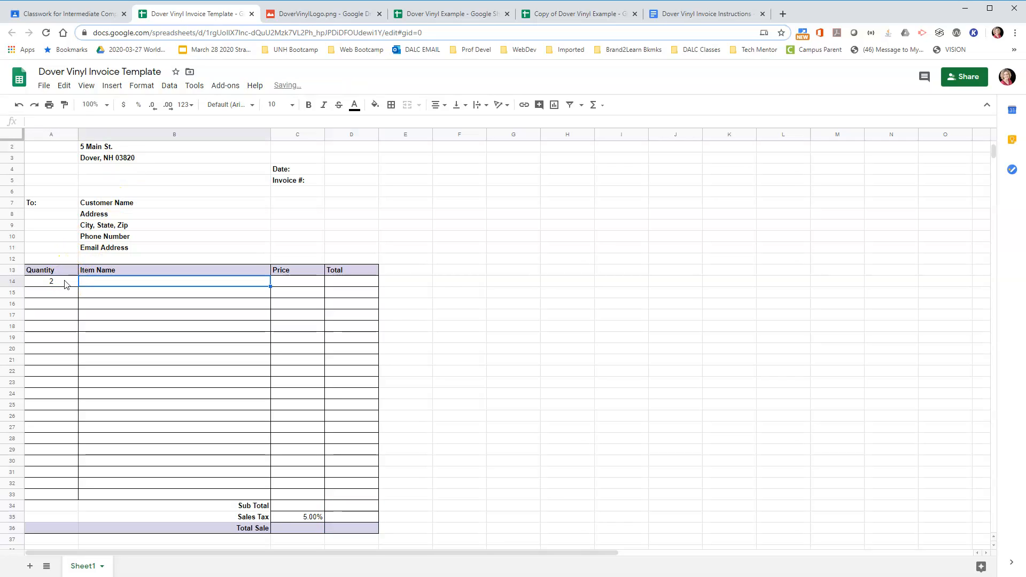
text(Some record)
key(Tab)
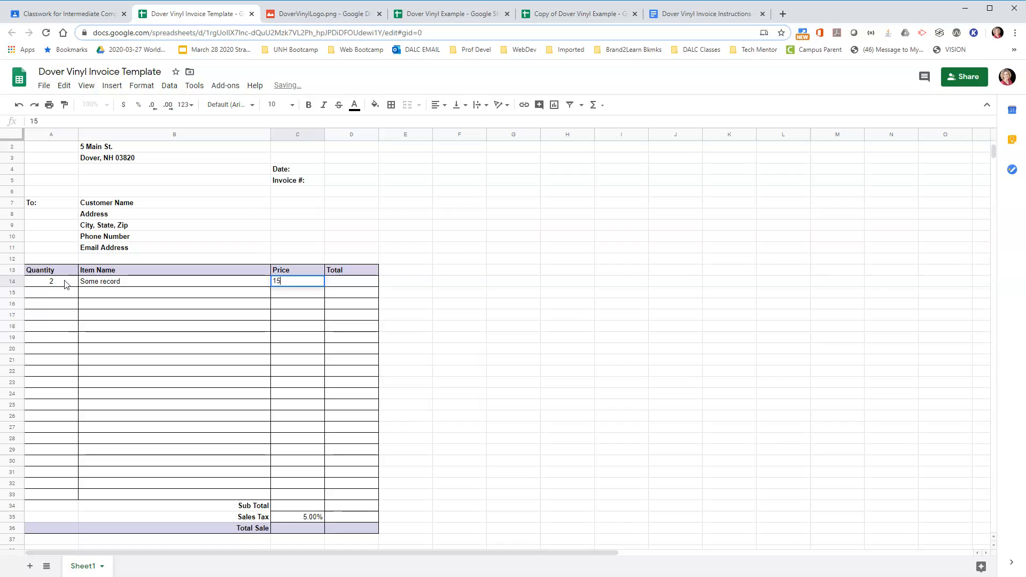
text(15)
key(Tab)
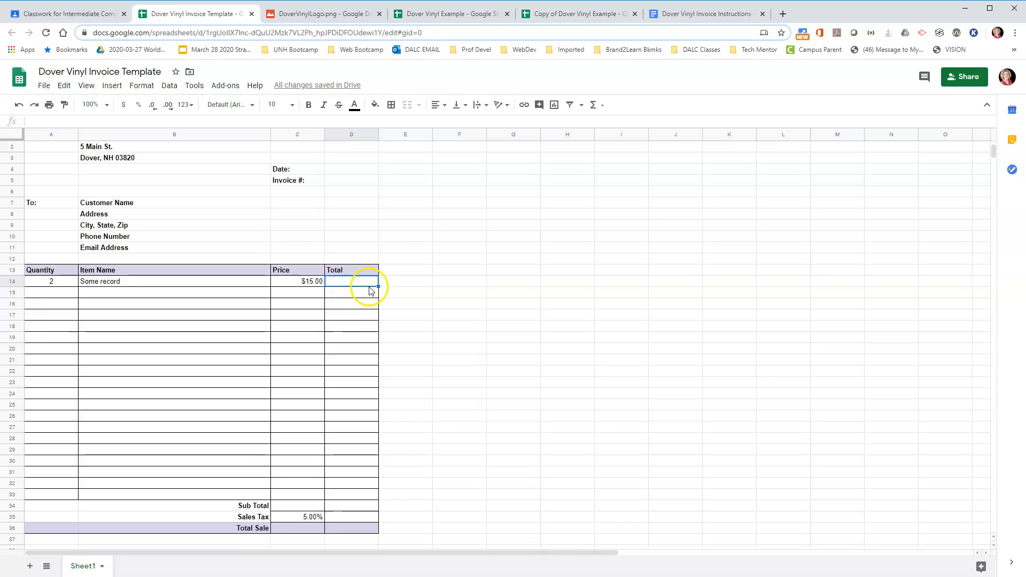
Step: Fill the second item row with quantity 1, item name "Something else" and price 5
click(45, 294)
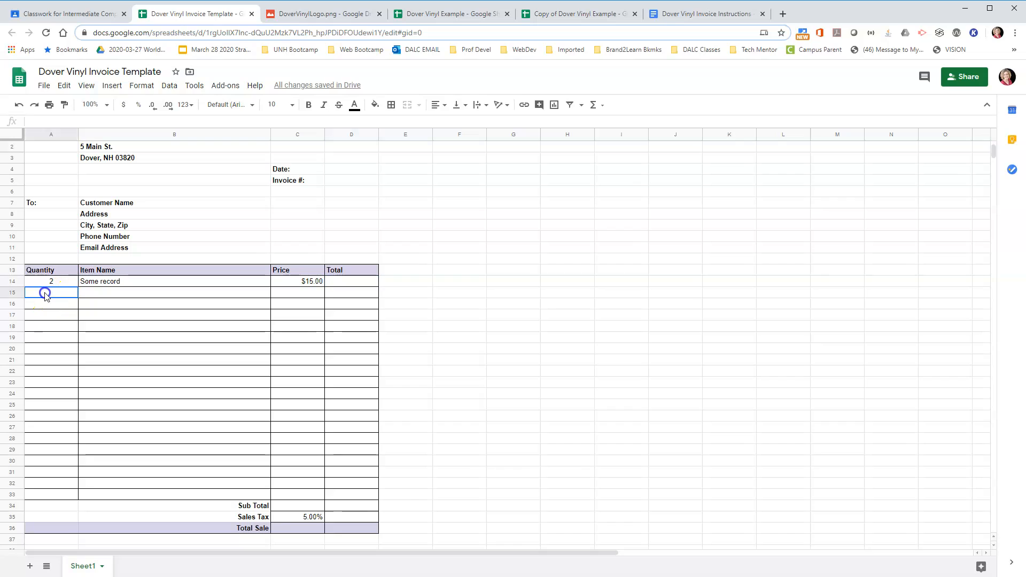
text(1)
key(Tab)
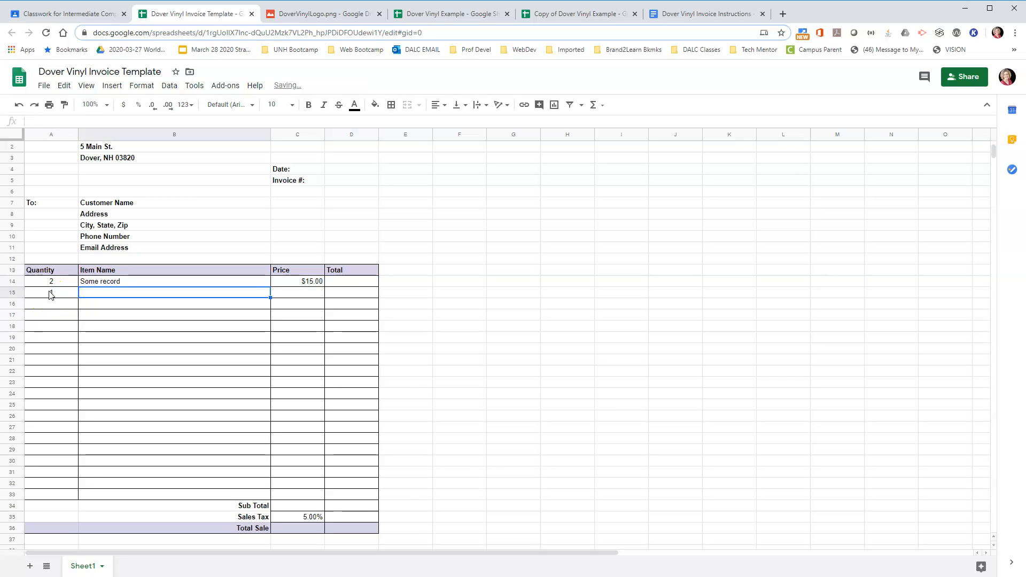
text(Something e)
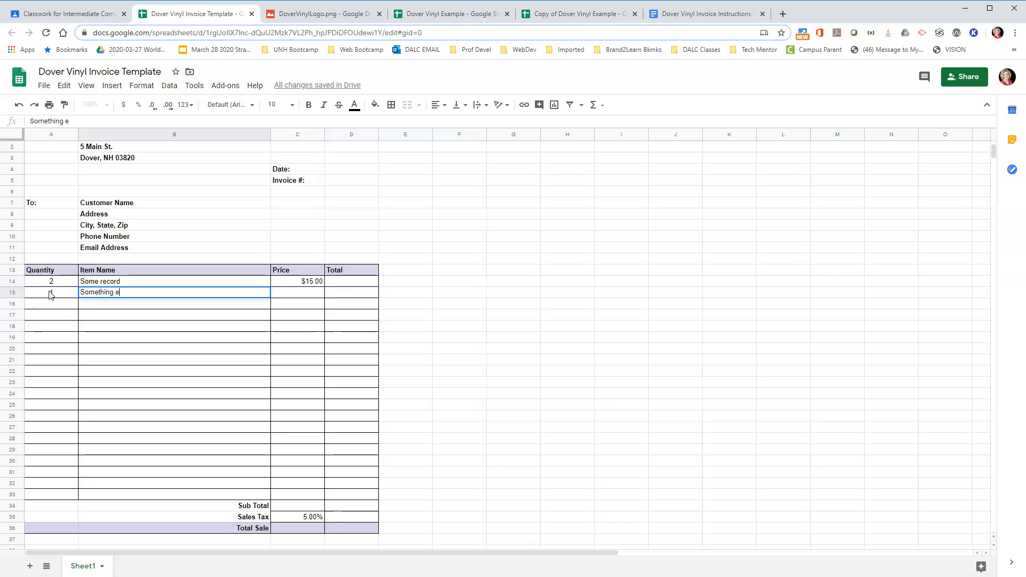
text(lse)
key(Tab)
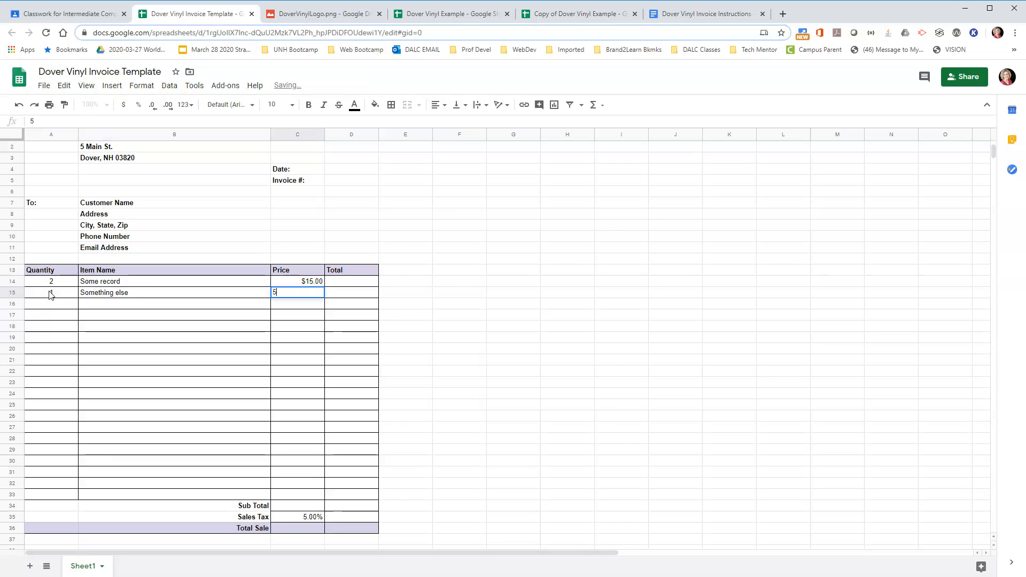
text(5)
key(Tab)
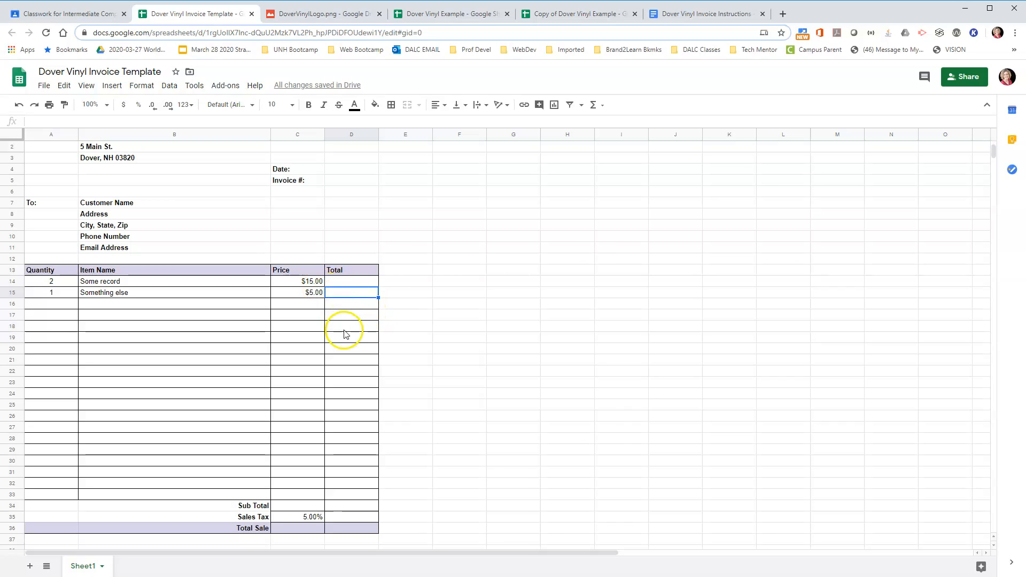
scroll(342, 332, up, 1)
scroll(342, 332, down, 1)
drag(348, 284, 355, 514)
drag(360, 529, 350, 283)
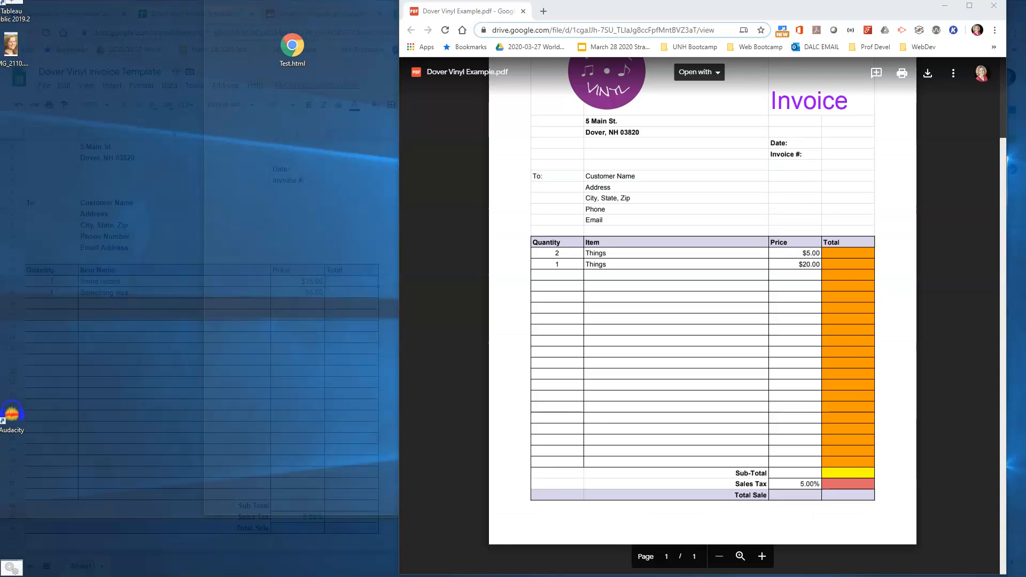
Step: Open the Dover Vinyl Invoice Instructions document and narrow its window to sit beside the example PDF
click(398, 574)
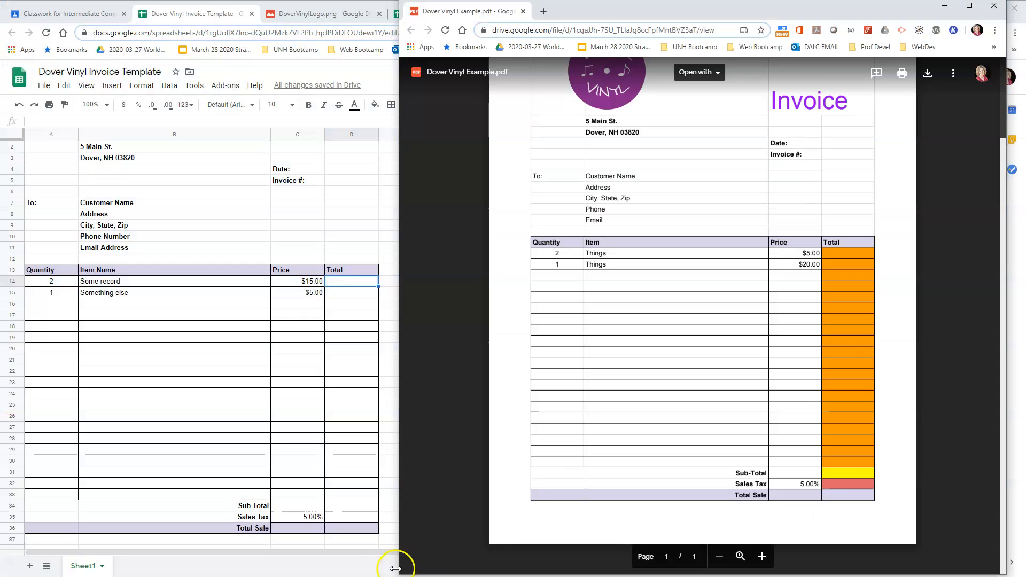
click(197, 14)
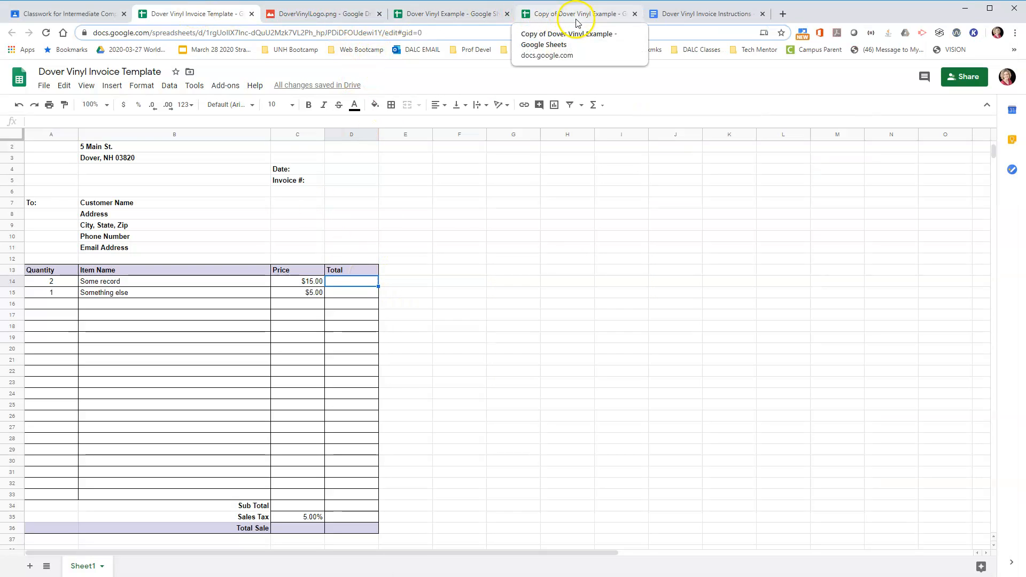
click(676, 14)
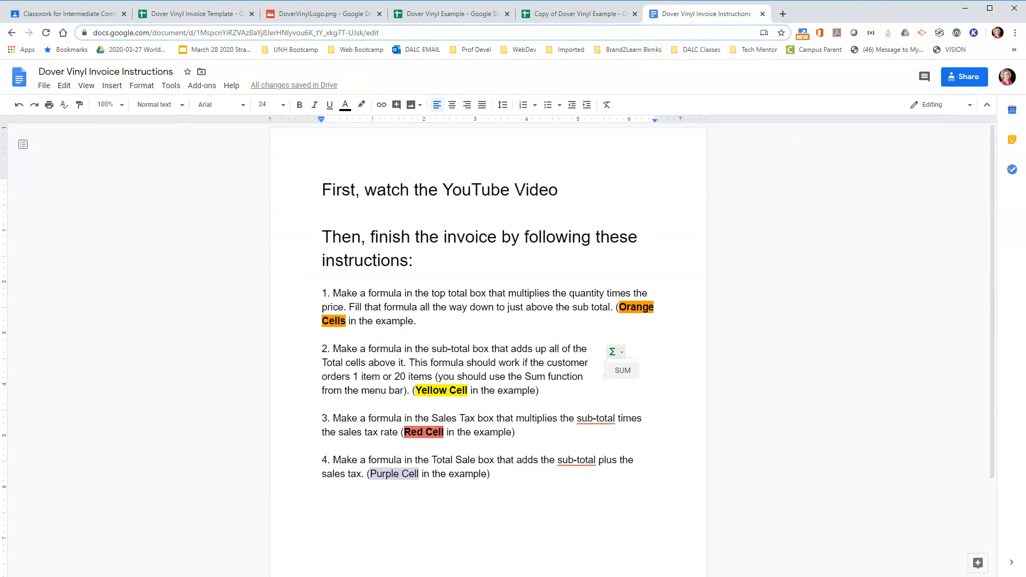
drag(1022, 80, 486, 175)
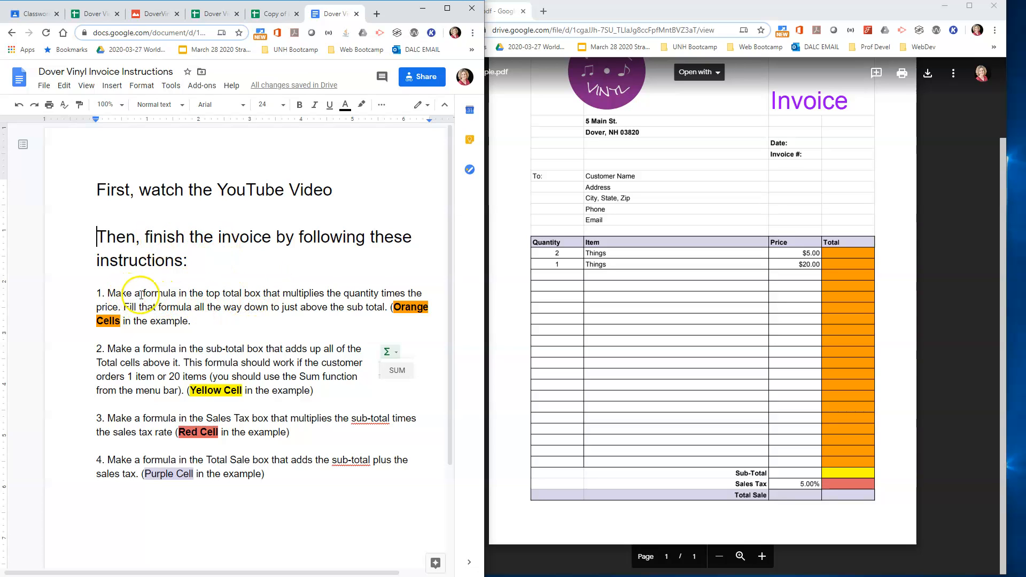
Step: Compare the formula instructions with the colored cells in the example PDF and return to the invoice template sheet
click(848, 252)
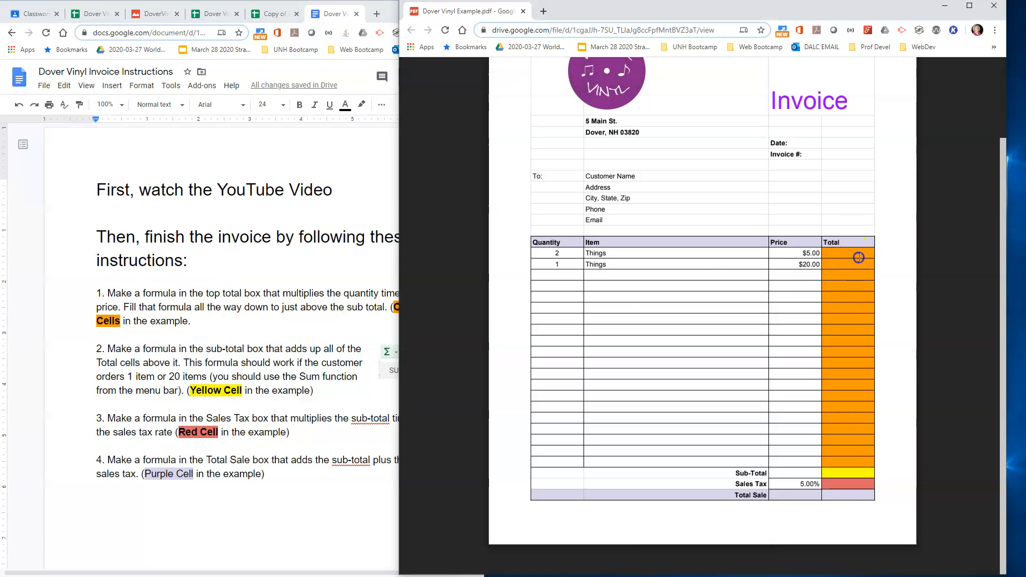
click(344, 275)
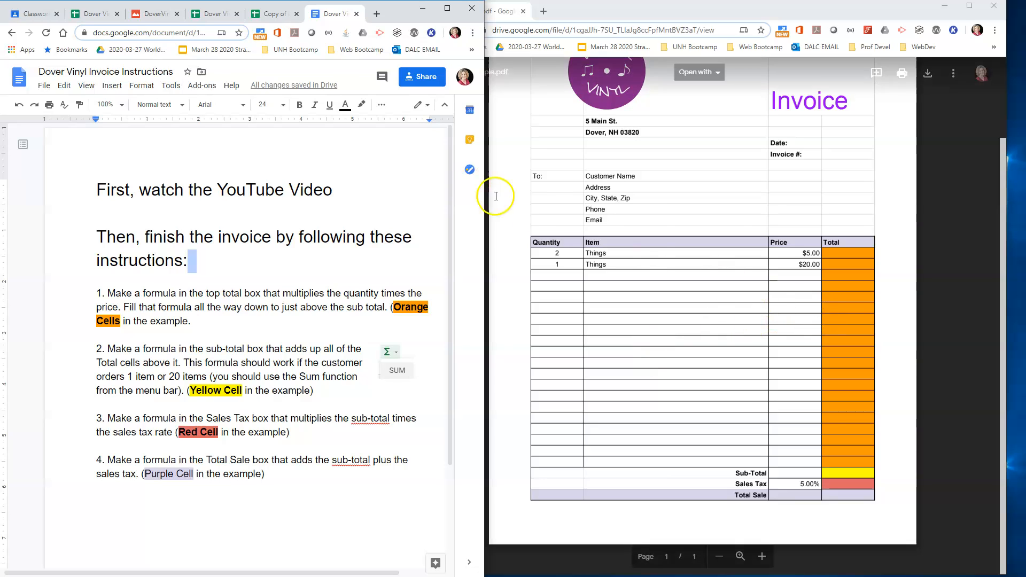
click(87, 14)
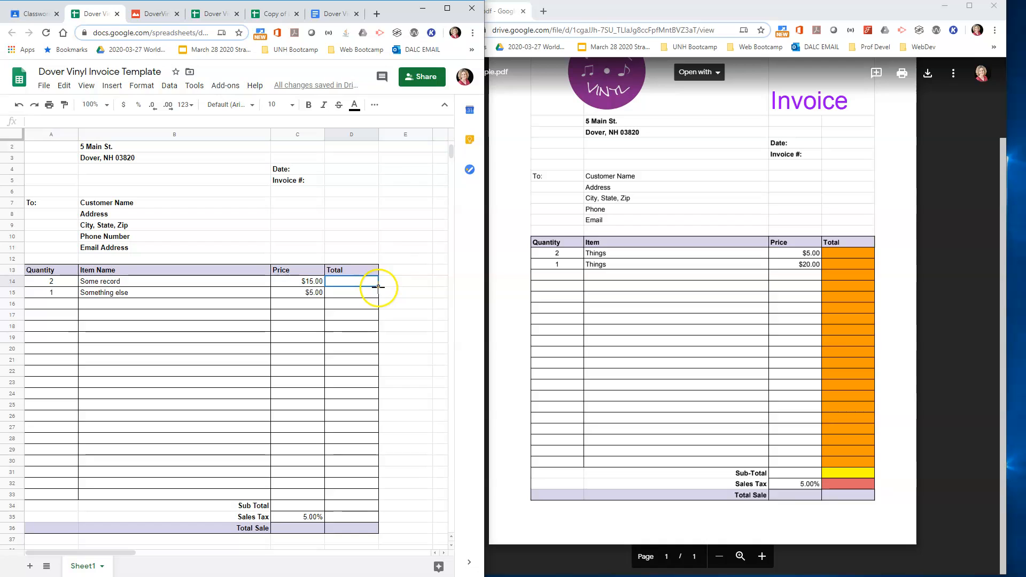
Step: Fill the first Total cell down to row 33, just above Sub Total, and read the sub-total instruction in the instructions document
drag(379, 286, 378, 499)
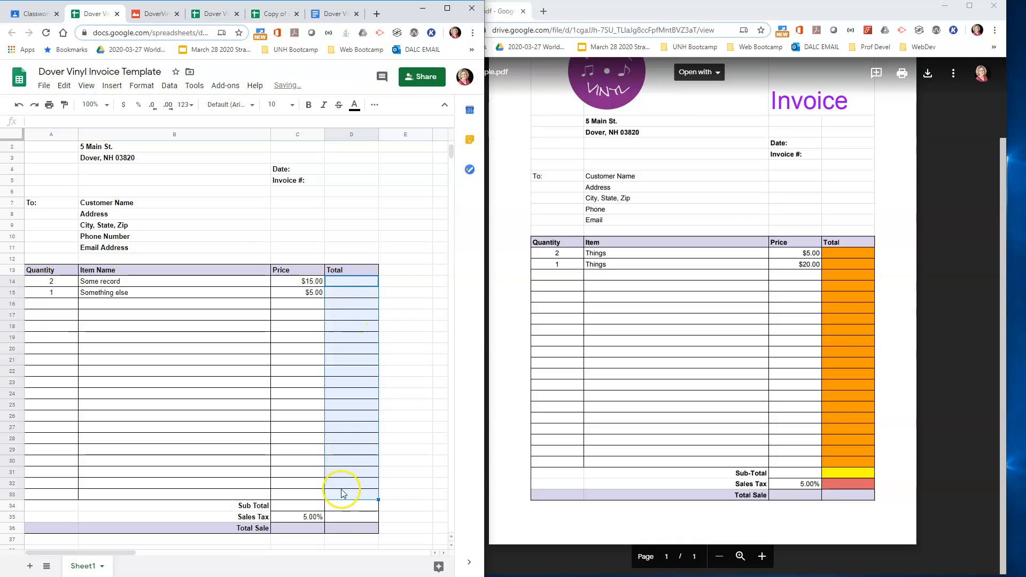
click(347, 284)
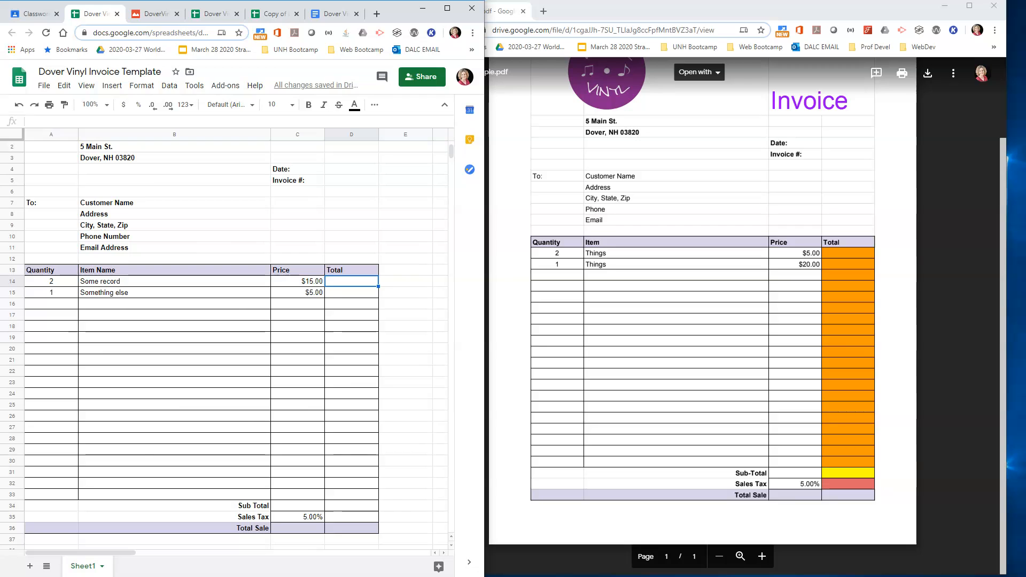
click(329, 14)
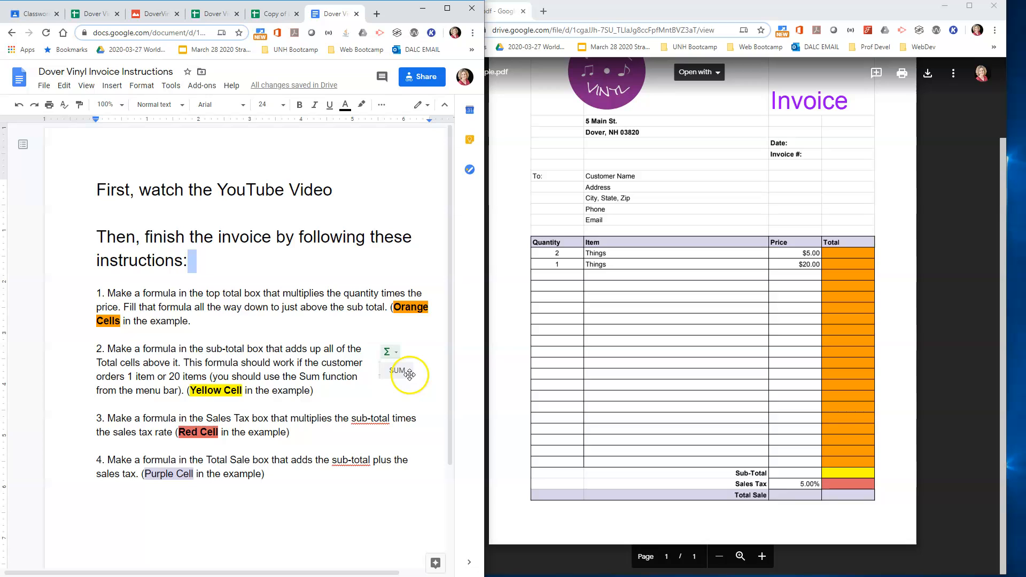
Step: Select the Sub Total amount cell in the invoice template and locate the SUM function, temporarily widening the window to reach the functions list
click(91, 16)
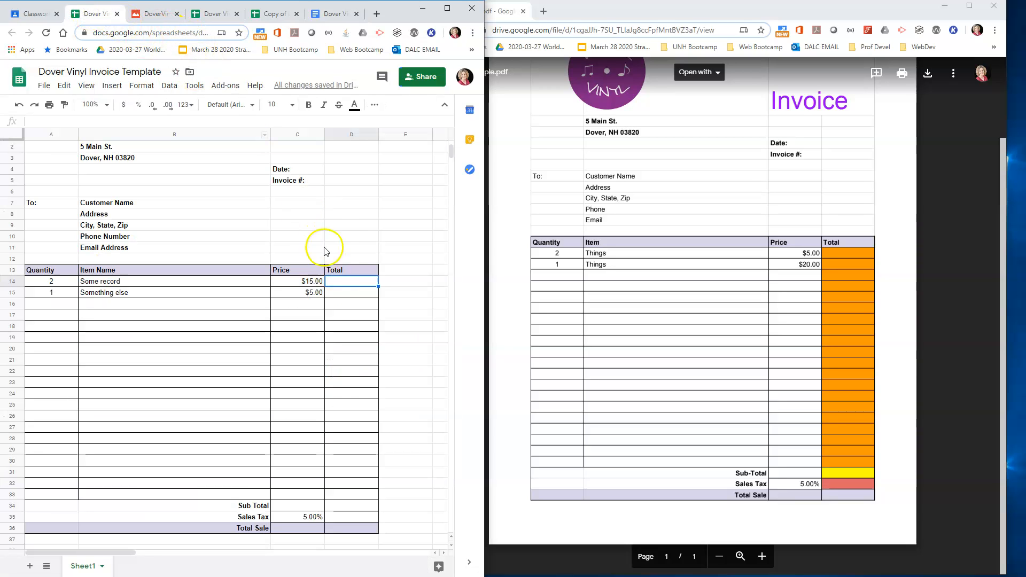
click(360, 506)
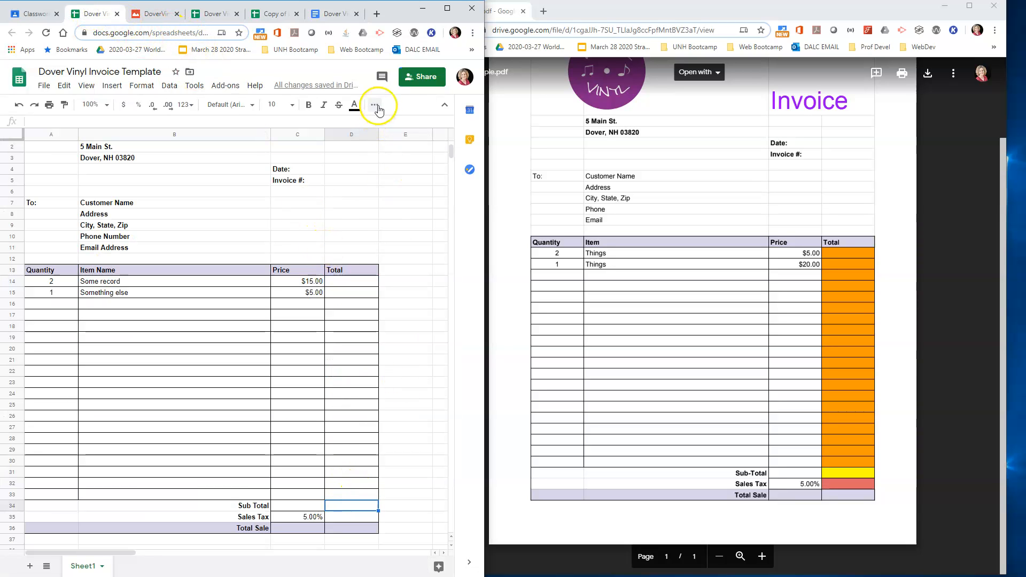
drag(484, 152, 782, 161)
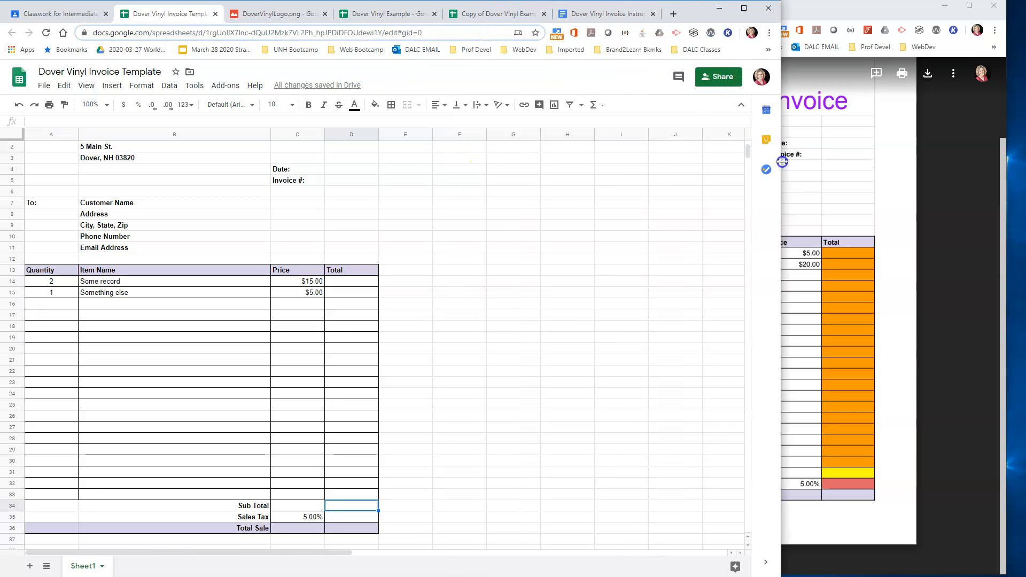
click(599, 107)
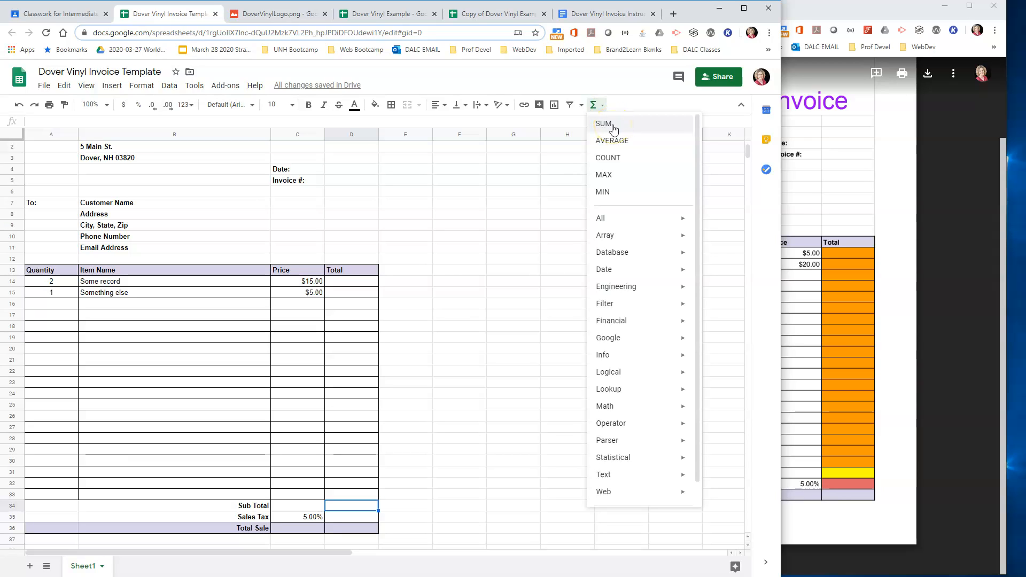
drag(780, 221, 449, 206)
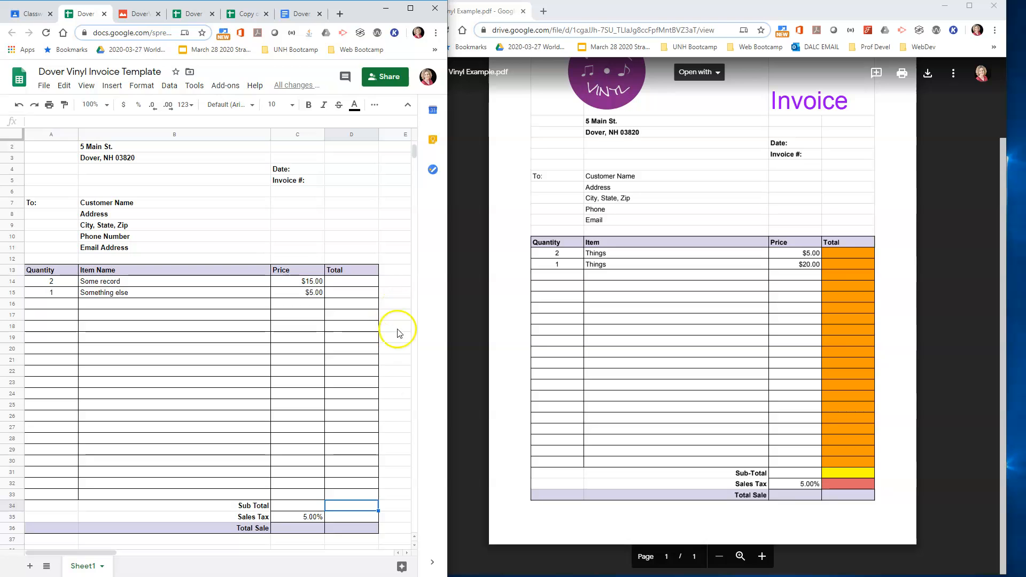
Step: Reopen the invoice instructions document and size its window to show the full instruction text beside the example PDF
click(299, 15)
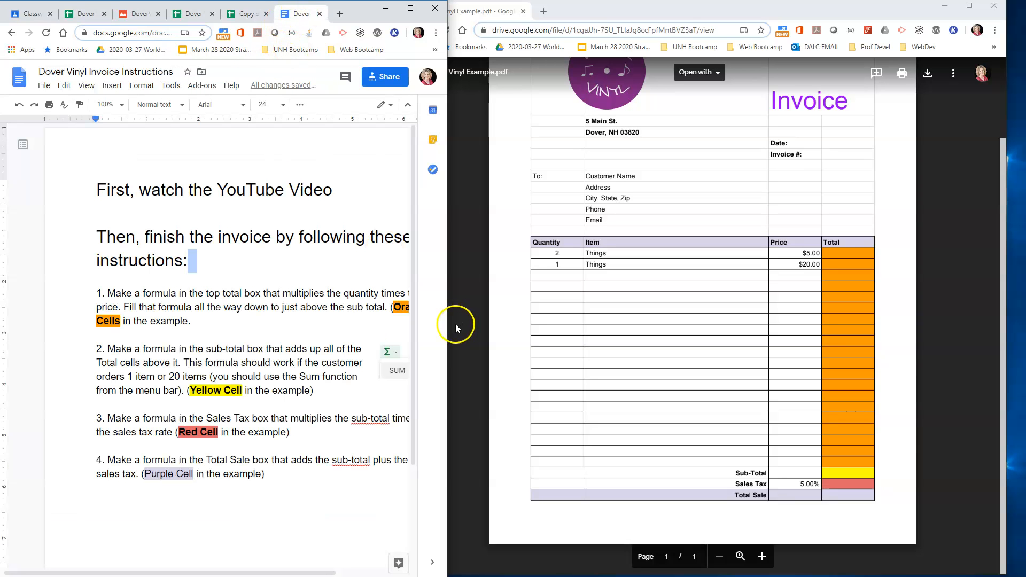
drag(450, 323, 505, 323)
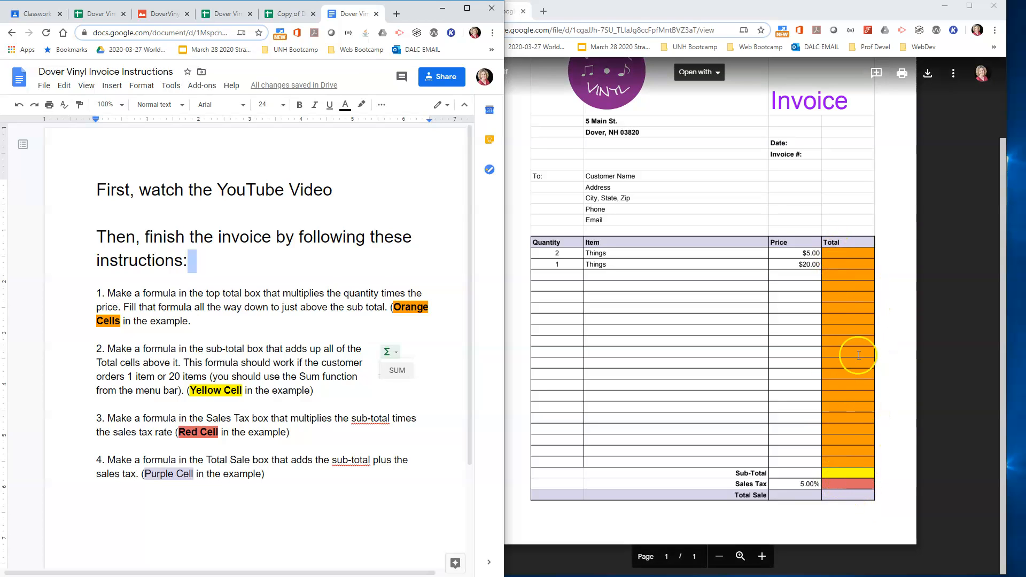
Step: Review the template cells that need formulas: the Total column for the item rows, then the Sub Total, Sales Tax and Total Sale amounts
click(98, 14)
drag(350, 282, 358, 496)
click(345, 506)
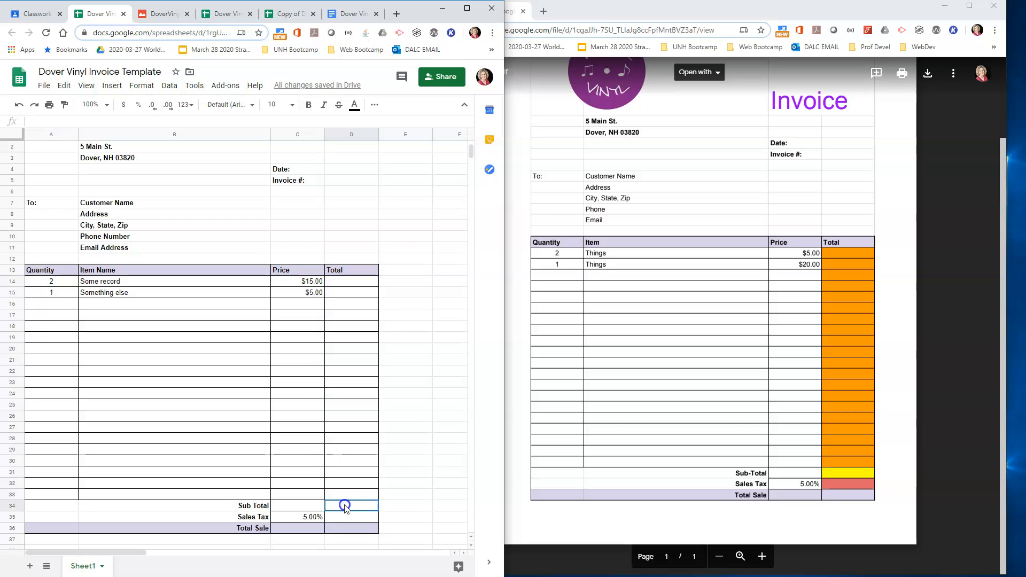
click(360, 518)
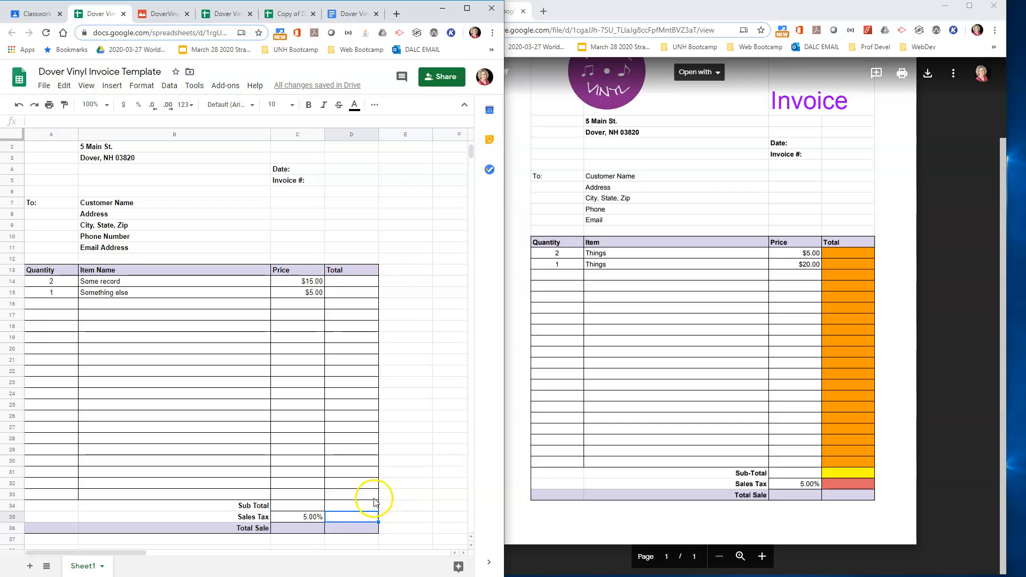
click(360, 530)
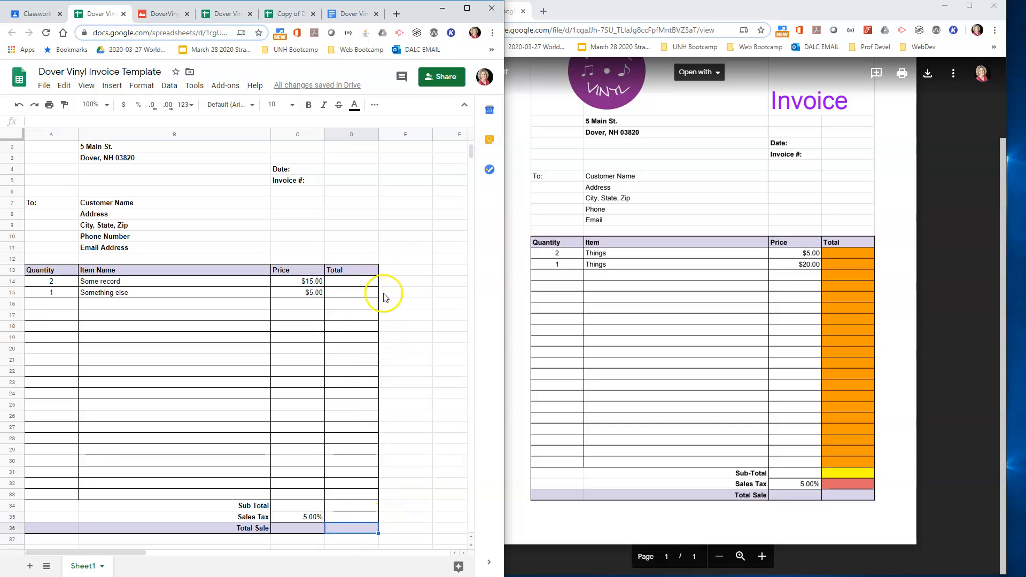